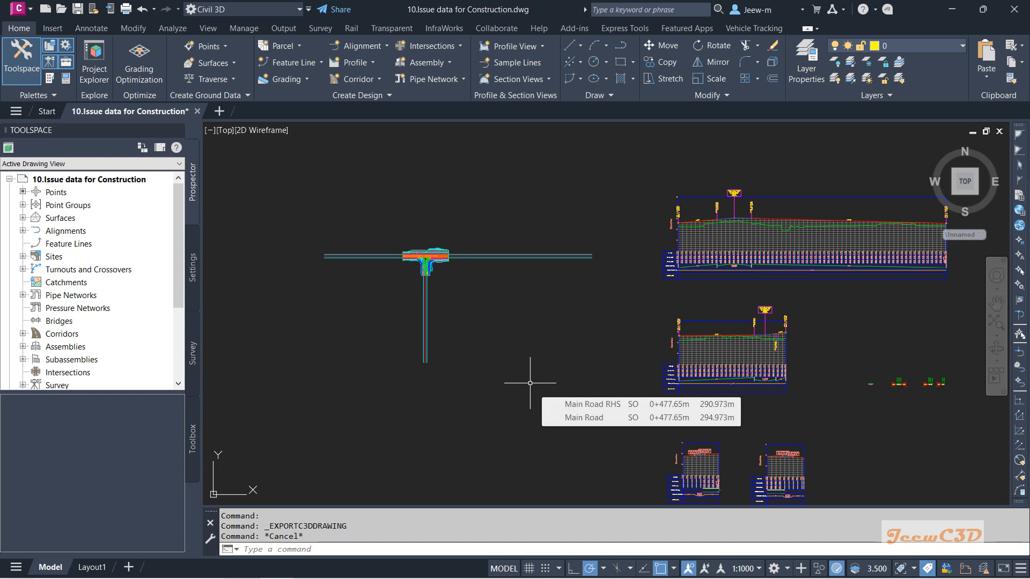
Step: Inspect the intersection corridor in plan view
{"action": "scroll", "coordinate": [390, 265], "scroll_direction": "up", "scroll_amount": 10}
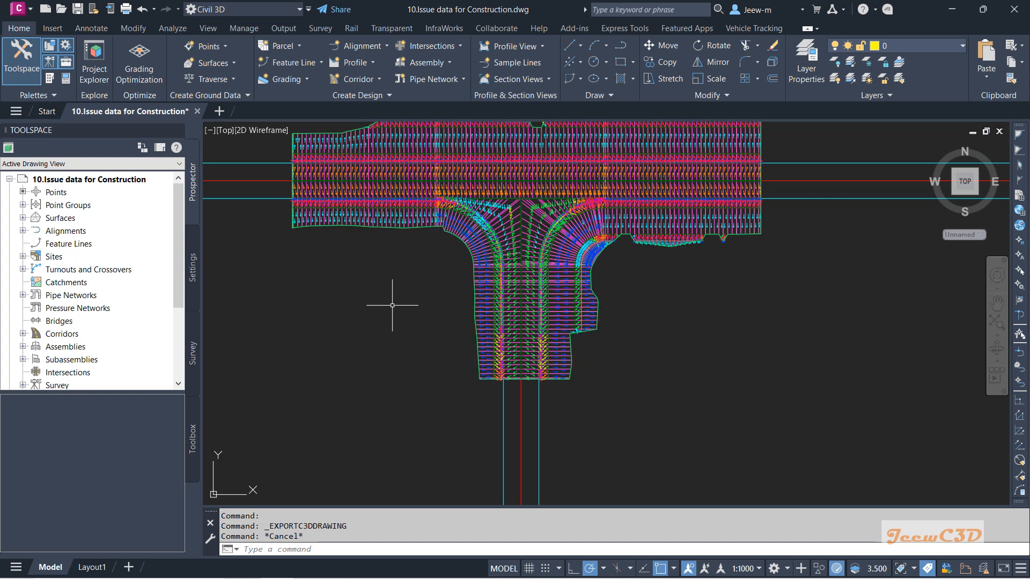
{"action": "mouse_move", "coordinate": [392, 305]}
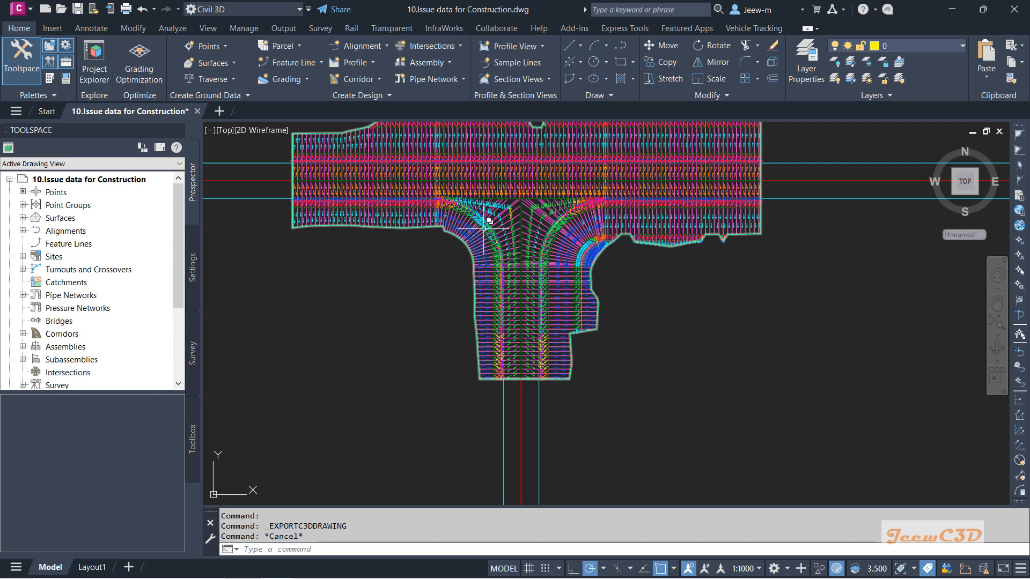
{"action": "left_click", "coordinate": [307, 182]}
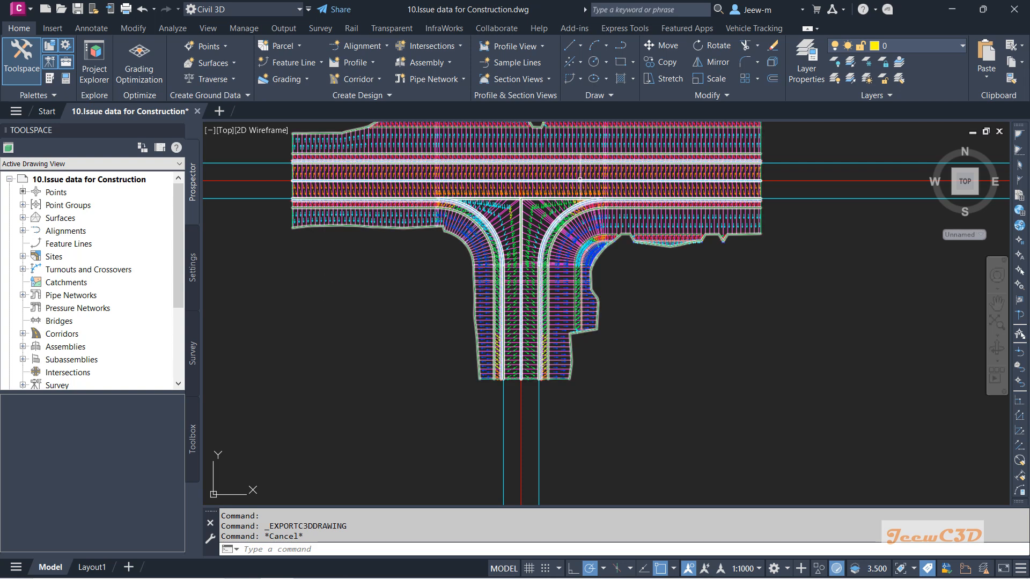
{"action": "key", "text": "Escape"}
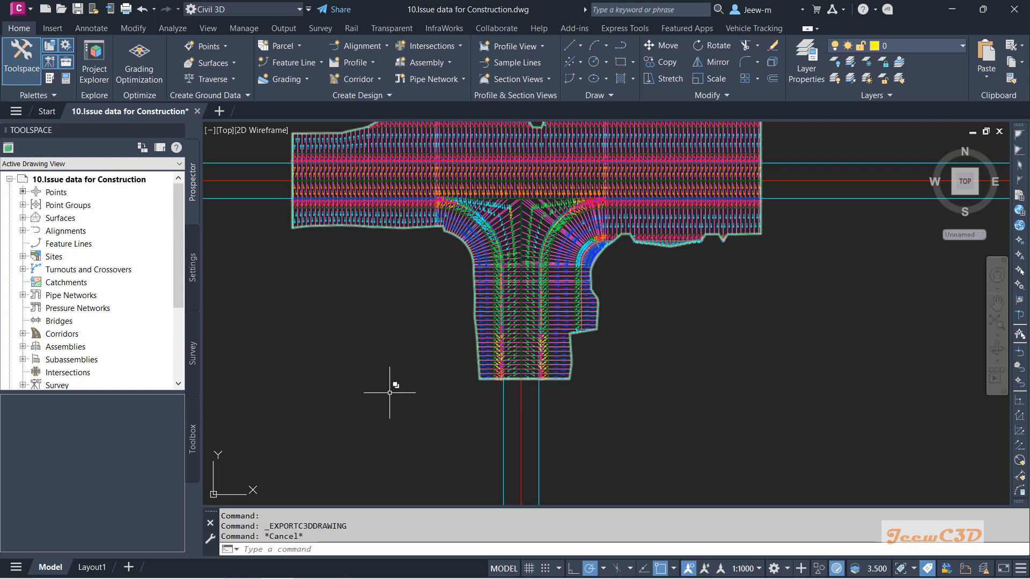
{"action": "mouse_move", "coordinate": [364, 402]}
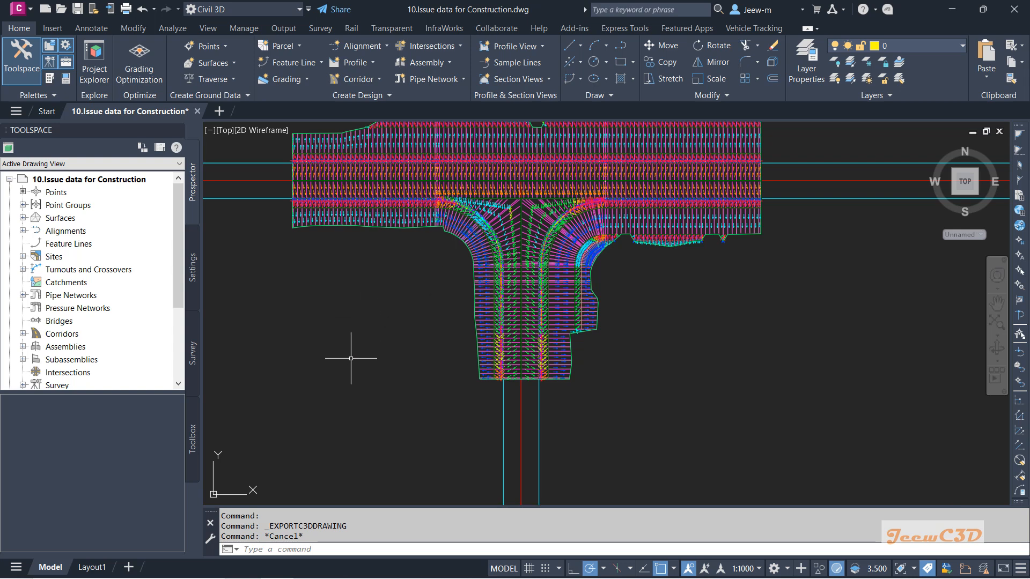
{"action": "scroll", "coordinate": [351, 358], "scroll_direction": "down", "scroll_amount": 2}
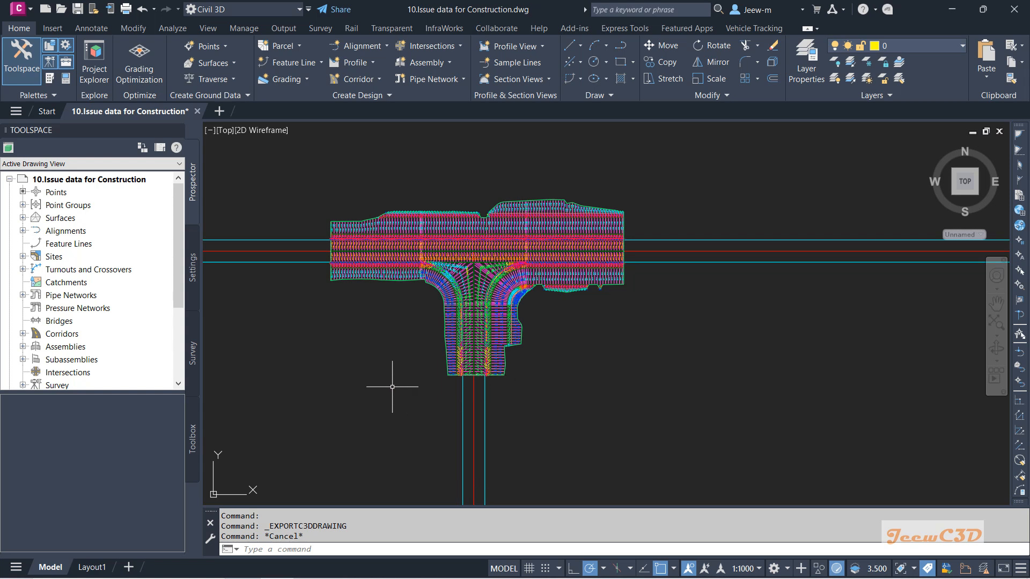
{"action": "mouse_move", "coordinate": [392, 387]}
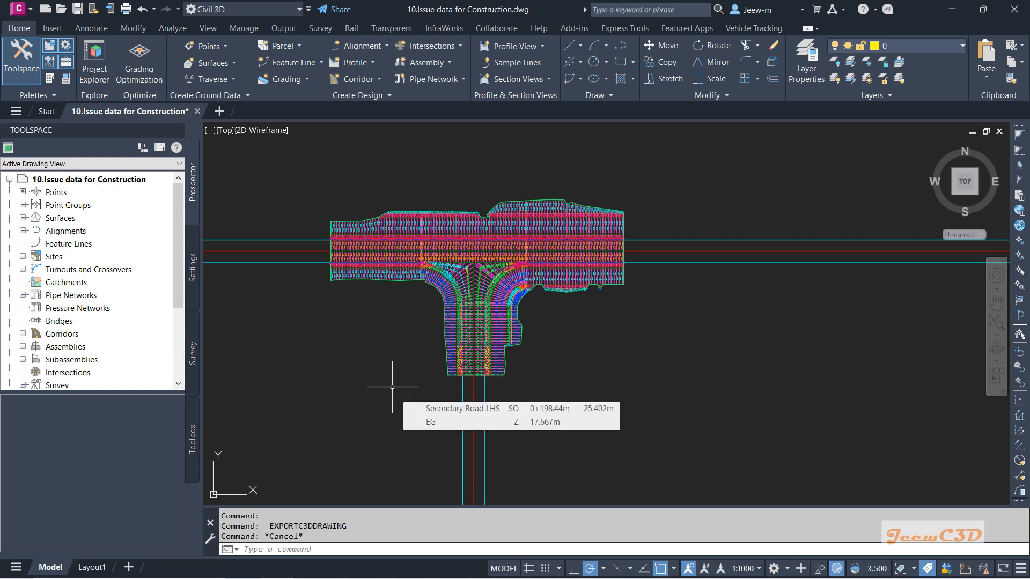
Step: In the Intersection Corridor's properties, turn off the Main Road and Secondary Road baselines and rebuild the corridor
{"action": "left_click", "coordinate": [23, 334]}
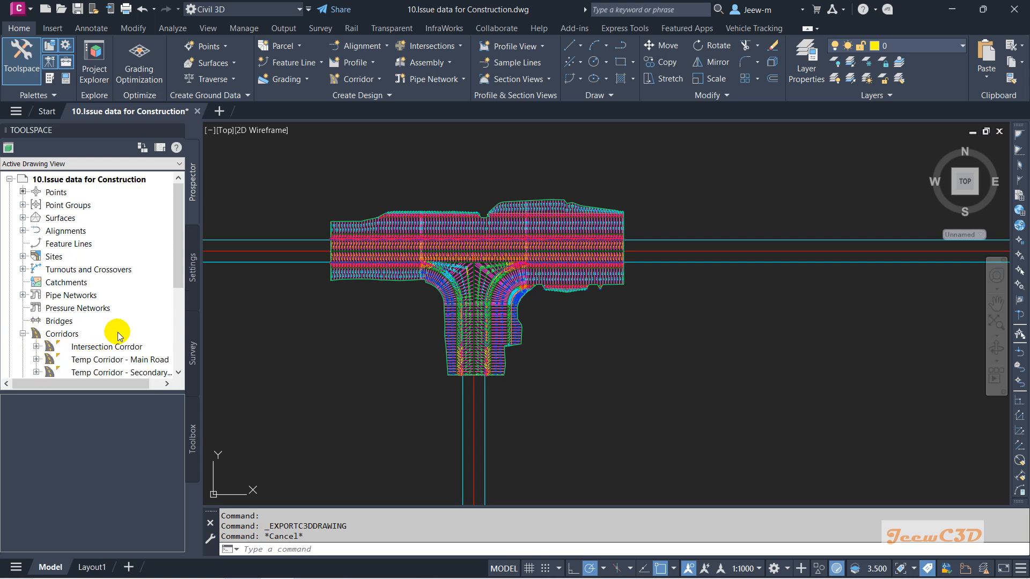
{"action": "left_click", "coordinate": [111, 347]}
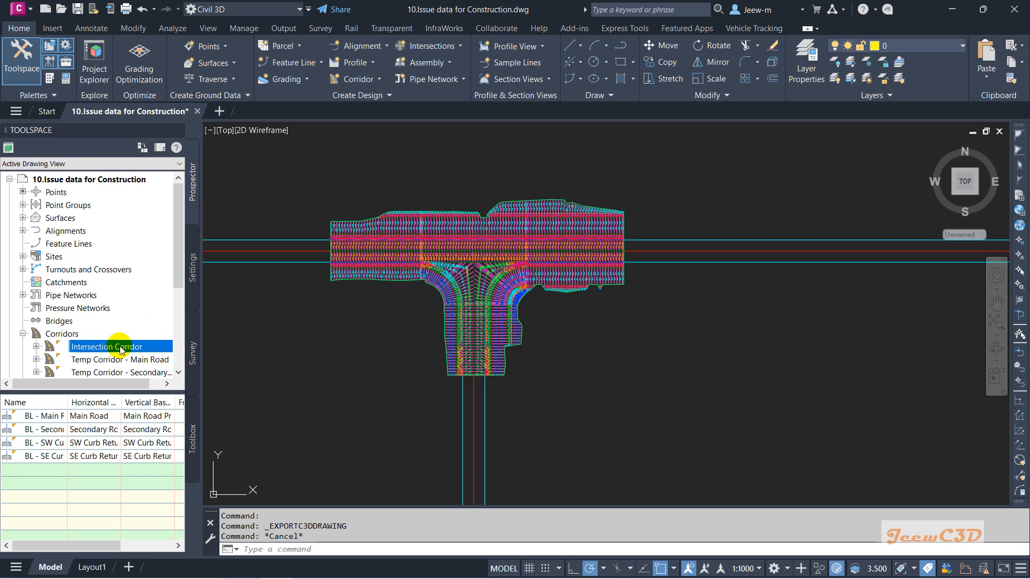
{"action": "right_click", "coordinate": [110, 349]}
{"action": "left_click", "coordinate": [159, 351]}
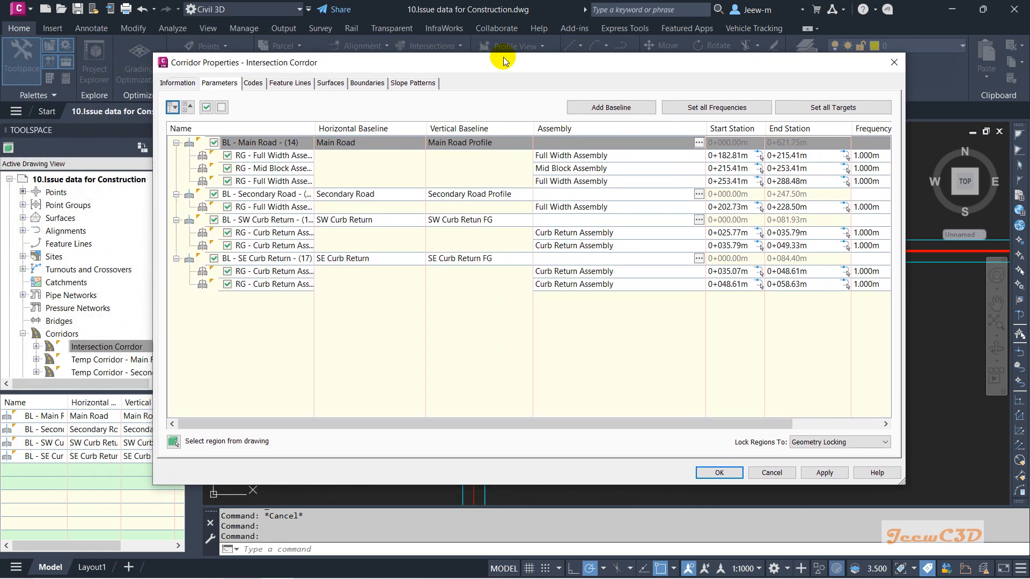
{"action": "left_click", "coordinate": [214, 143]}
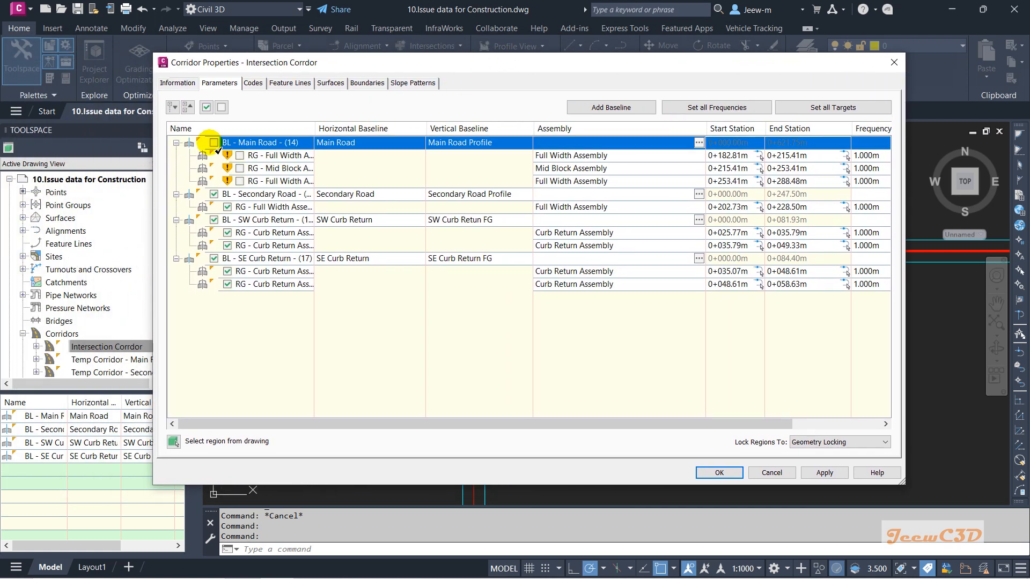
{"action": "left_click", "coordinate": [214, 194]}
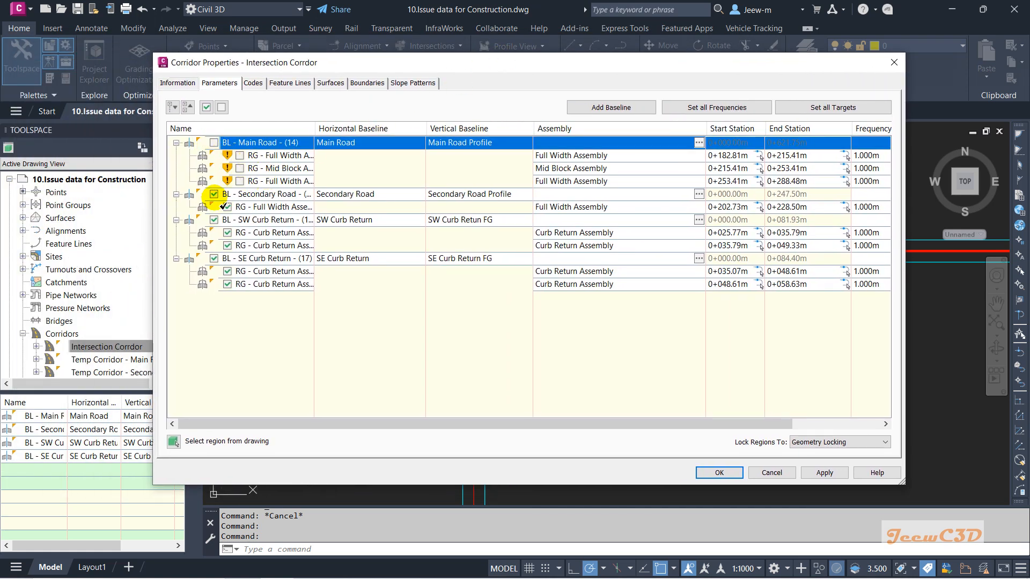
{"action": "left_click", "coordinate": [719, 472]}
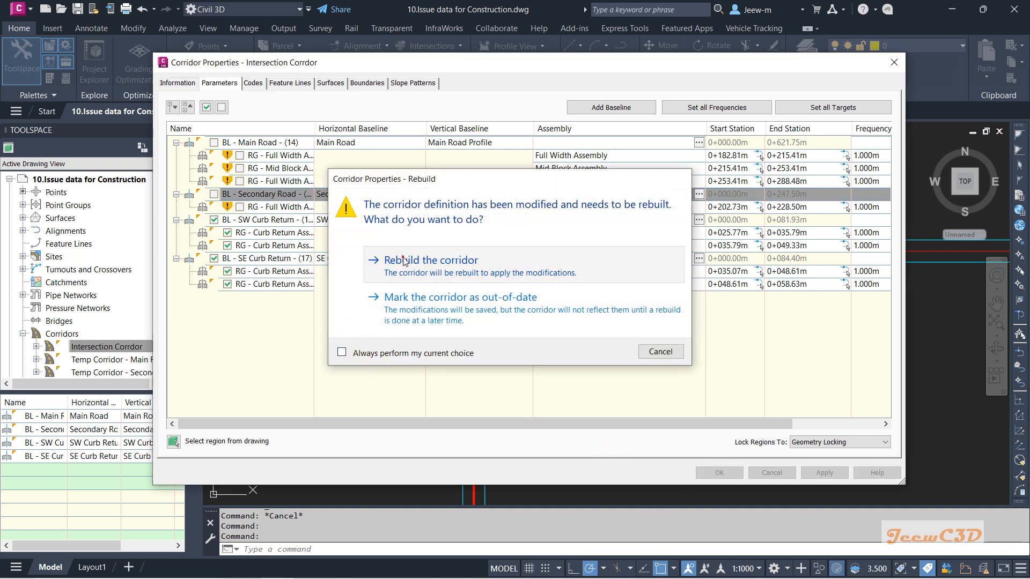
{"action": "left_click", "coordinate": [408, 260]}
Step: Examine the remaining curb return regions of the rebuilt intersection corridor
{"action": "scroll", "coordinate": [463, 288], "scroll_direction": "up", "scroll_amount": 8}
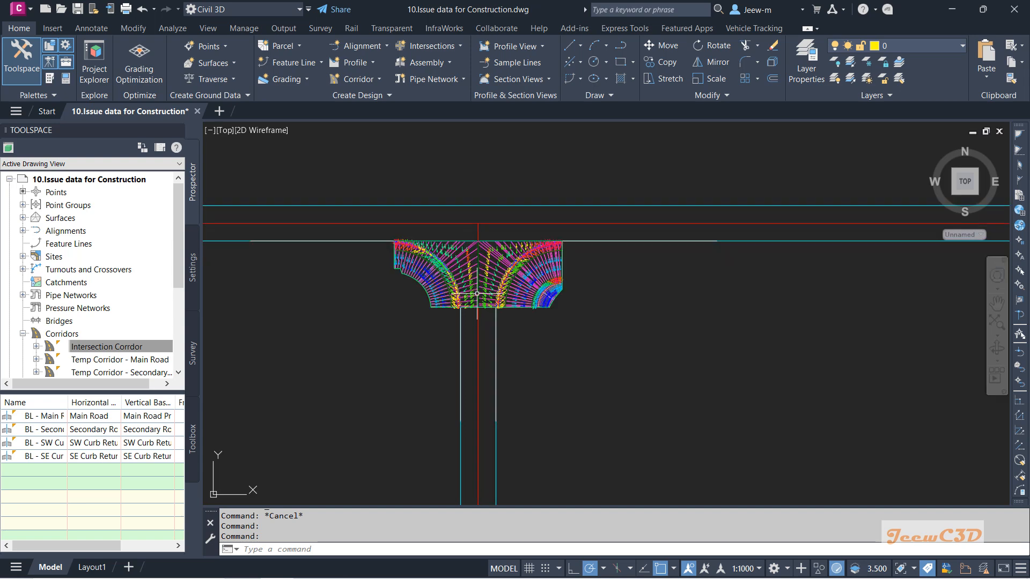
{"action": "middle_click_drag", "start_coordinate": [463, 288], "coordinate": [451, 390]}
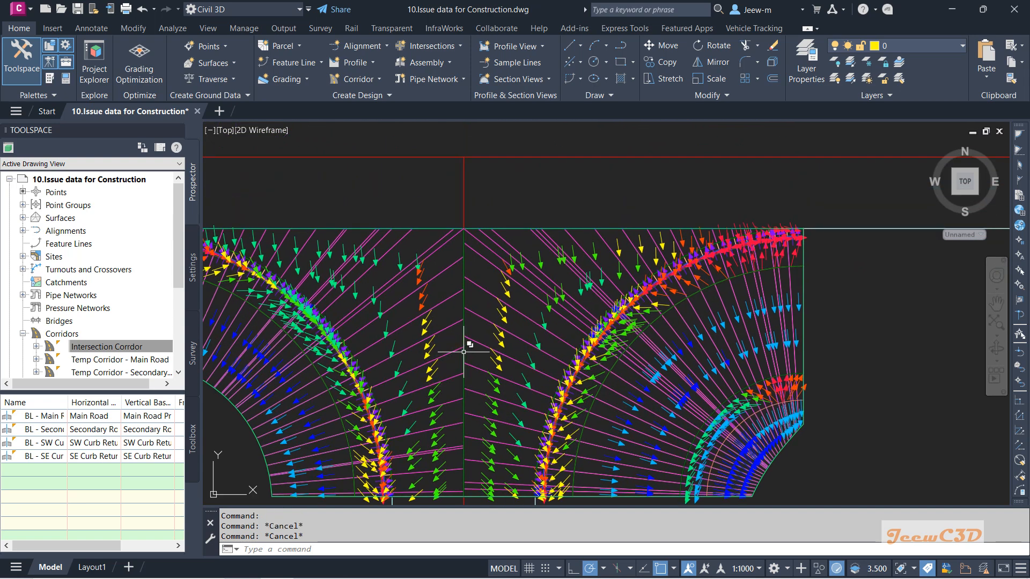
{"action": "scroll", "coordinate": [465, 348], "scroll_direction": "down", "scroll_amount": 5}
{"action": "scroll", "coordinate": [473, 324], "scroll_direction": "up", "scroll_amount": 2}
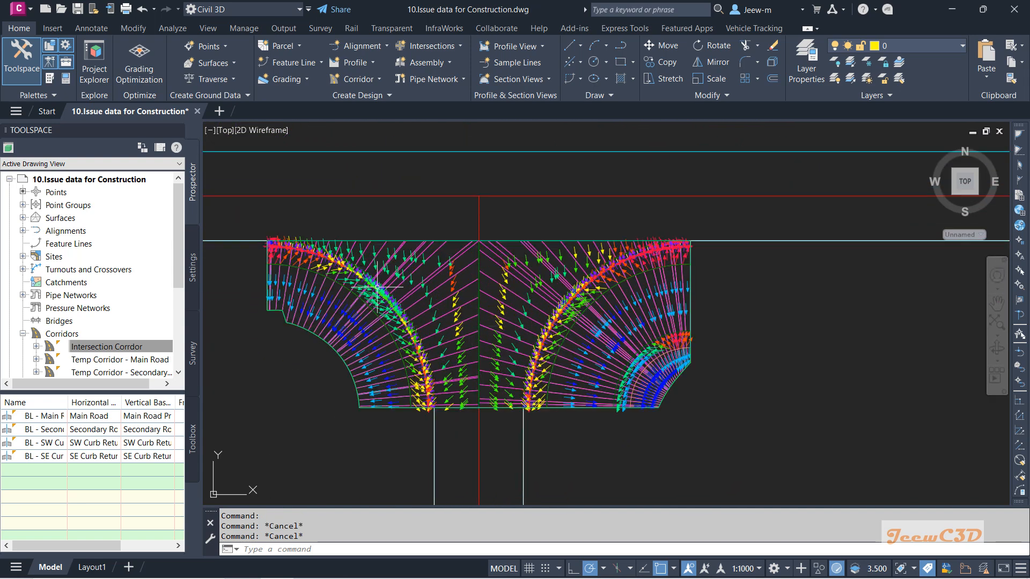
{"action": "scroll", "coordinate": [590, 430], "scroll_direction": "up", "scroll_amount": 2}
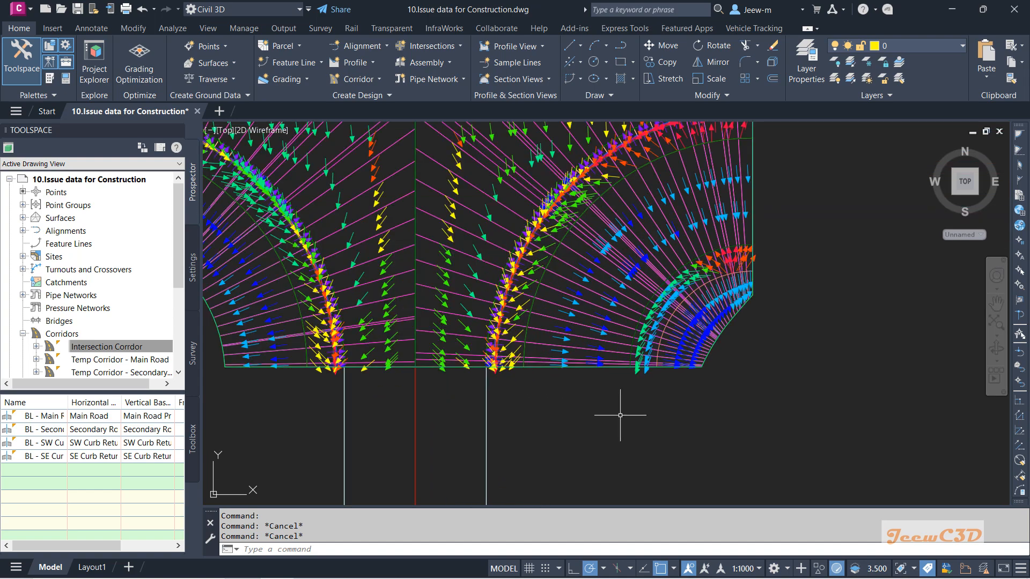
{"action": "scroll", "coordinate": [426, 414], "scroll_direction": "down", "scroll_amount": 2}
{"action": "middle_click_drag", "start_coordinate": [391, 414], "coordinate": [494, 403]}
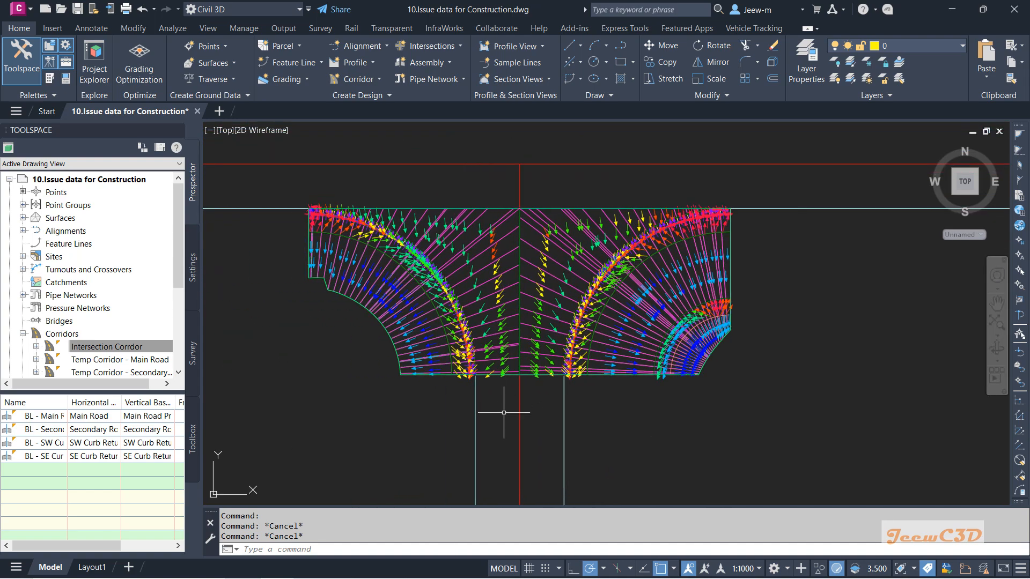
{"action": "scroll", "coordinate": [451, 343], "scroll_direction": "up", "scroll_amount": 2}
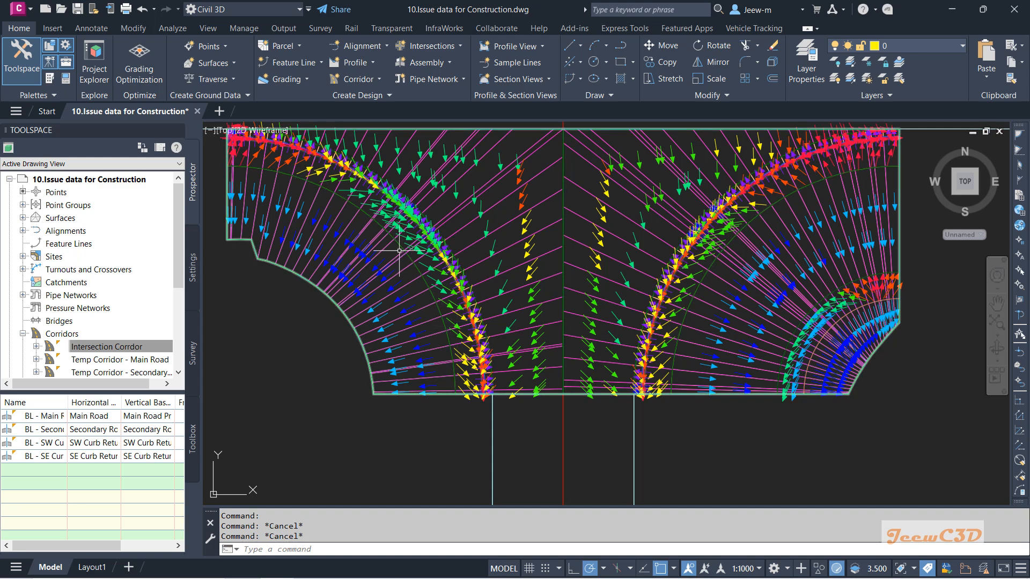
{"action": "scroll", "coordinate": [398, 250], "scroll_direction": "down", "scroll_amount": 2}
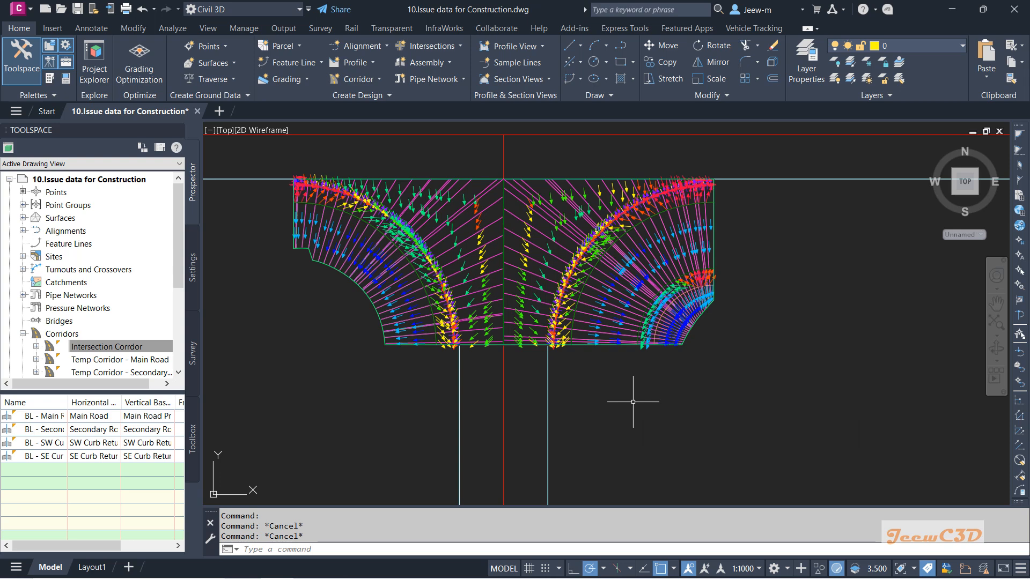
{"action": "middle_click_drag", "start_coordinate": [633, 401], "coordinate": [647, 449]}
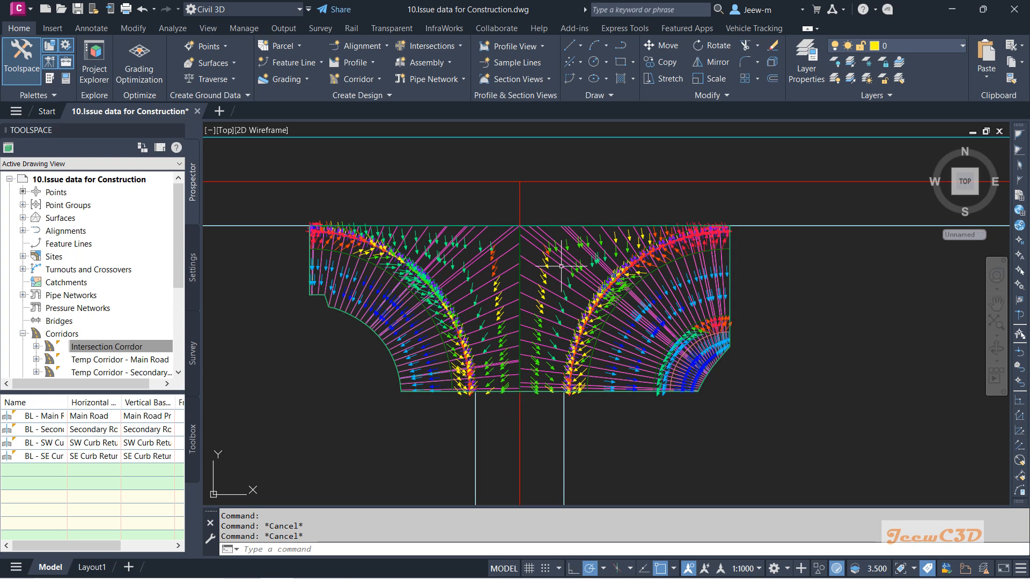
{"action": "middle_click_drag", "start_coordinate": [541, 424], "coordinate": [547, 414]}
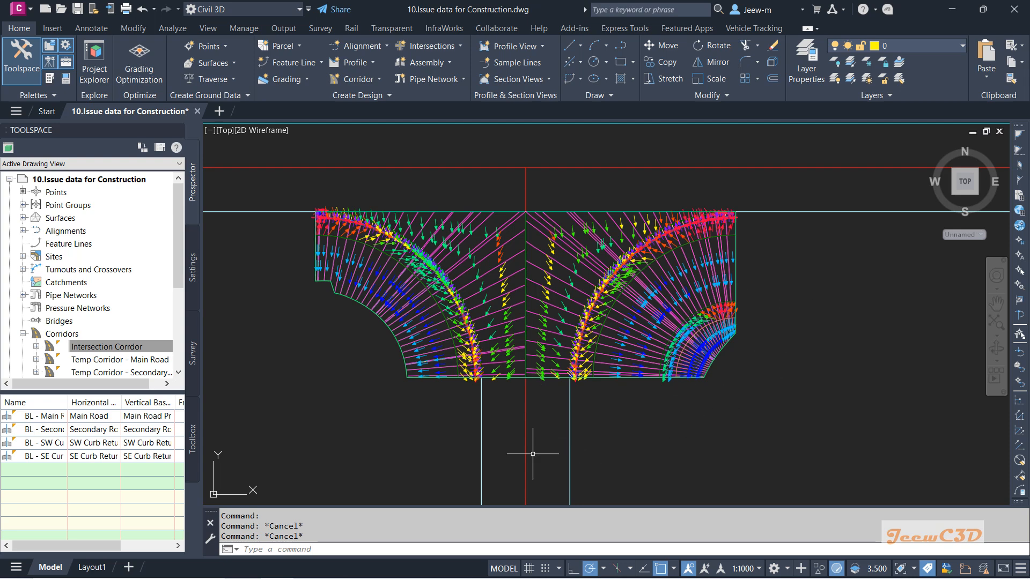
{"action": "mouse_move", "coordinate": [349, 398]}
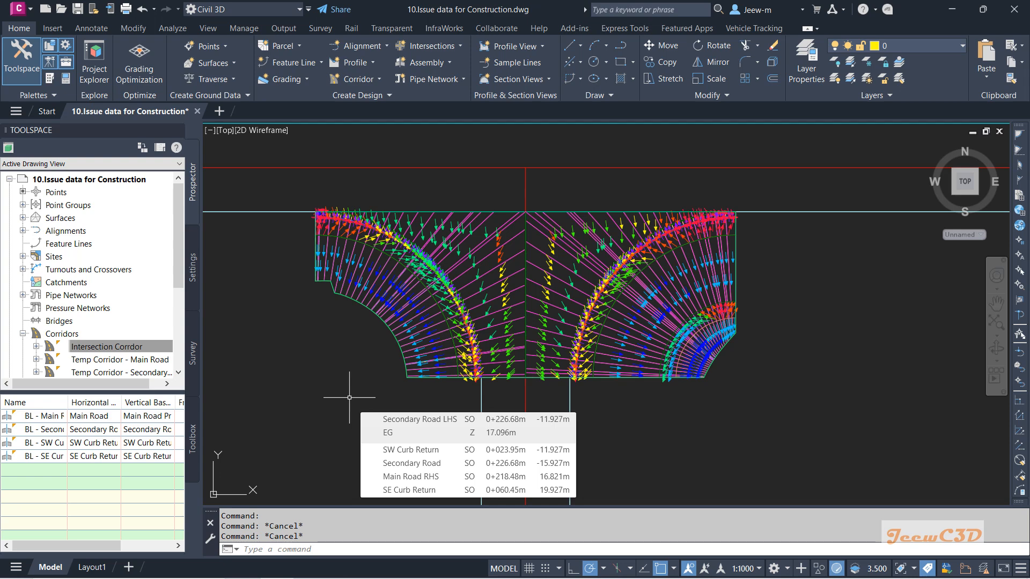
{"action": "middle_click_drag", "start_coordinate": [341, 402], "coordinate": [360, 368]}
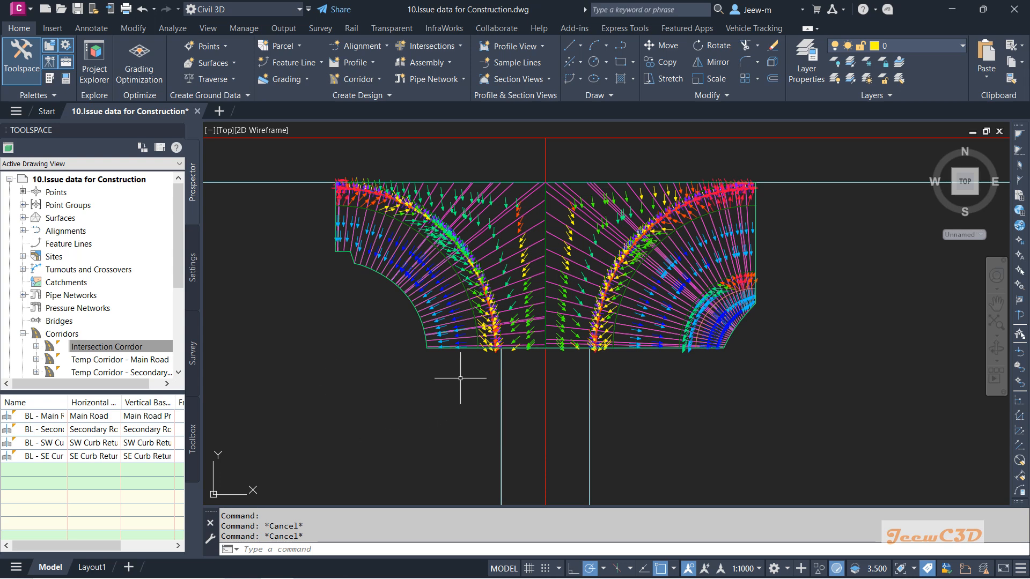
Step: Delete the DaylightBench subassembly and its neighbouring left-side subassemblies from the curb return assembly
{"action": "scroll", "coordinate": [580, 373], "scroll_direction": "down", "scroll_amount": 10}
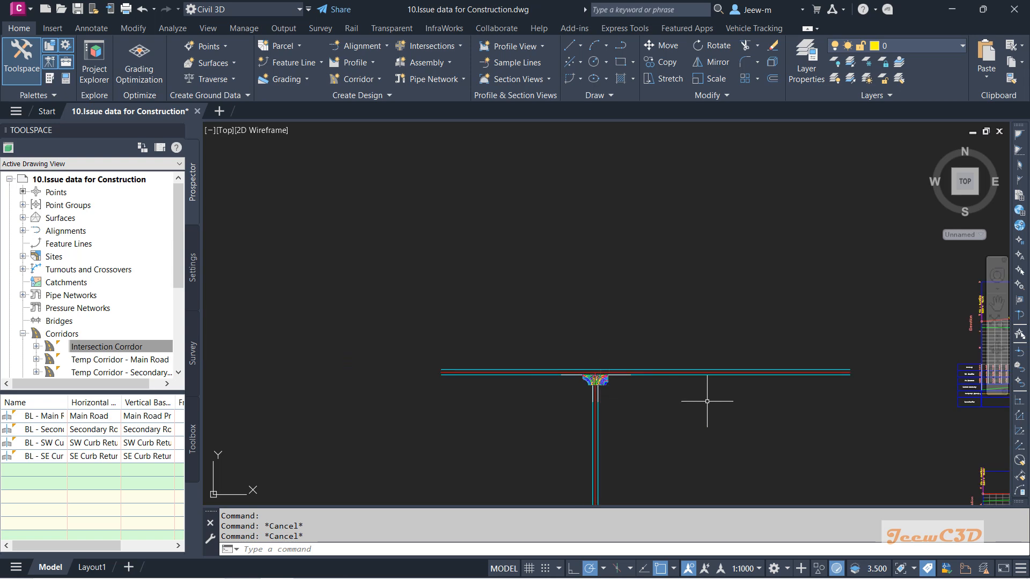
{"action": "middle_click_drag", "start_coordinate": [749, 411], "coordinate": [404, 372]}
{"action": "scroll", "coordinate": [406, 372], "scroll_direction": "down", "scroll_amount": 2}
{"action": "middle_click_drag", "start_coordinate": [698, 400], "coordinate": [593, 349]}
{"action": "scroll", "coordinate": [710, 433], "scroll_direction": "up", "scroll_amount": 6}
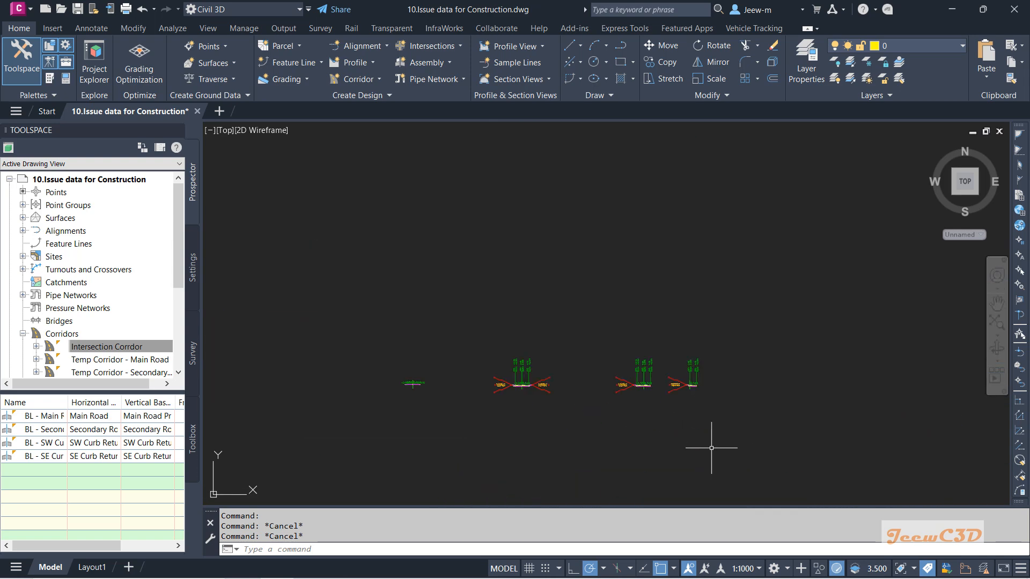
{"action": "scroll", "coordinate": [698, 408], "scroll_direction": "up", "scroll_amount": 8}
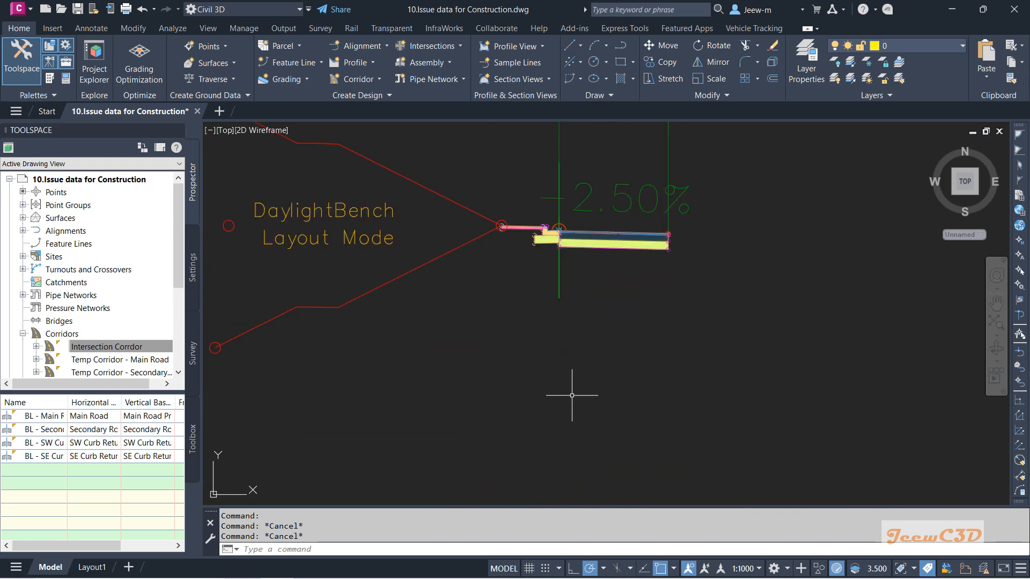
{"action": "middle_click_drag", "start_coordinate": [635, 333], "coordinate": [691, 400]}
{"action": "left_click", "coordinate": [540, 341]}
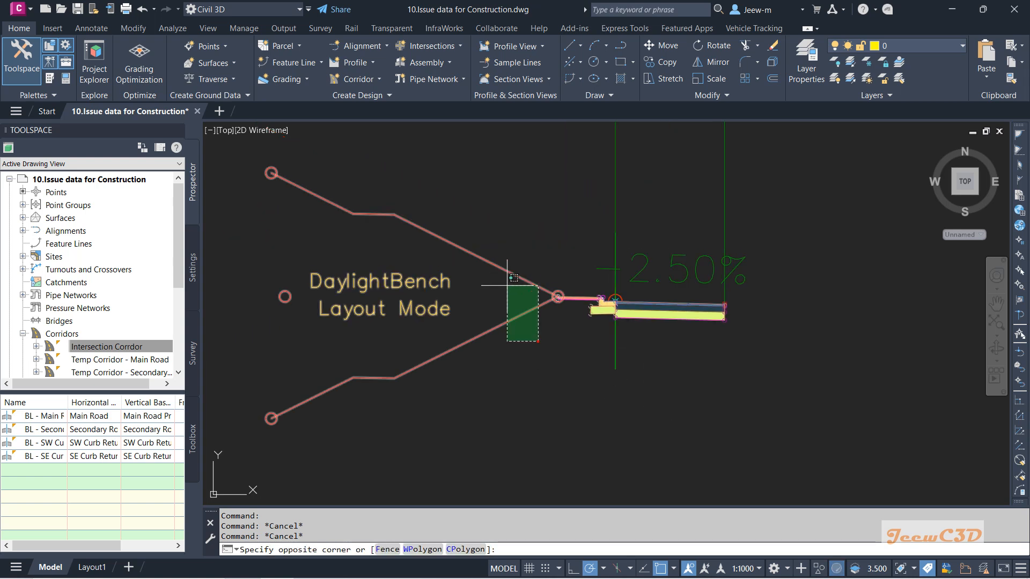
{"action": "left_click", "coordinate": [506, 274]}
{"action": "left_click", "coordinate": [593, 332]}
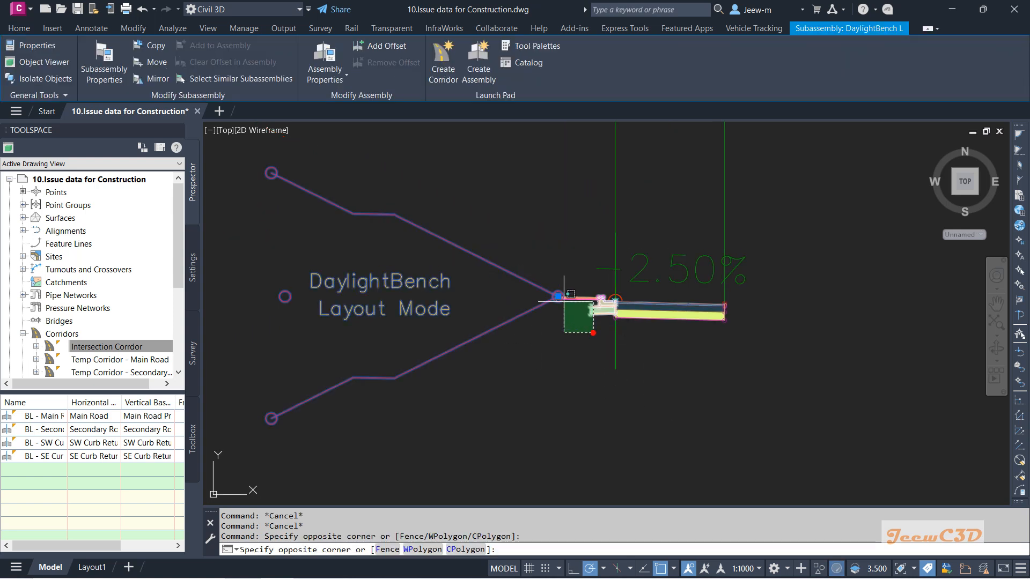
{"action": "left_click", "coordinate": [562, 301]}
{"action": "left_click", "coordinate": [579, 315]}
{"action": "left_click", "coordinate": [559, 290]}
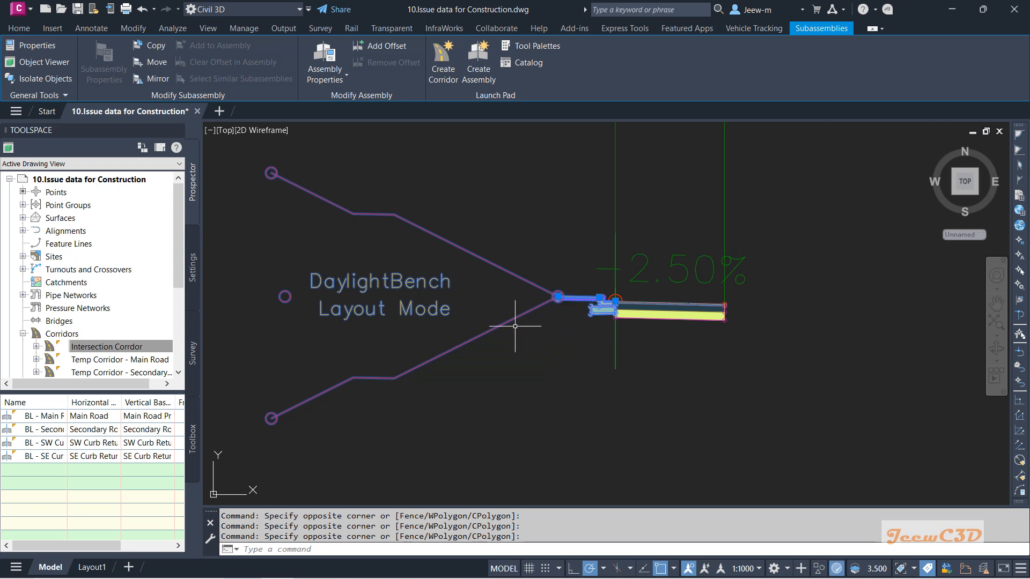
{"action": "key", "text": "Delete"}
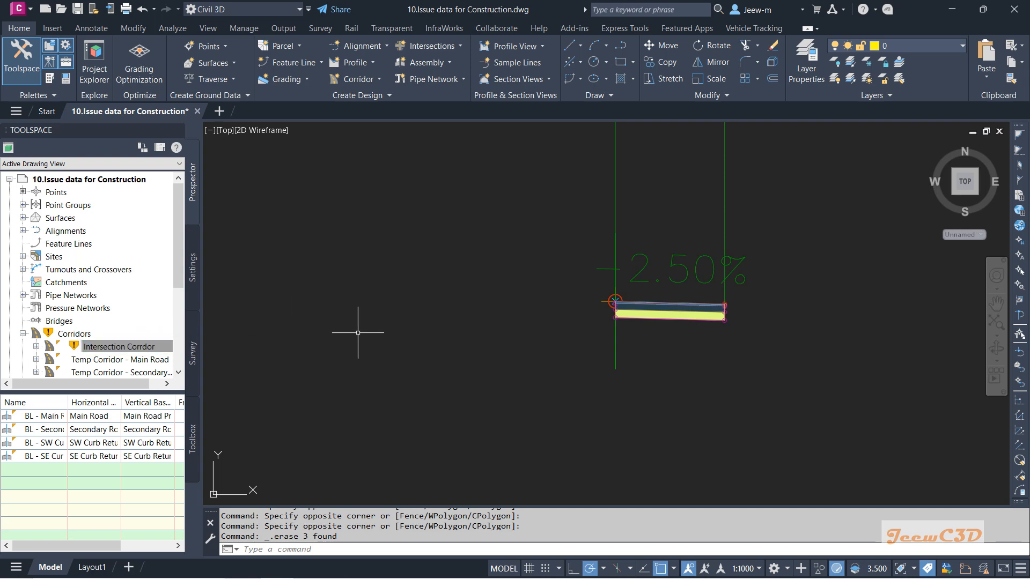
Step: Rebuild the Intersection Corridor
{"action": "scroll", "coordinate": [358, 332], "scroll_direction": "down", "scroll_amount": 6}
{"action": "mouse_move", "coordinate": [408, 352]}
{"action": "middle_mouse_down"}
{"action": "mouse_move", "coordinate": [436, 362]}
{"action": "mouse_move", "coordinate": [525, 294]}
{"action": "middle_mouse_up"}
{"action": "scroll", "coordinate": [430, 379], "scroll_direction": "up", "scroll_amount": 5}
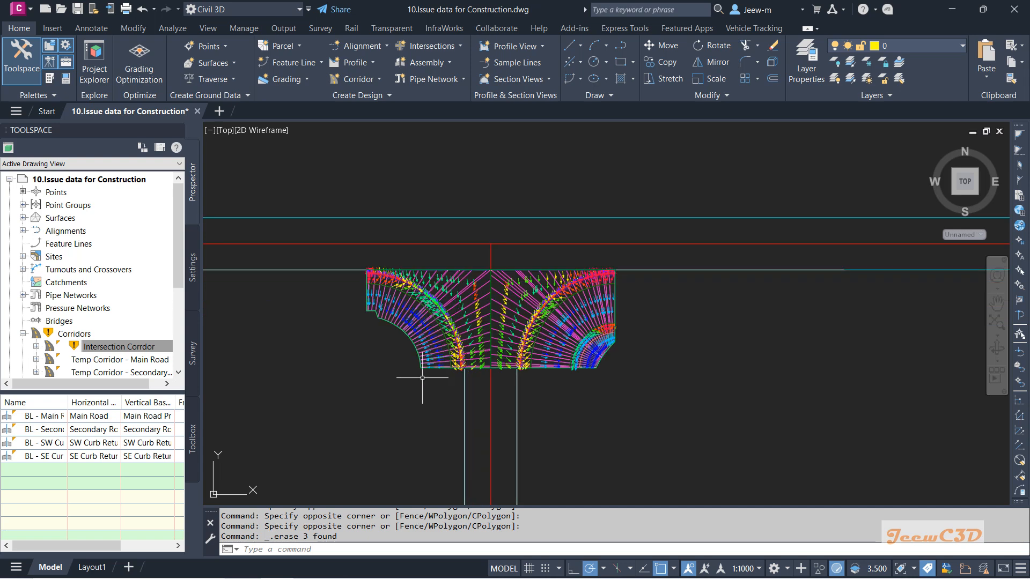
{"action": "left_click", "coordinate": [142, 347]}
{"action": "right_click", "coordinate": [111, 345]}
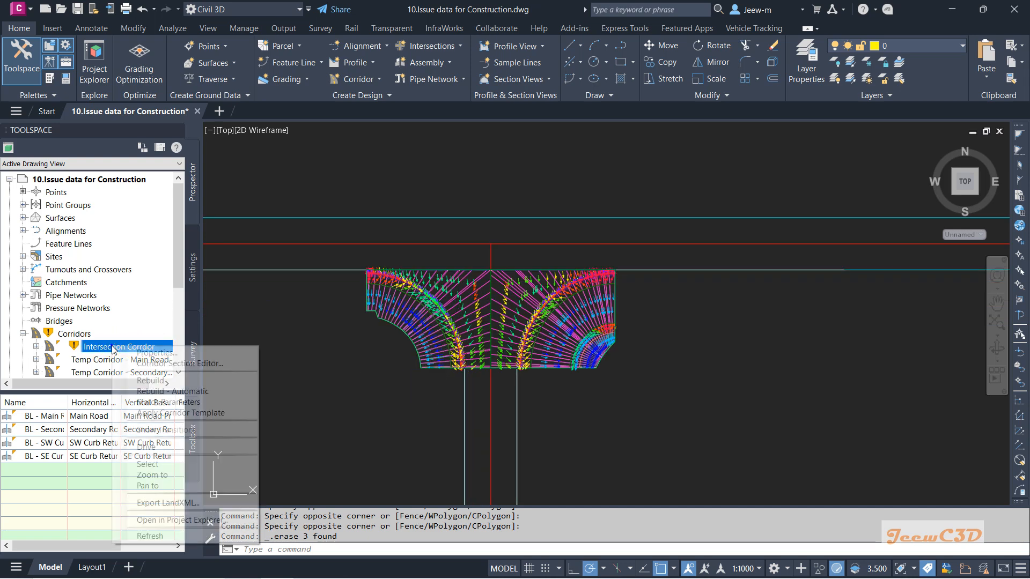
{"action": "left_click", "coordinate": [136, 365]}
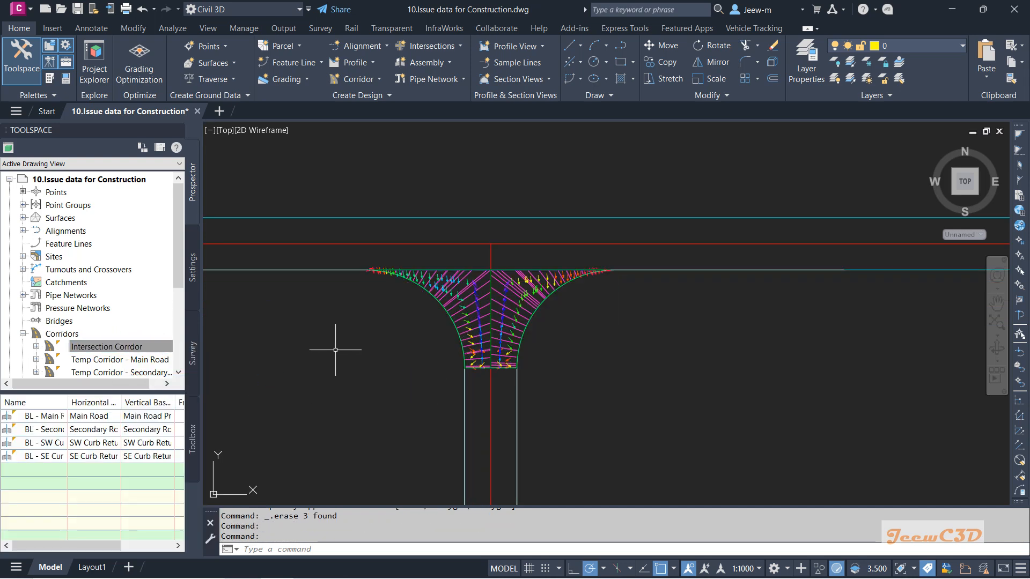
Step: Inspect the rebuilt corridor around the curb returns
{"action": "scroll", "coordinate": [354, 342], "scroll_direction": "up", "scroll_amount": 3}
{"action": "key", "text": "Escape"}
{"action": "middle_click_drag", "start_coordinate": [428, 332], "coordinate": [327, 367]}
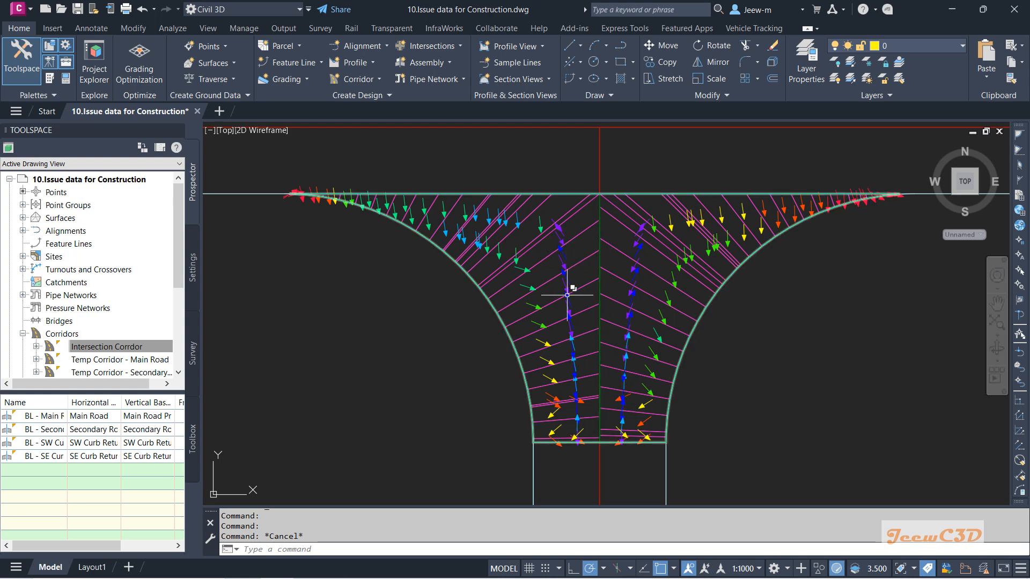
Step: View the intersection corridor surface in the Object Viewer, orbiting it in 3D
{"action": "left_click", "coordinate": [493, 308]}
{"action": "left_click", "coordinate": [555, 351]}
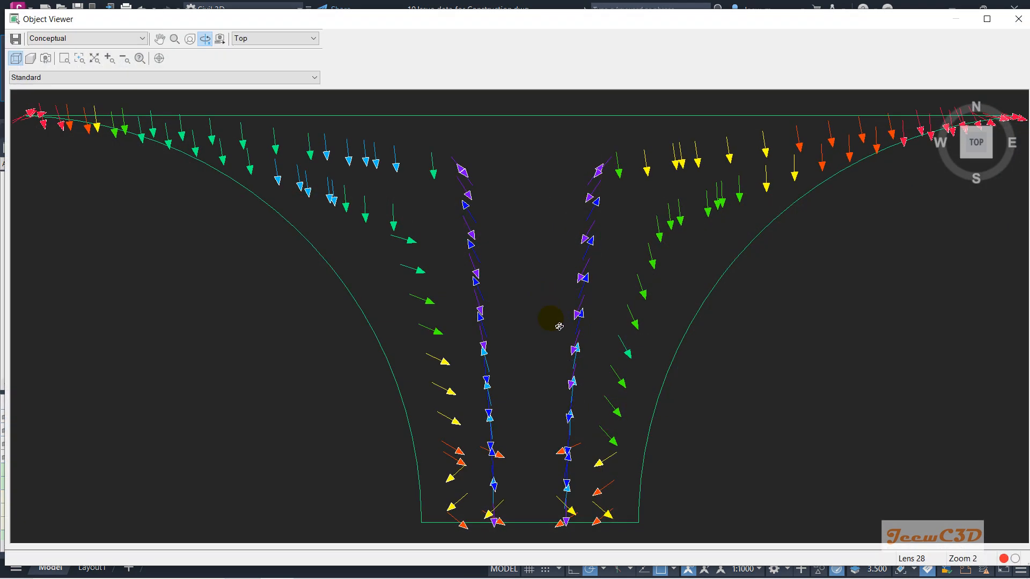
{"action": "left_click_drag", "start_coordinate": [550, 318], "coordinate": [553, 194]}
{"action": "left_click_drag", "start_coordinate": [532, 312], "coordinate": [510, 382]}
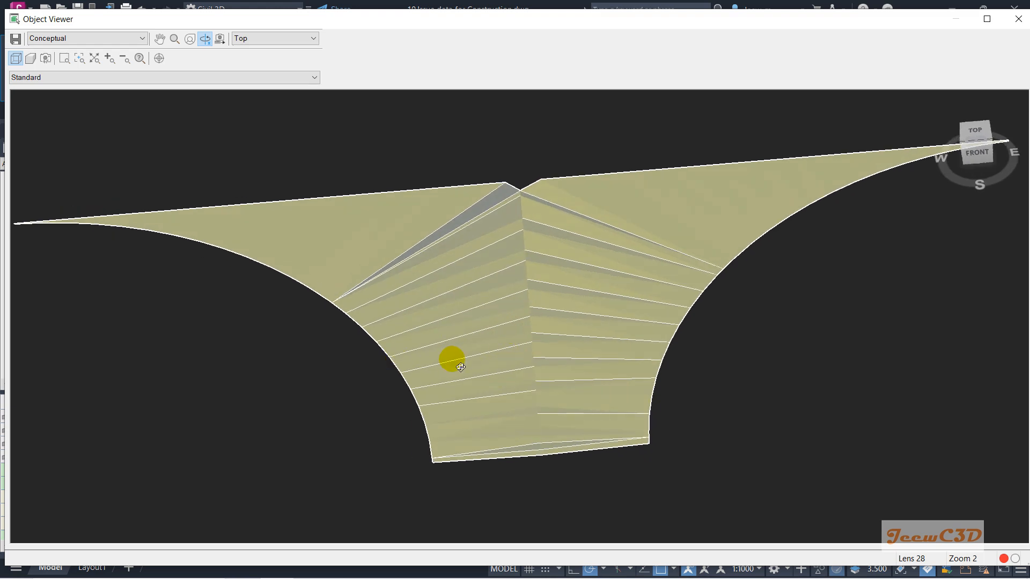
{"action": "key", "text": "Escape"}
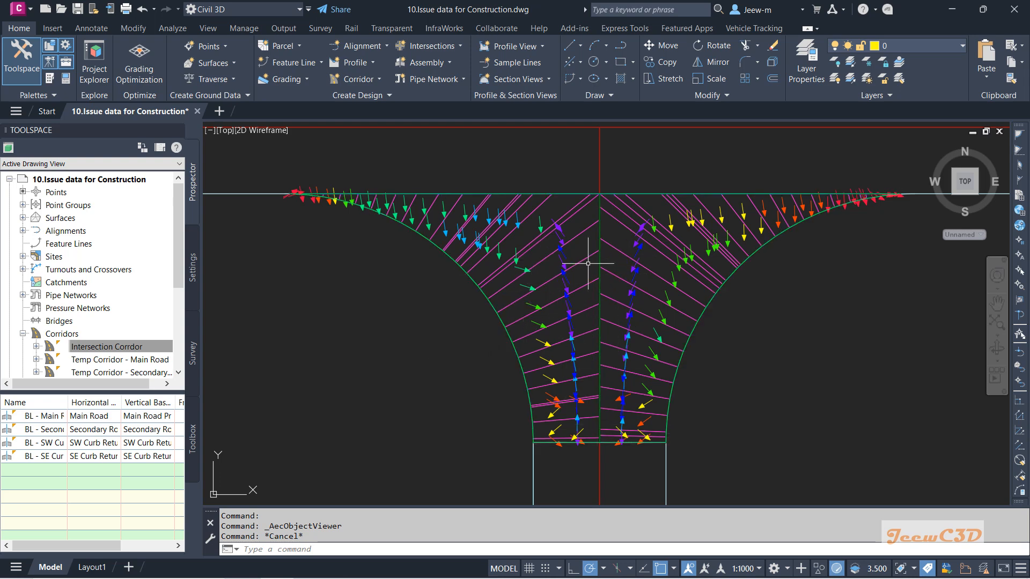
Step: Edit the west curb return region's targets, setting the Outside Elevation target to Secondary Road Profile
{"action": "left_click", "coordinate": [585, 309]}
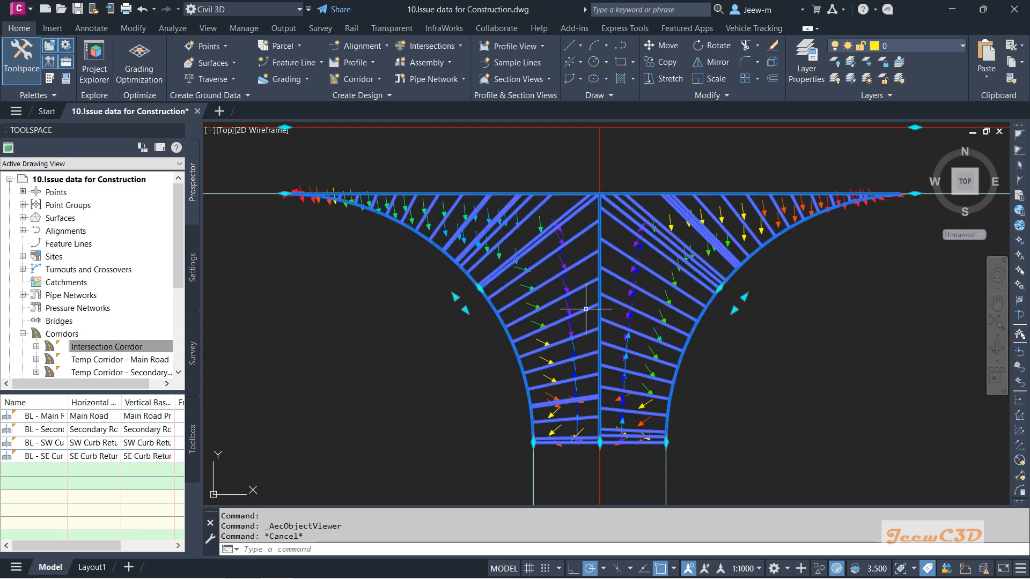
{"action": "left_click", "coordinate": [363, 67]}
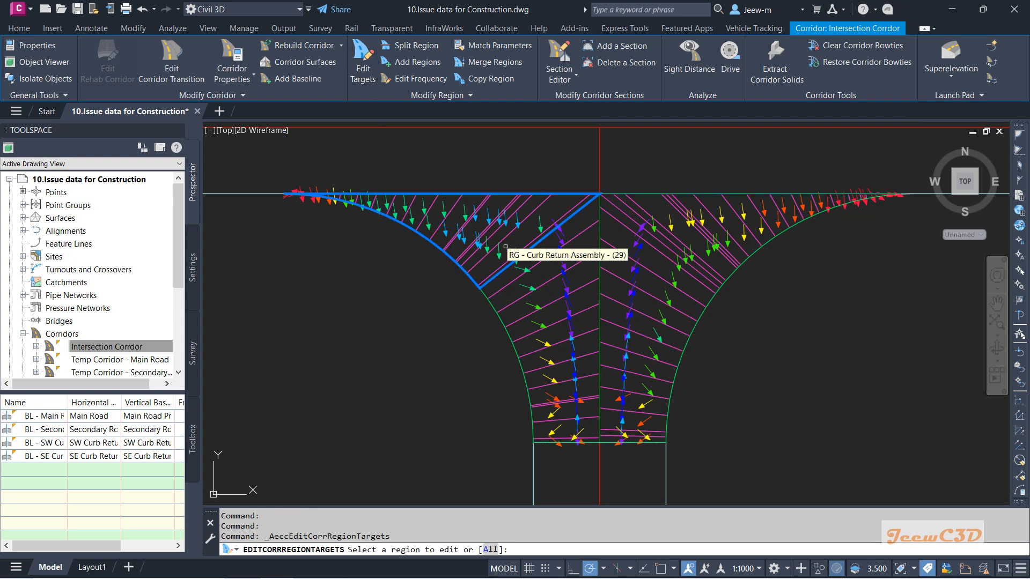
{"action": "left_click", "coordinate": [549, 315]}
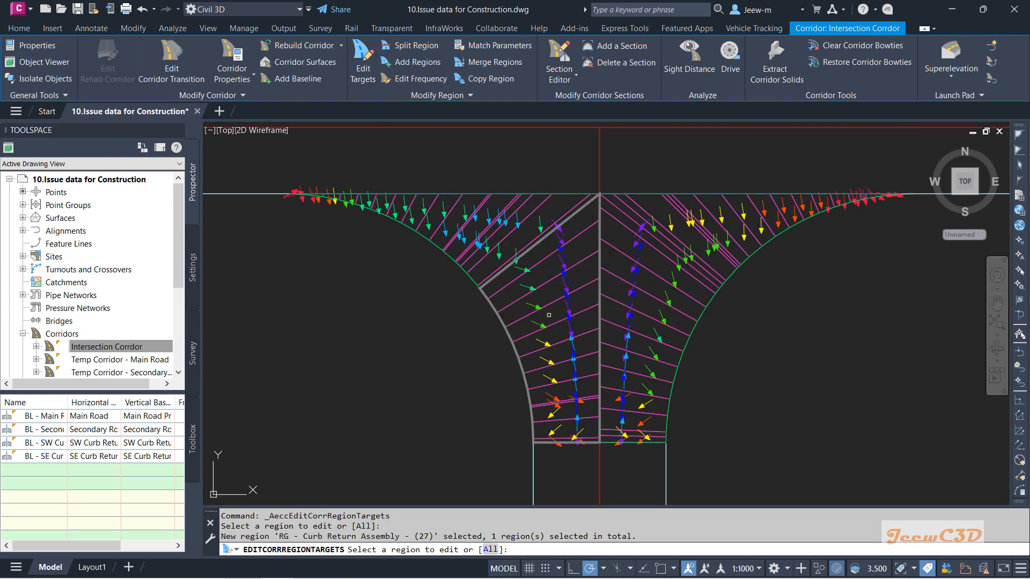
{"action": "right_click", "coordinate": [549, 315]}
{"action": "left_click", "coordinate": [566, 322]}
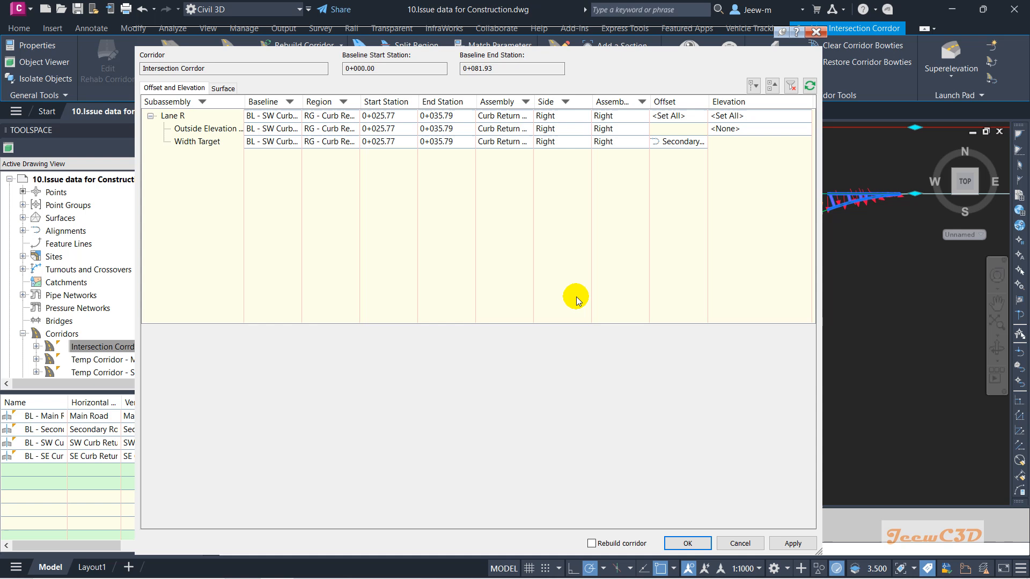
{"action": "left_click", "coordinate": [220, 131]}
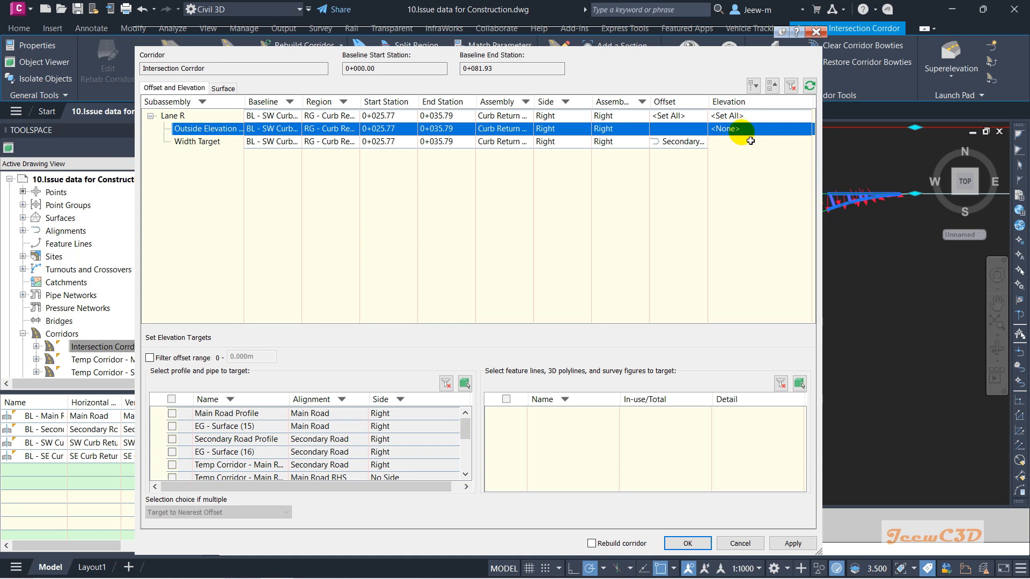
{"action": "left_click", "coordinate": [172, 439]}
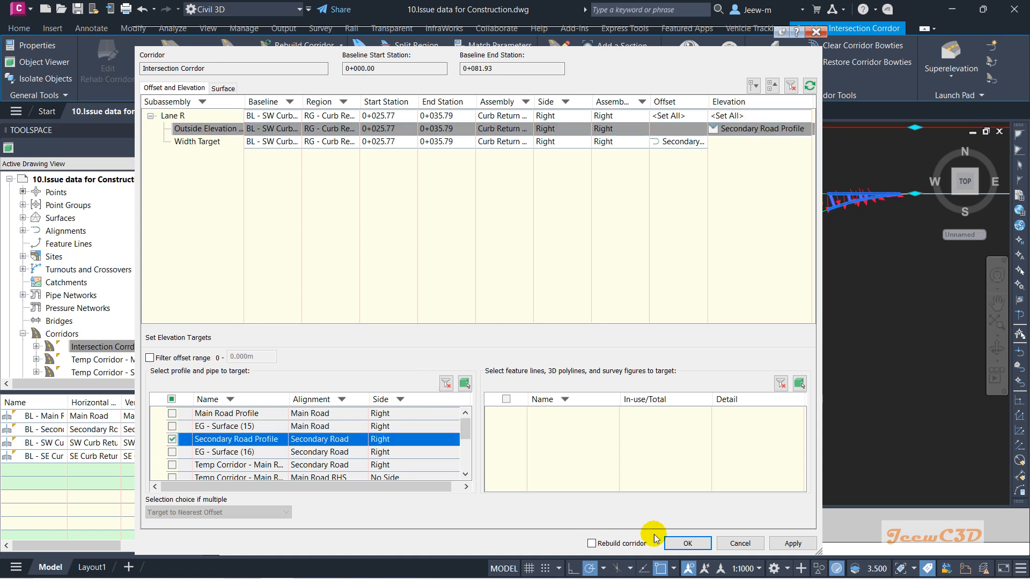
{"action": "left_click", "coordinate": [688, 544]}
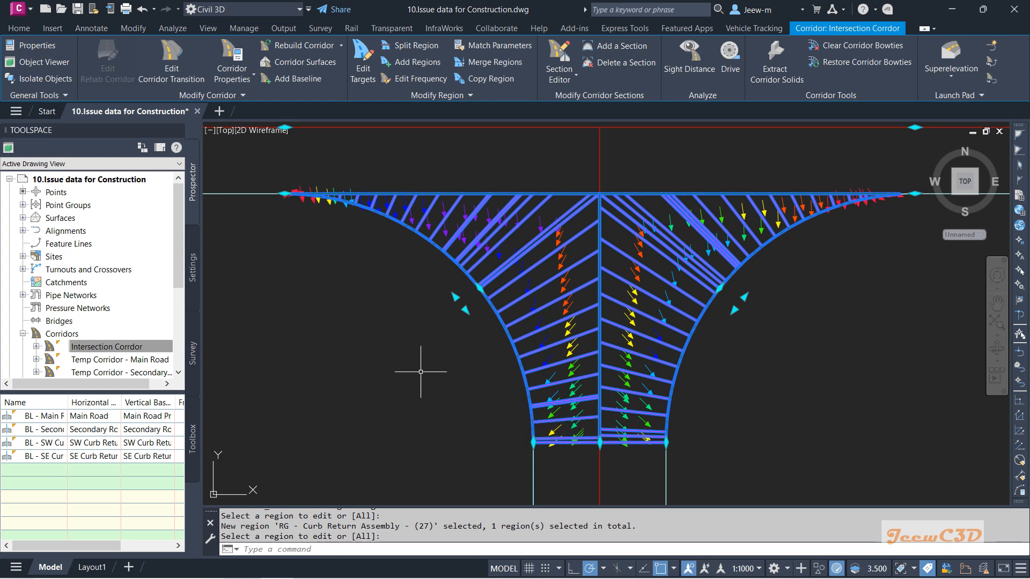
{"action": "key", "text": "Escape"}
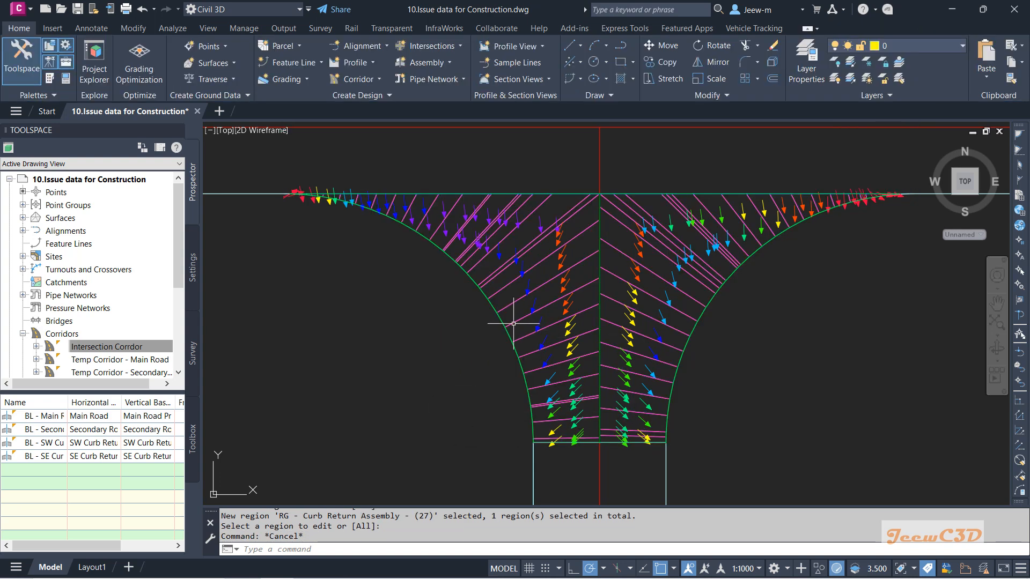
Step: Inspect the updated corridor surface in the Object Viewer
{"action": "left_click", "coordinate": [516, 331]}
{"action": "left_click", "coordinate": [566, 368]}
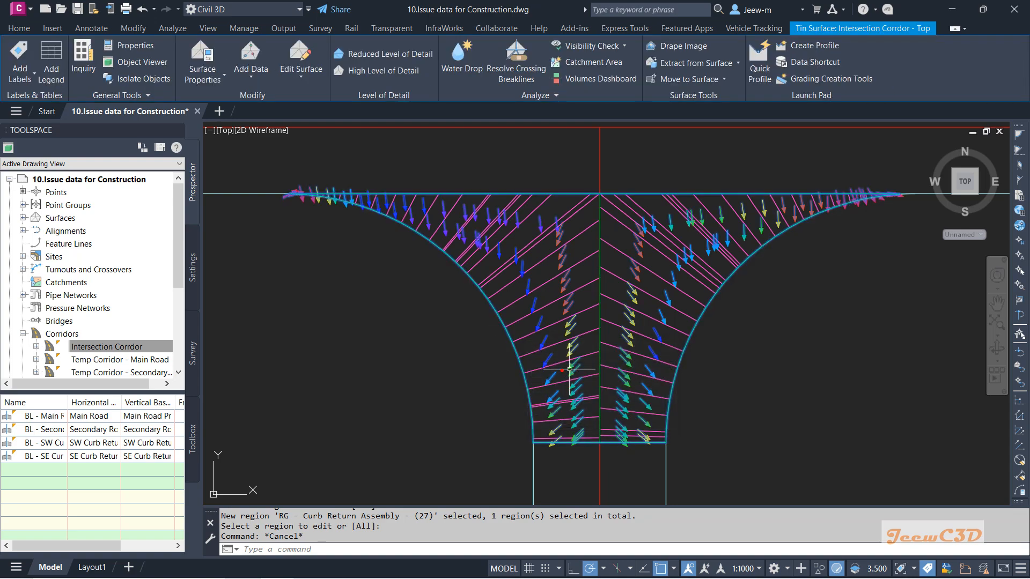
{"action": "left_click", "coordinate": [140, 63]}
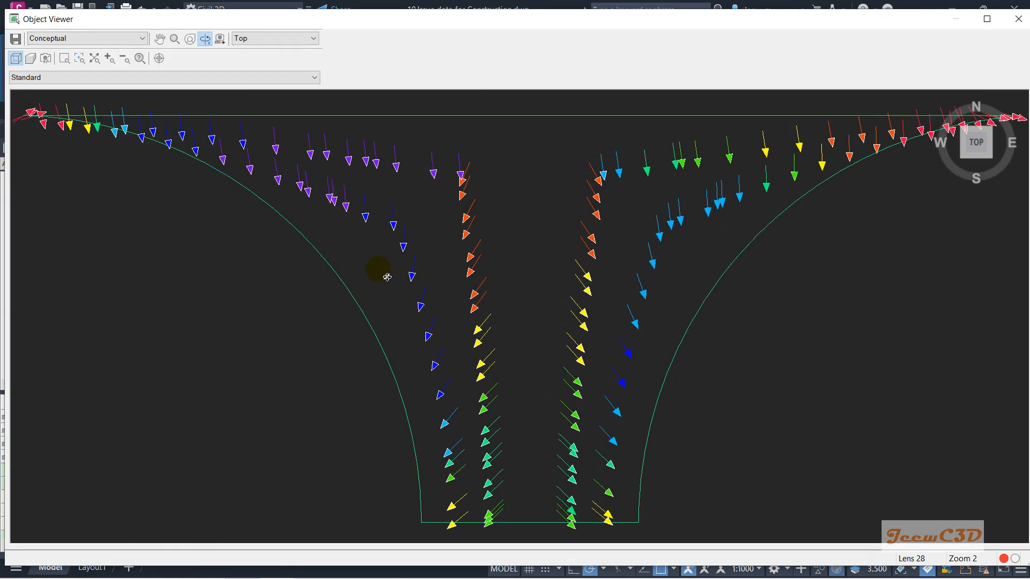
{"action": "mouse_move", "coordinate": [539, 306]}
{"action": "left_mouse_down"}
{"action": "mouse_move", "coordinate": [506, 264]}
{"action": "mouse_move", "coordinate": [589, 329]}
{"action": "mouse_move", "coordinate": [570, 345]}
{"action": "mouse_move", "coordinate": [628, 321]}
{"action": "mouse_move", "coordinate": [538, 290]}
{"action": "left_mouse_up"}
{"action": "key", "text": "Escape"}
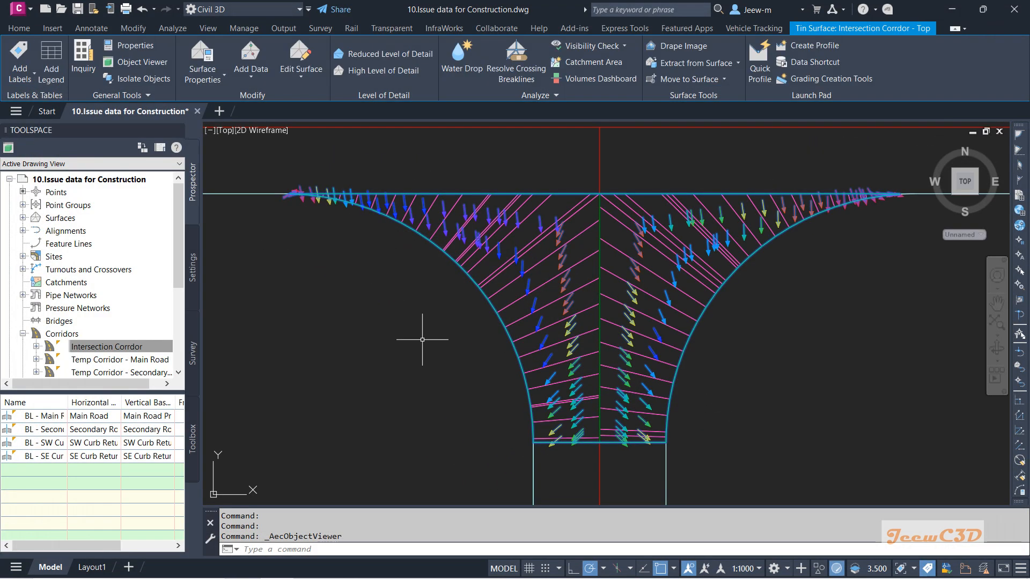
Step: Freeze the C-ROAD-CORR-Intersection Corridor layer to hide the corridor
{"action": "scroll", "coordinate": [421, 338], "scroll_direction": "down", "scroll_amount": 2}
{"action": "middle_click_drag", "start_coordinate": [409, 338], "coordinate": [400, 316]}
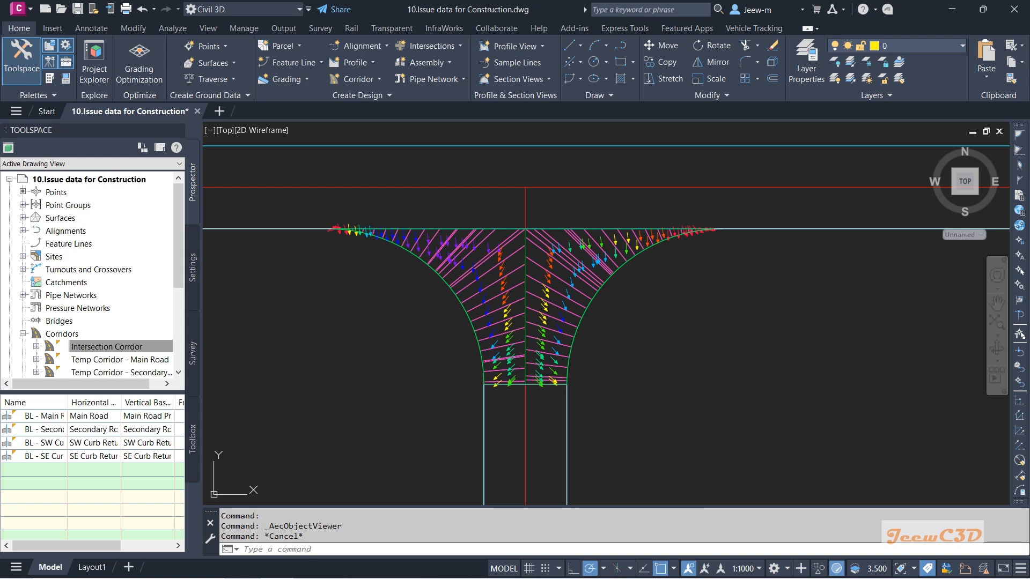
{"action": "mouse_move", "coordinate": [374, 317]}
{"action": "middle_mouse_down"}
{"action": "mouse_move", "coordinate": [432, 342]}
{"action": "mouse_move", "coordinate": [432, 333]}
{"action": "middle_mouse_up"}
{"action": "mouse_move", "coordinate": [432, 332]}
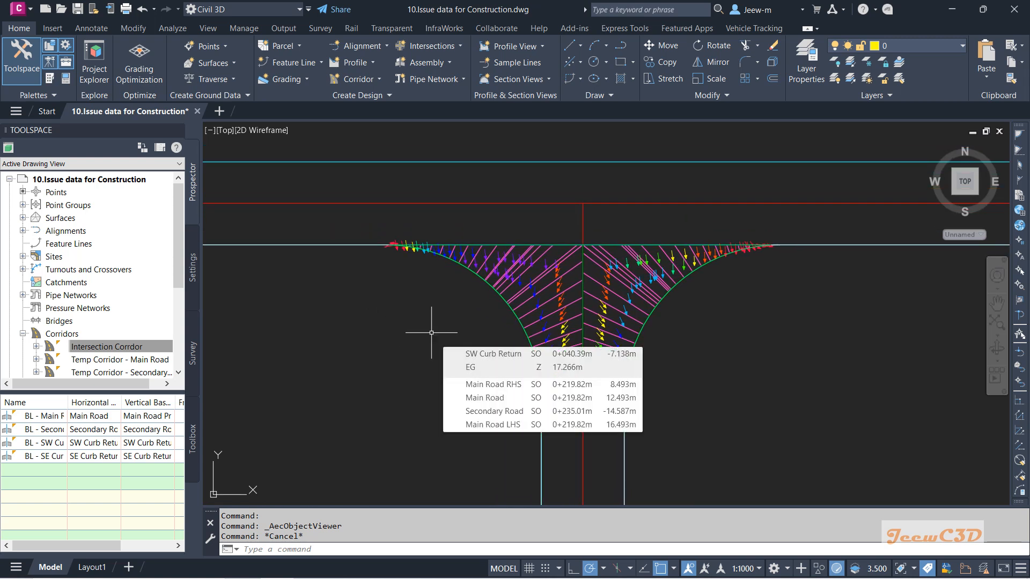
{"action": "mouse_move", "coordinate": [387, 352]}
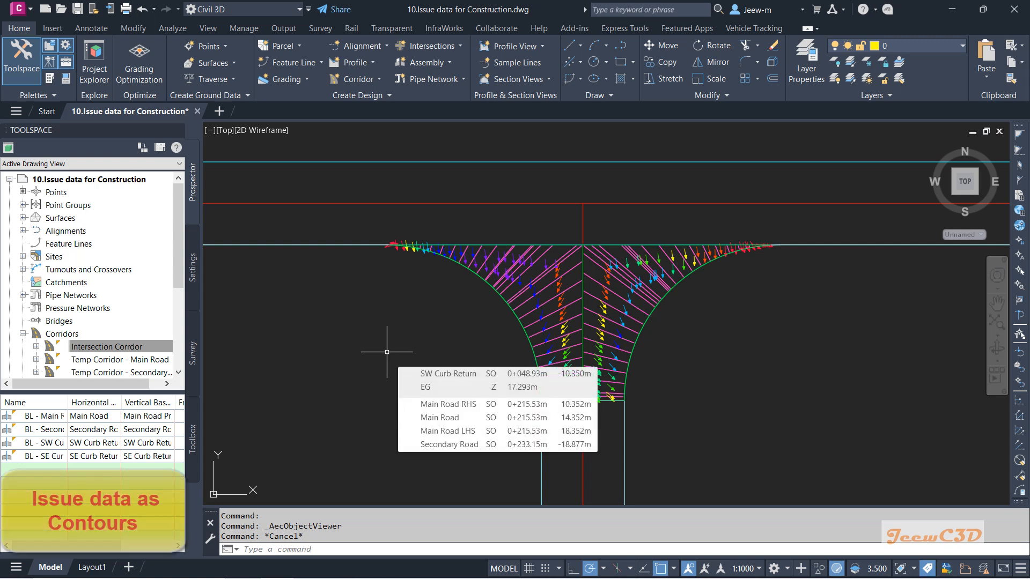
{"action": "mouse_move", "coordinate": [339, 394]}
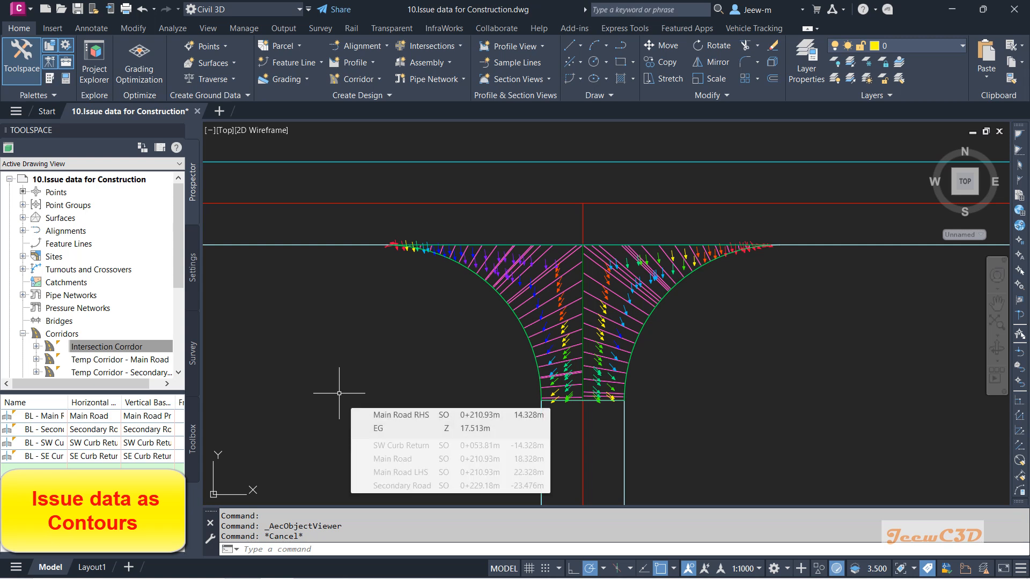
{"action": "left_click", "coordinate": [567, 288]}
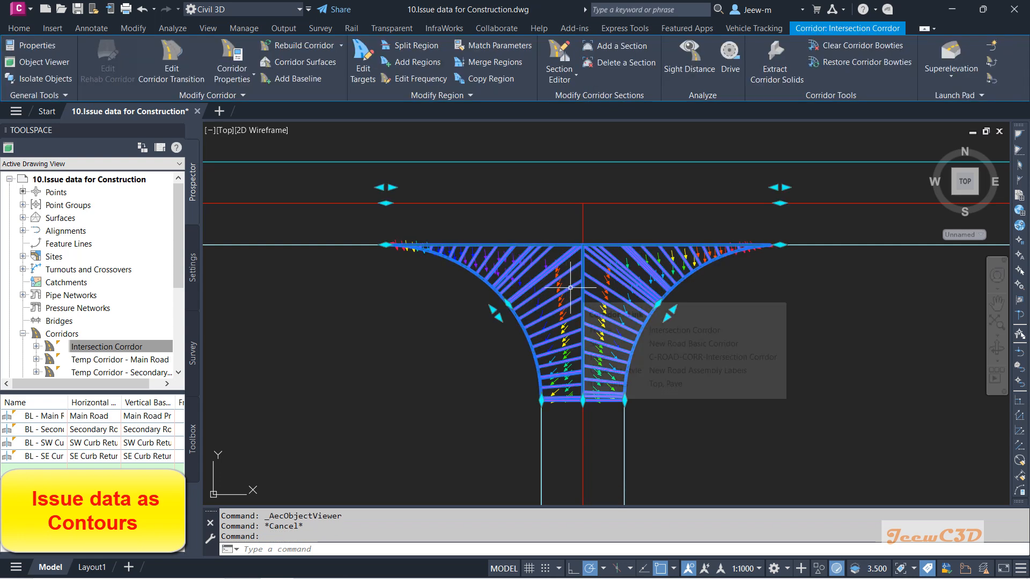
{"action": "left_click", "coordinate": [18, 28]}
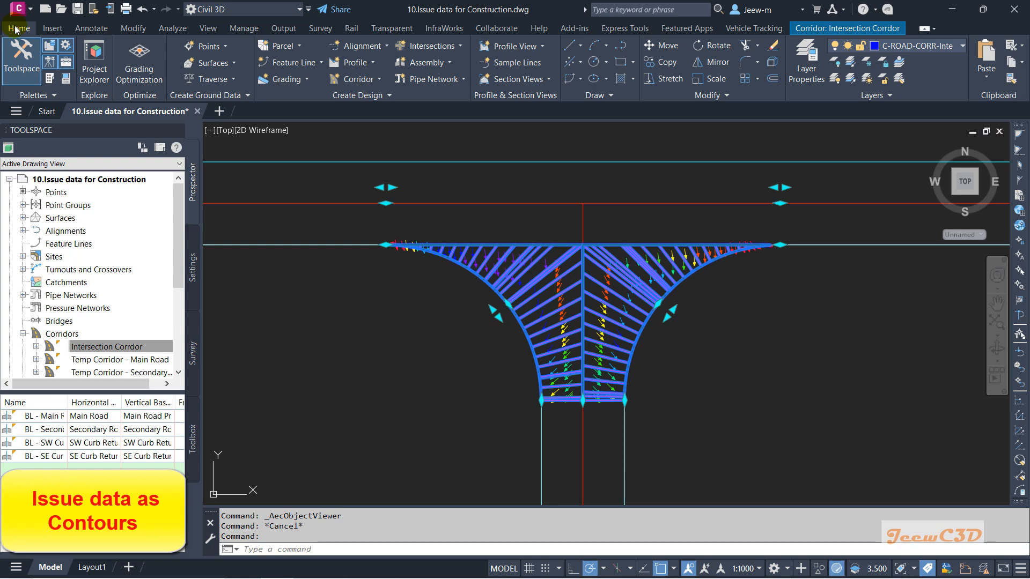
{"action": "left_click", "coordinate": [899, 49]}
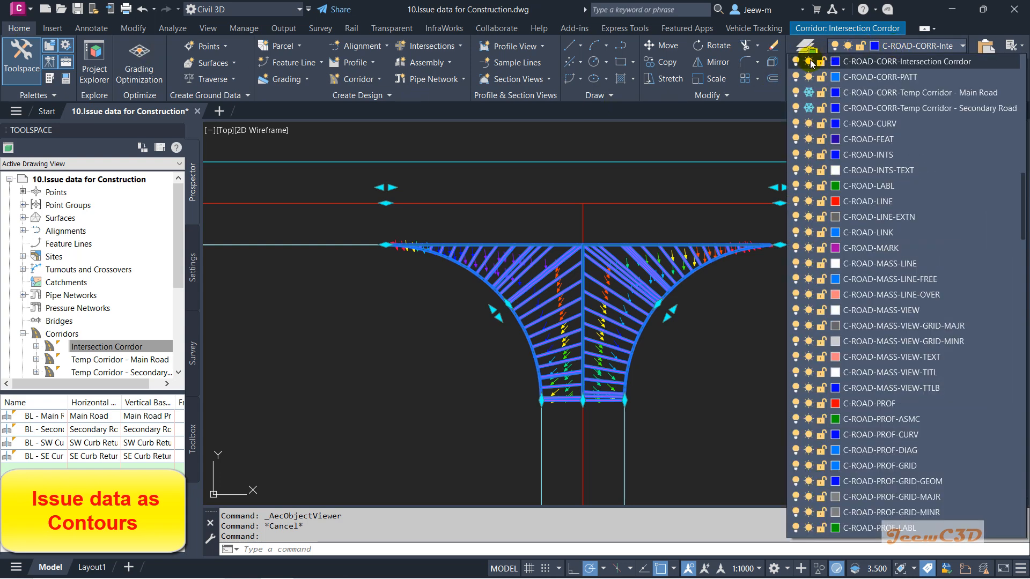
{"action": "left_click", "coordinate": [808, 61]}
{"action": "left_click", "coordinate": [450, 338]}
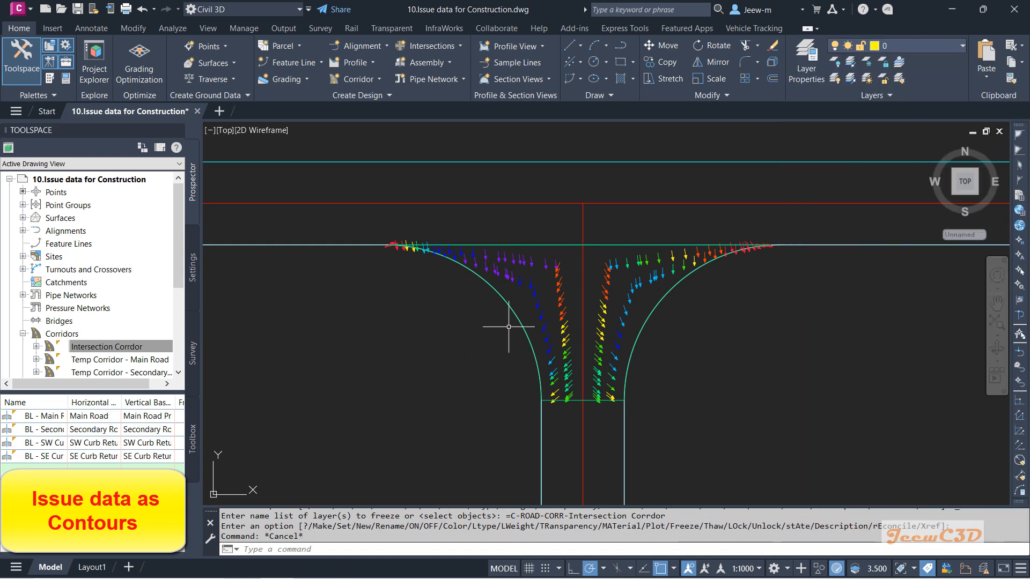
Step: Open the corridor top surface's properties and make a copy of the Border Only surface style
{"action": "left_click", "coordinate": [565, 306]}
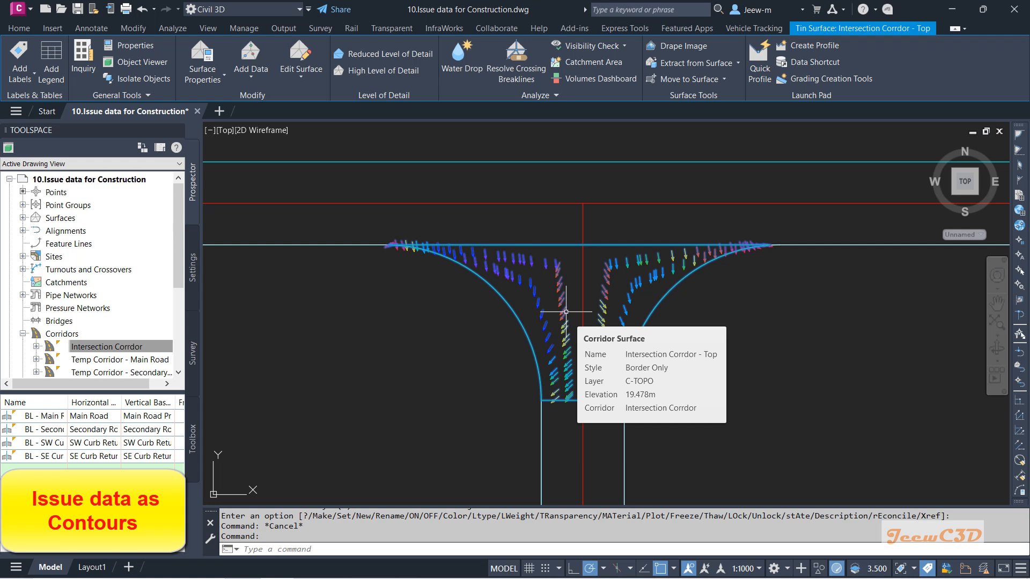
{"action": "left_click", "coordinate": [207, 80]}
{"action": "left_click", "coordinate": [217, 101]}
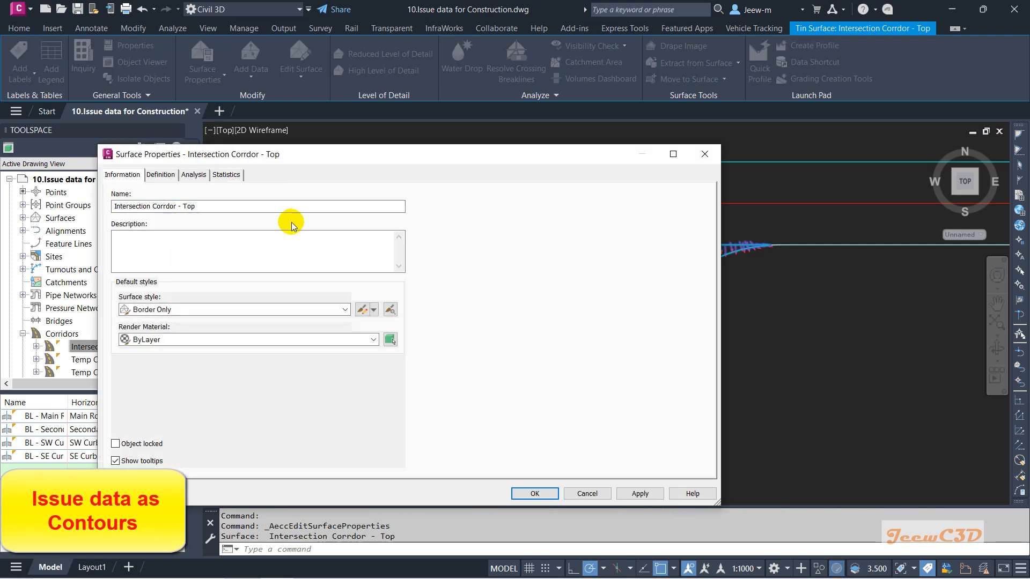
{"action": "left_click", "coordinate": [373, 310]}
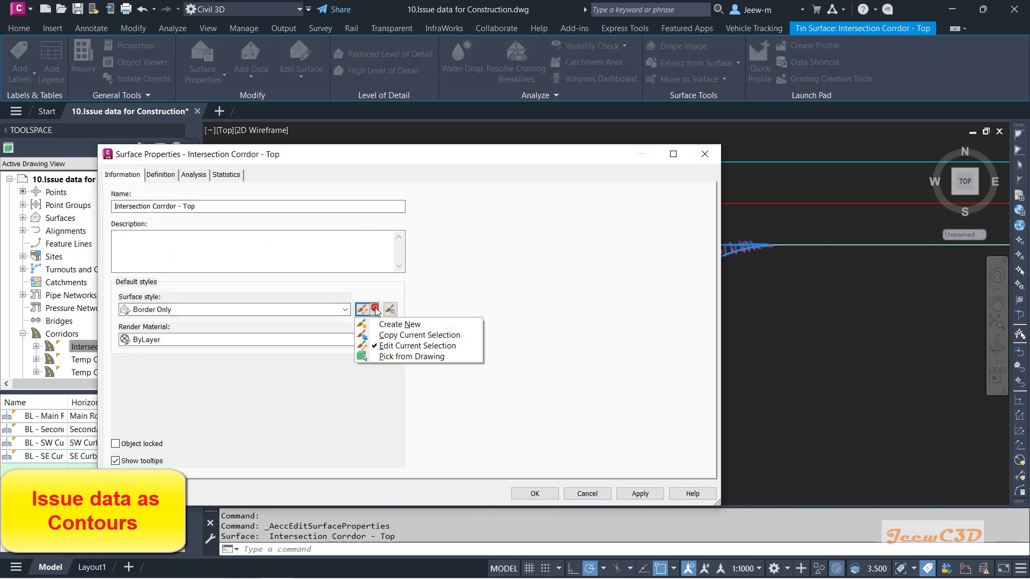
{"action": "left_click", "coordinate": [417, 335]}
{"action": "left_click", "coordinate": [429, 78]}
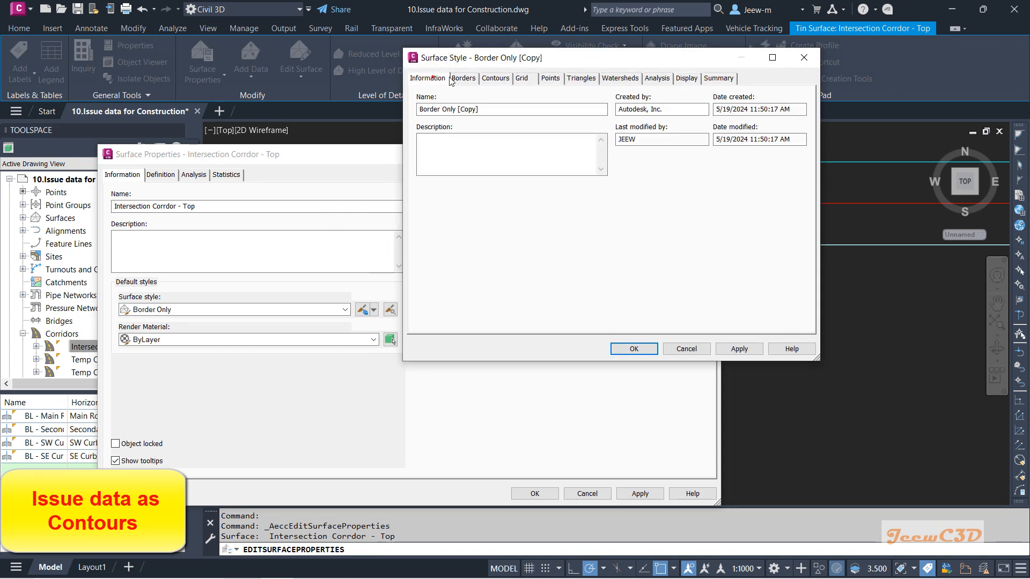
{"action": "left_click_drag", "start_coordinate": [476, 62], "coordinate": [371, 116]}
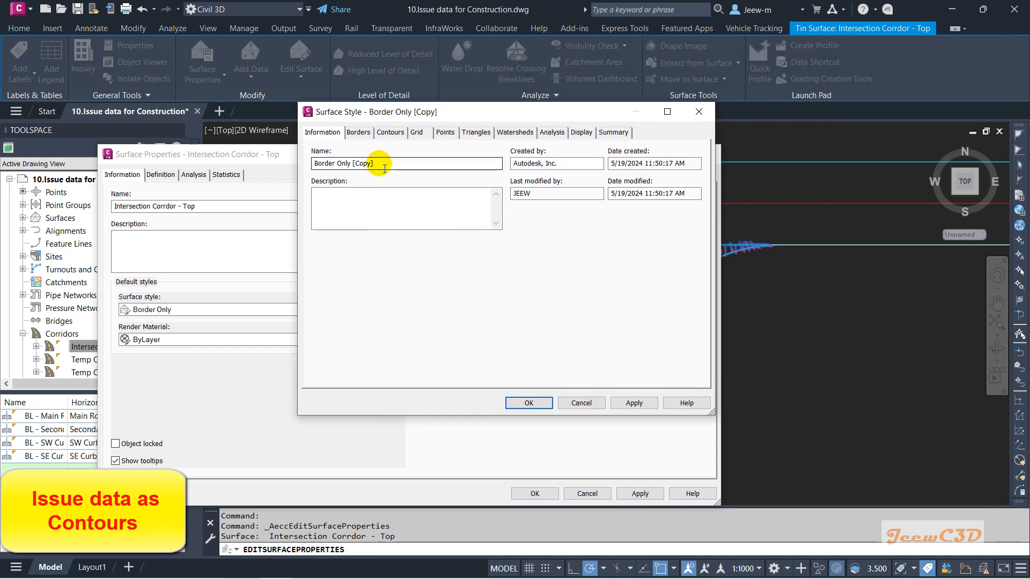
Step: Name the new style "Proposed Contours 100mm Major and 20mm Minor"
{"action": "left_click_drag", "start_coordinate": [379, 163], "coordinate": [265, 166]}
{"action": "type", "text": "Contours"}
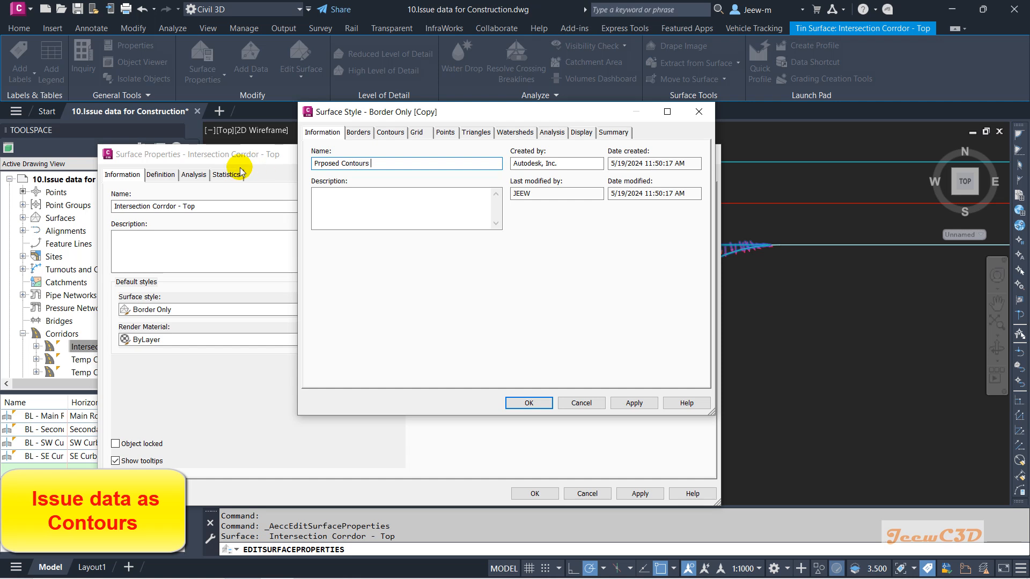
{"action": "left_click", "coordinate": [321, 165]}
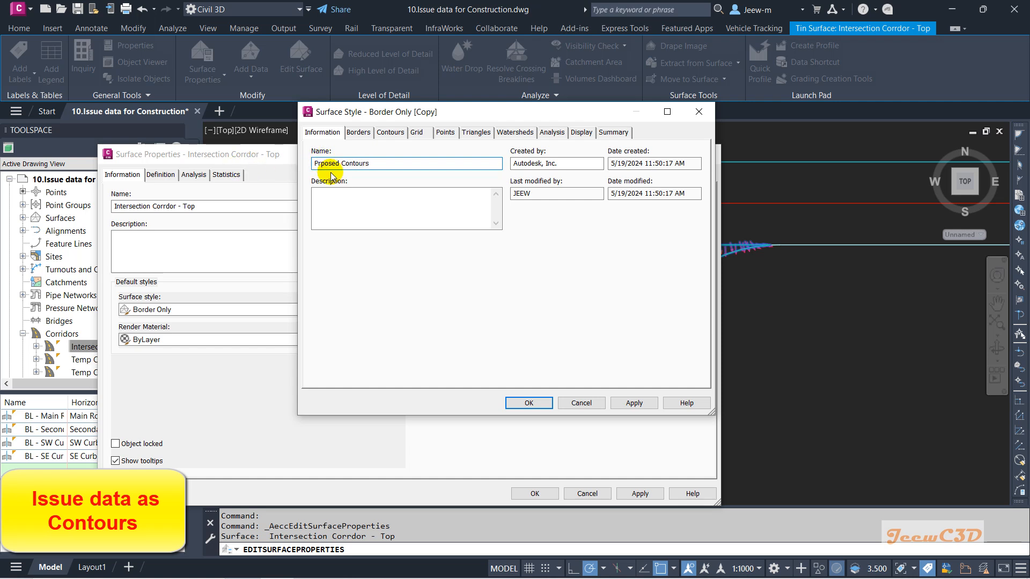
{"action": "type", "text": "o"}
{"action": "left_click", "coordinate": [386, 164]}
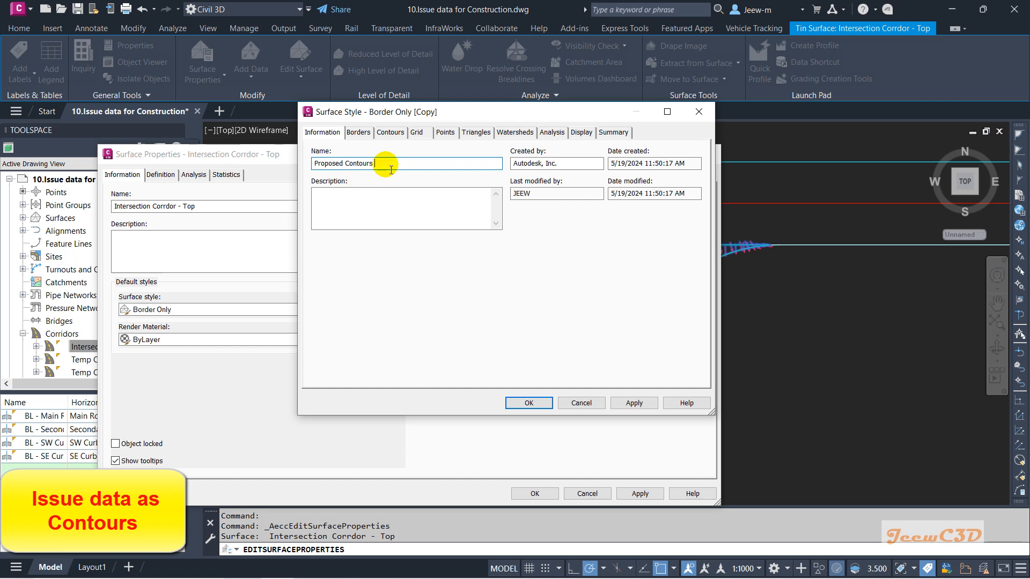
{"action": "type", "text": "100mm Major and 20mm Minor"}
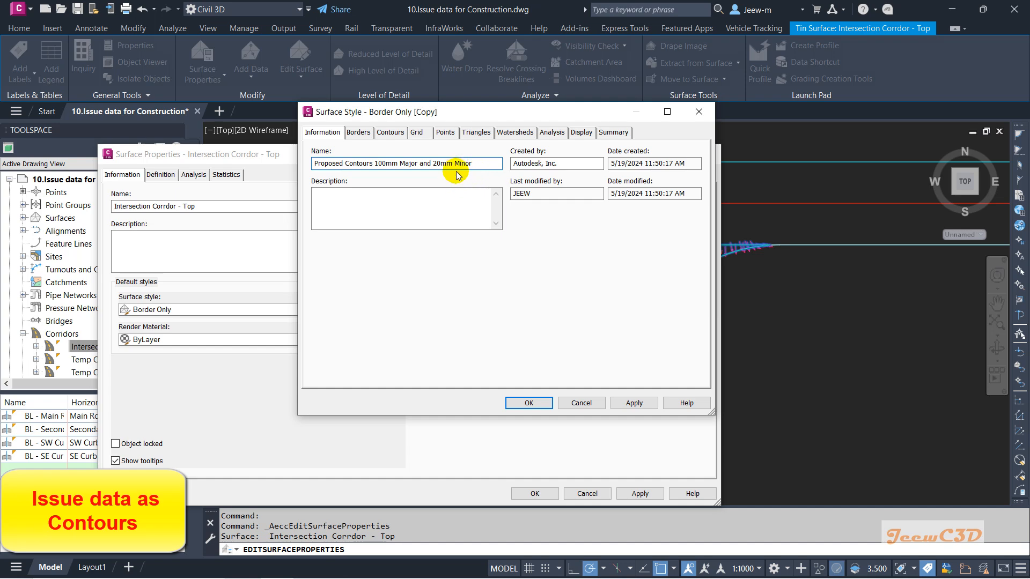
Step: Set the style's minor contour interval to 0.02 m
{"action": "left_click", "coordinate": [400, 135]}
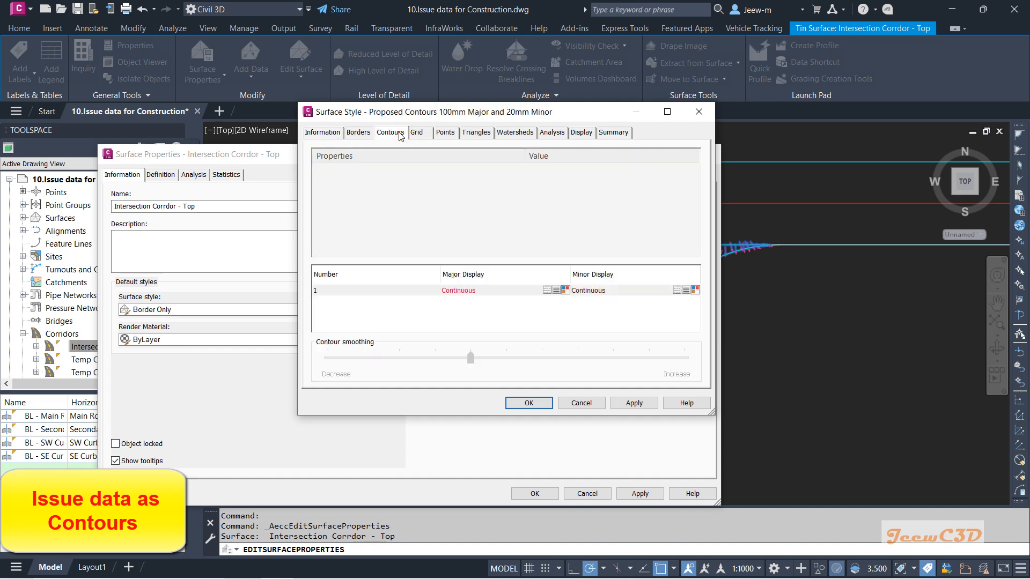
{"action": "left_click", "coordinate": [321, 208]}
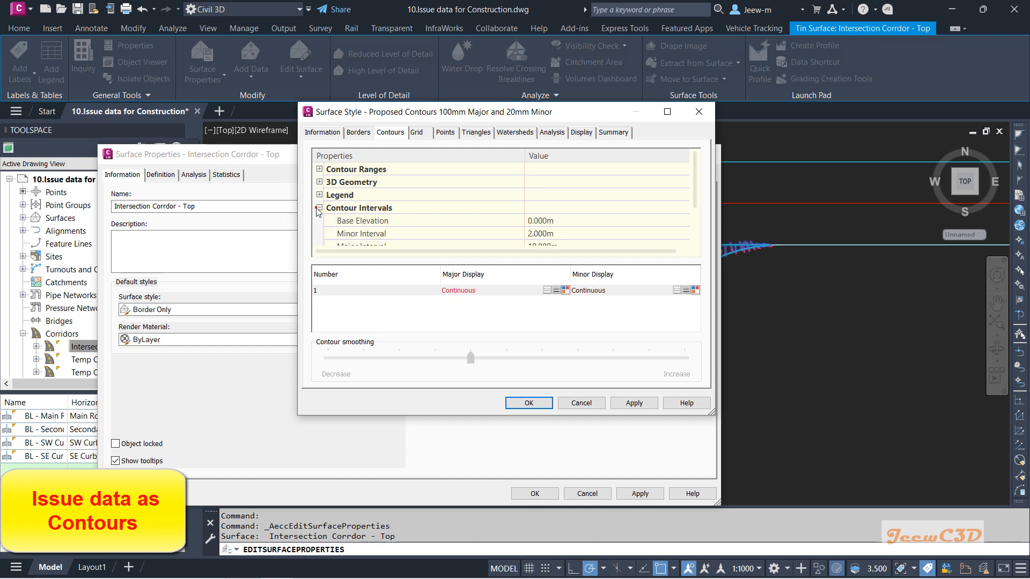
{"action": "left_click", "coordinate": [538, 233]}
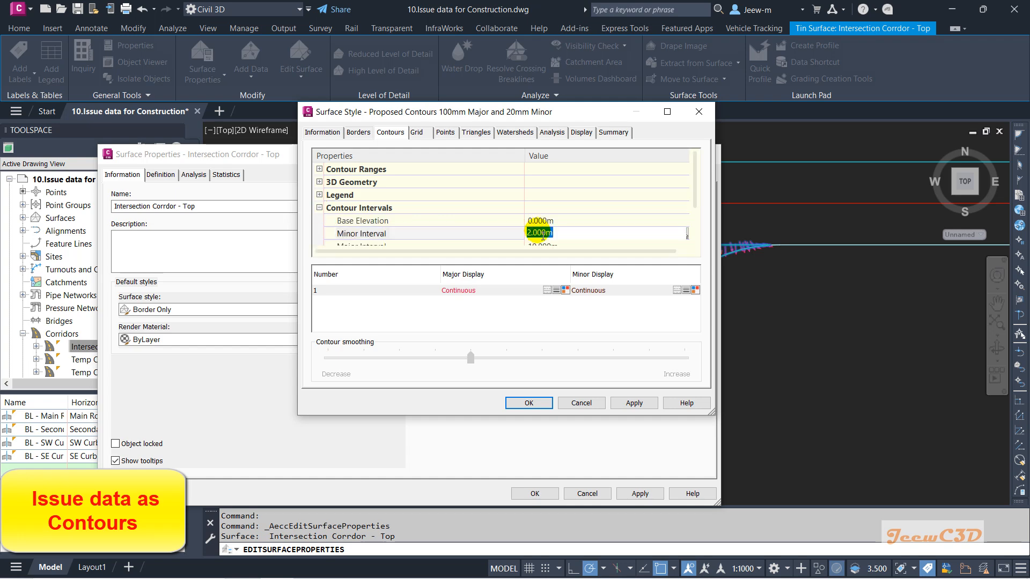
{"action": "type", "text": "0.02"}
{"action": "key", "text": "Return"}
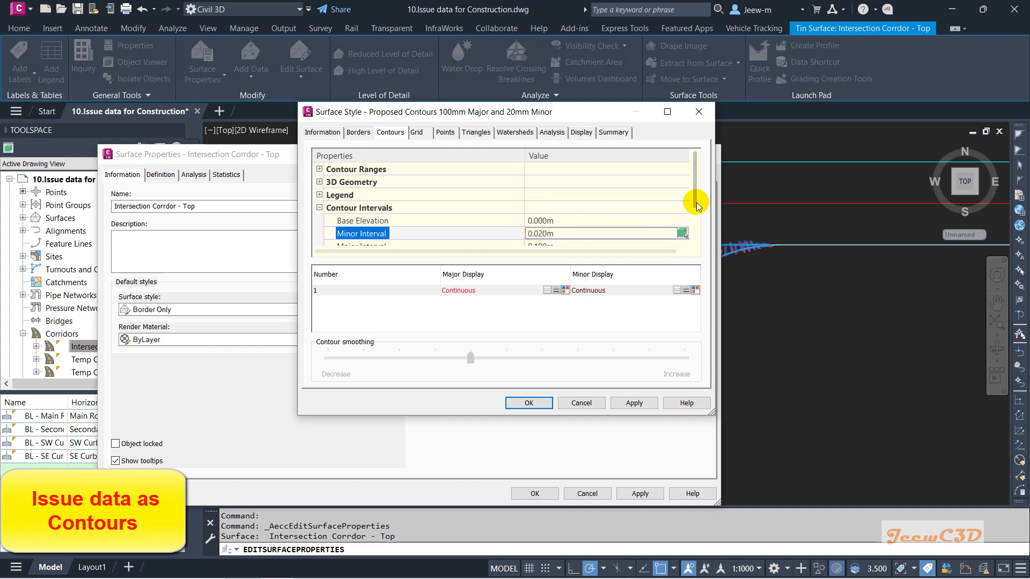
Step: Turn on the major and minor contour components in the new style's plan display and close the style
{"action": "scroll", "coordinate": [698, 218], "scroll_direction": "down", "scroll_amount": 1}
{"action": "scroll", "coordinate": [698, 218], "scroll_direction": "down", "scroll_amount": 2}
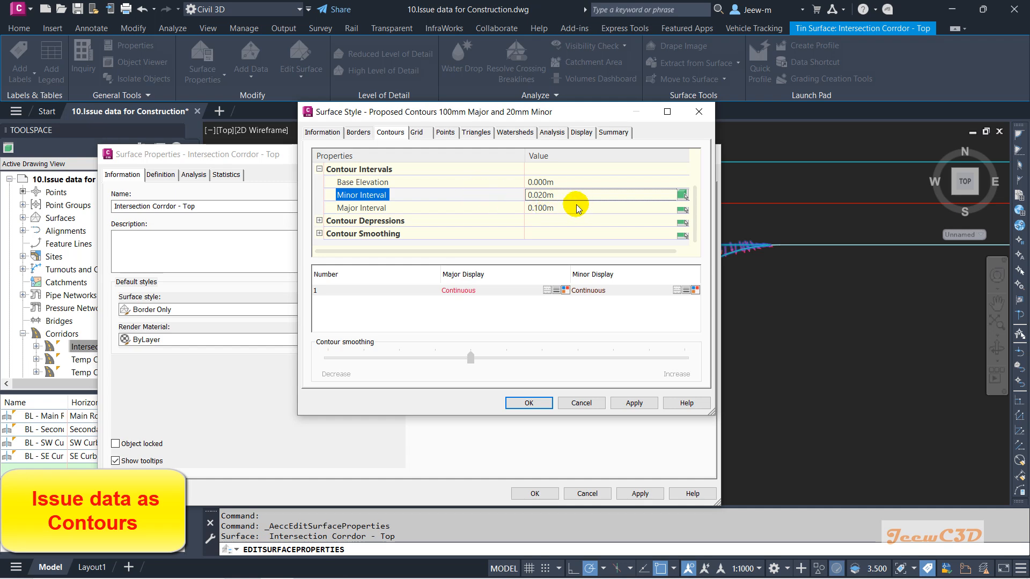
{"action": "left_click", "coordinate": [581, 132]}
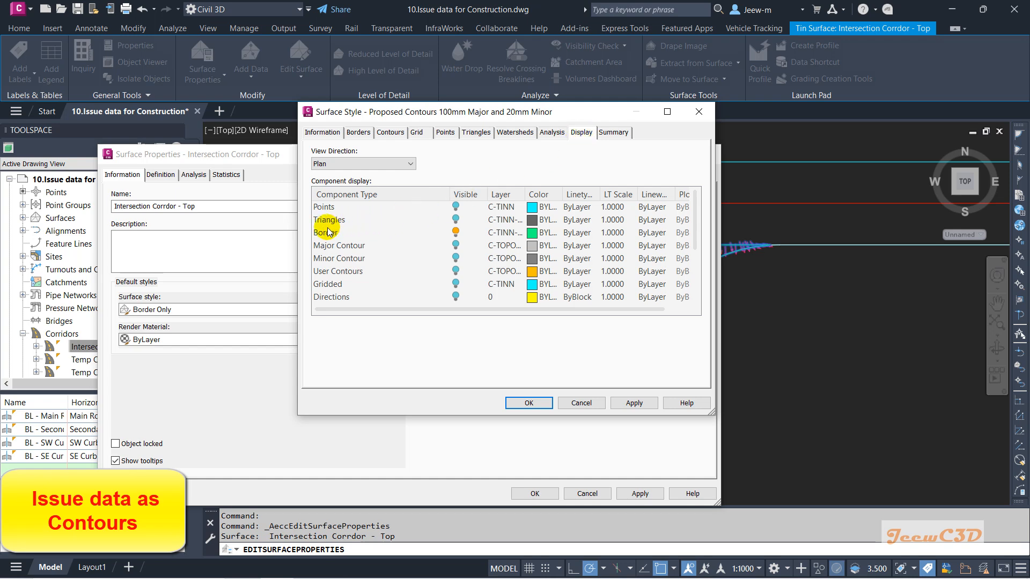
{"action": "left_click", "coordinate": [455, 245]}
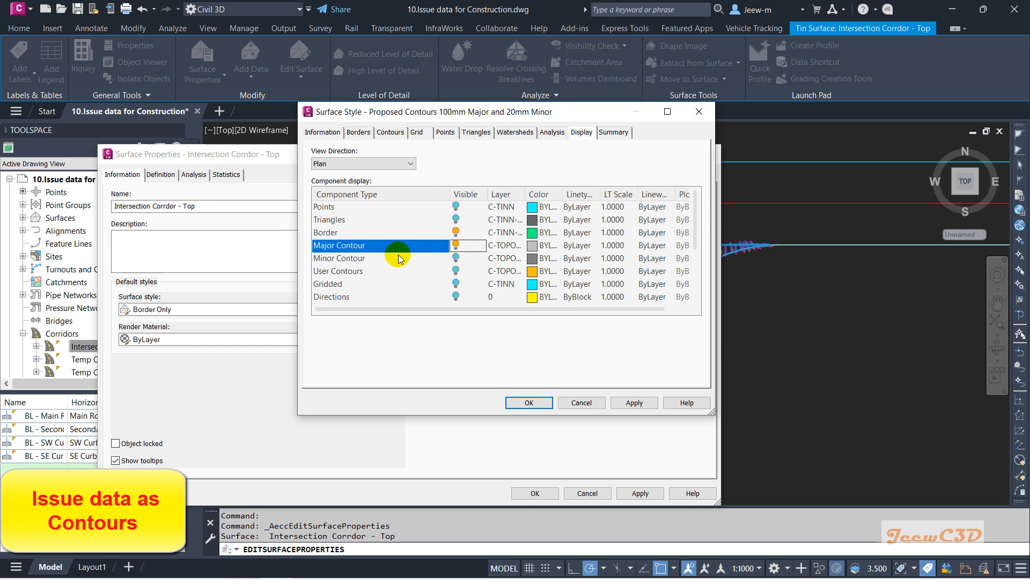
{"action": "left_click", "coordinate": [390, 258]}
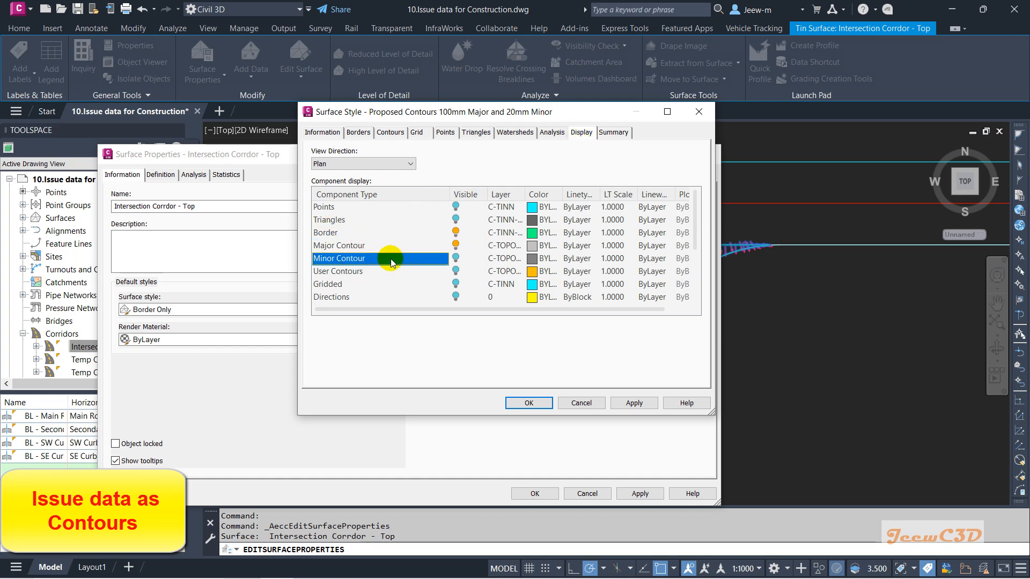
{"action": "left_click", "coordinate": [456, 258]}
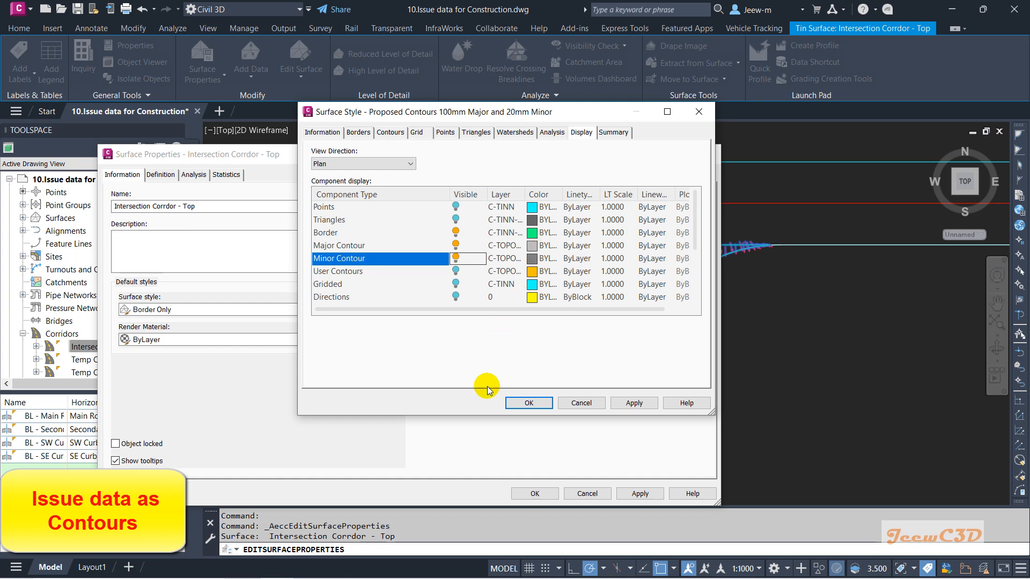
{"action": "left_click", "coordinate": [527, 404]}
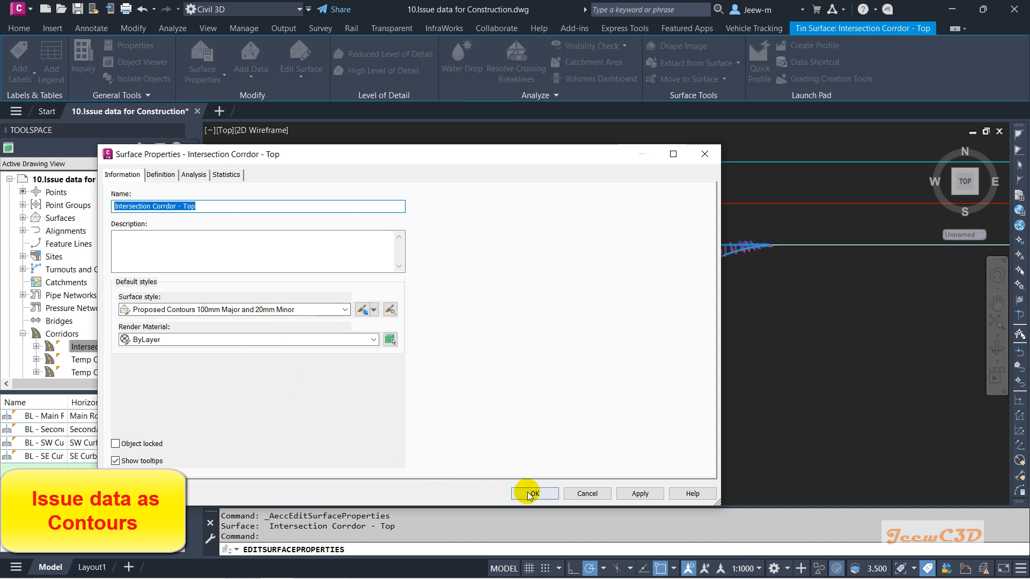
Step: Edit the current surface style again to turn off slope arrows, then apply it to the corridor top surface
{"action": "left_click", "coordinate": [376, 313]}
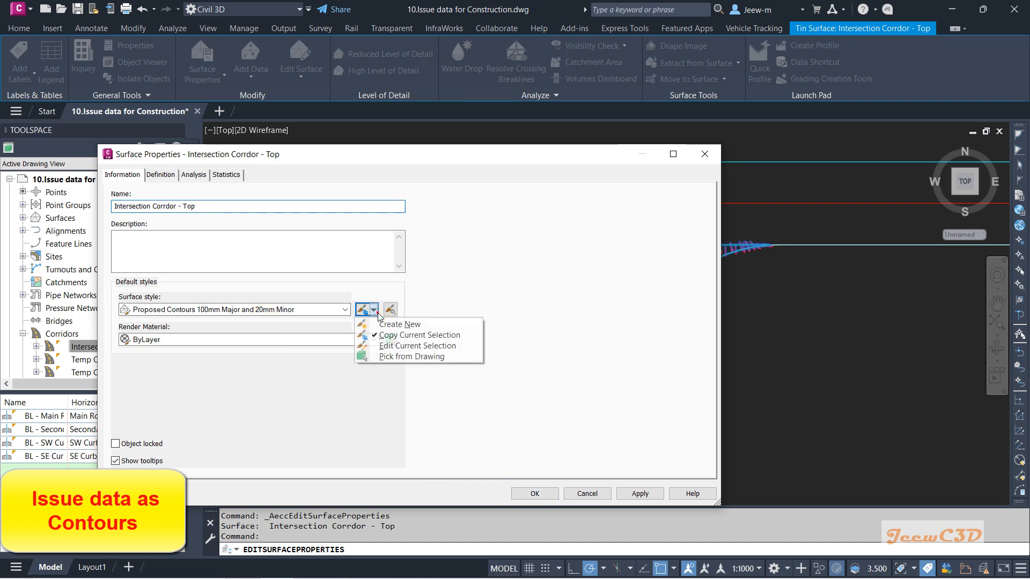
{"action": "left_click", "coordinate": [403, 348]}
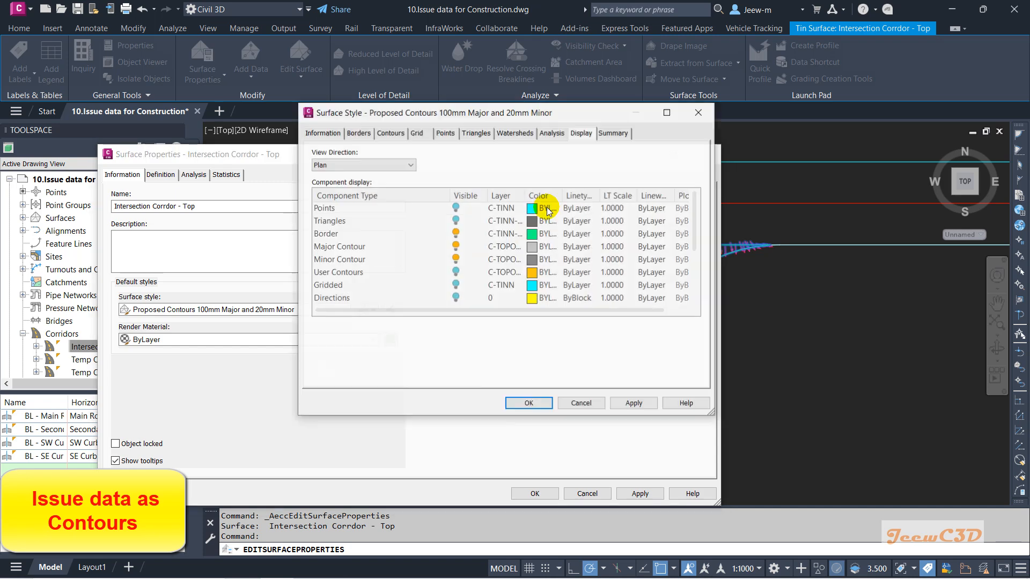
{"action": "scroll", "coordinate": [413, 267], "scroll_direction": "down", "scroll_amount": 2}
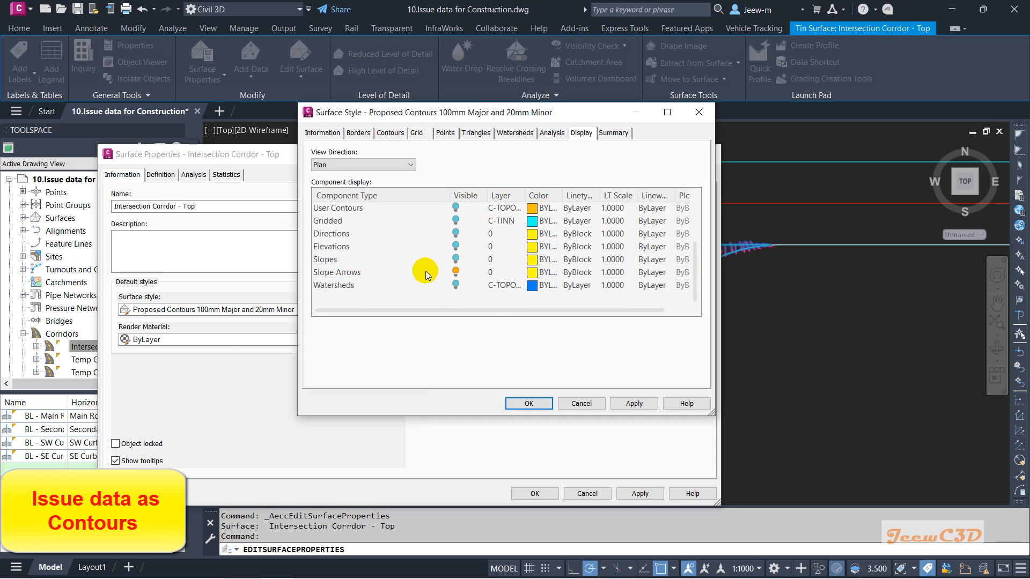
{"action": "left_click", "coordinate": [456, 272]}
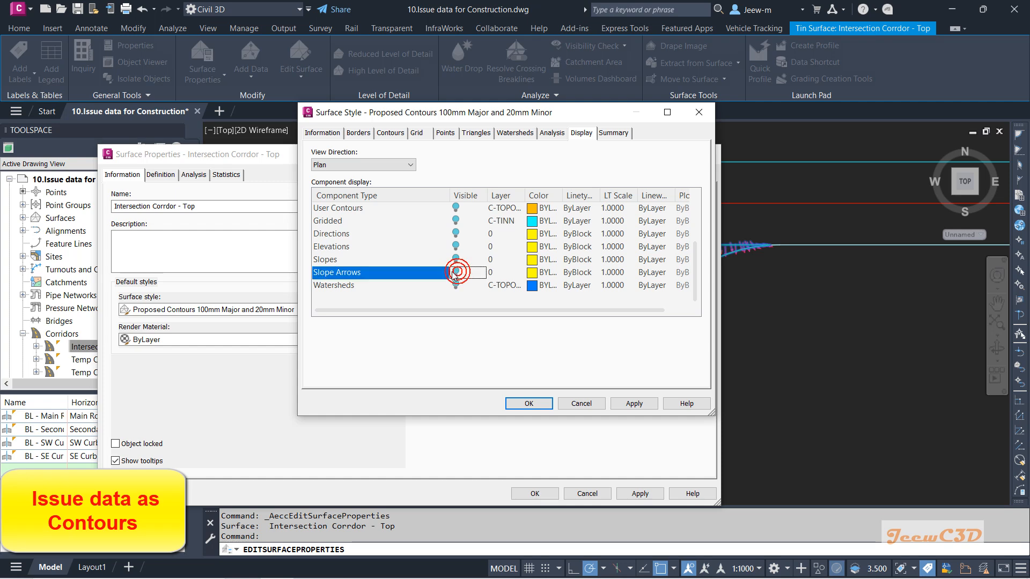
{"action": "left_click", "coordinate": [526, 403]}
{"action": "left_click", "coordinate": [533, 493]}
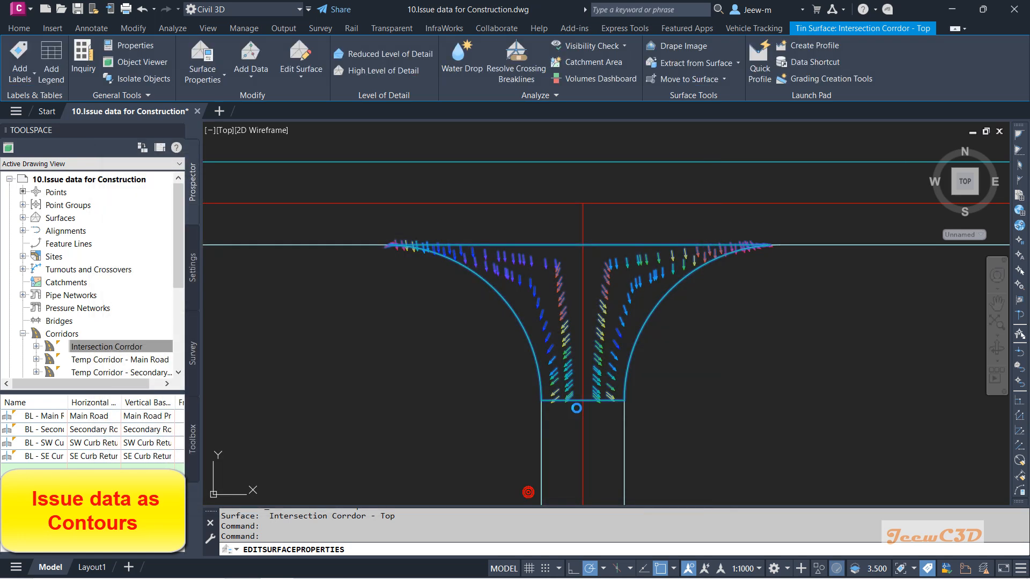
Step: Start Smooth Surface on the corridor top surface and use the whole surface as the output region
{"action": "scroll", "coordinate": [574, 328], "scroll_direction": "up", "scroll_amount": 5}
{"action": "scroll", "coordinate": [574, 328], "scroll_direction": "down", "scroll_amount": 5}
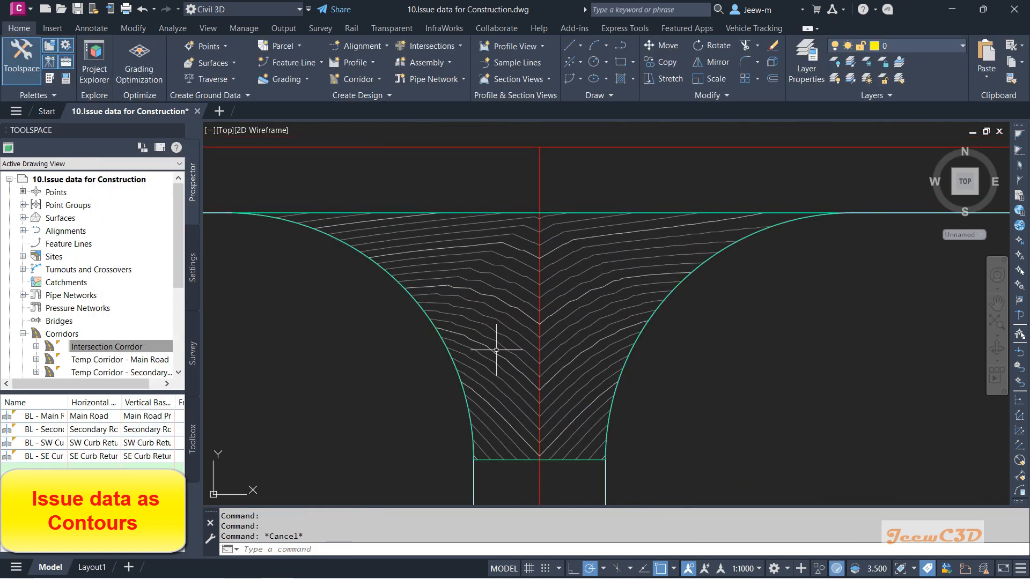
{"action": "scroll", "coordinate": [501, 345], "scroll_direction": "up", "scroll_amount": 4}
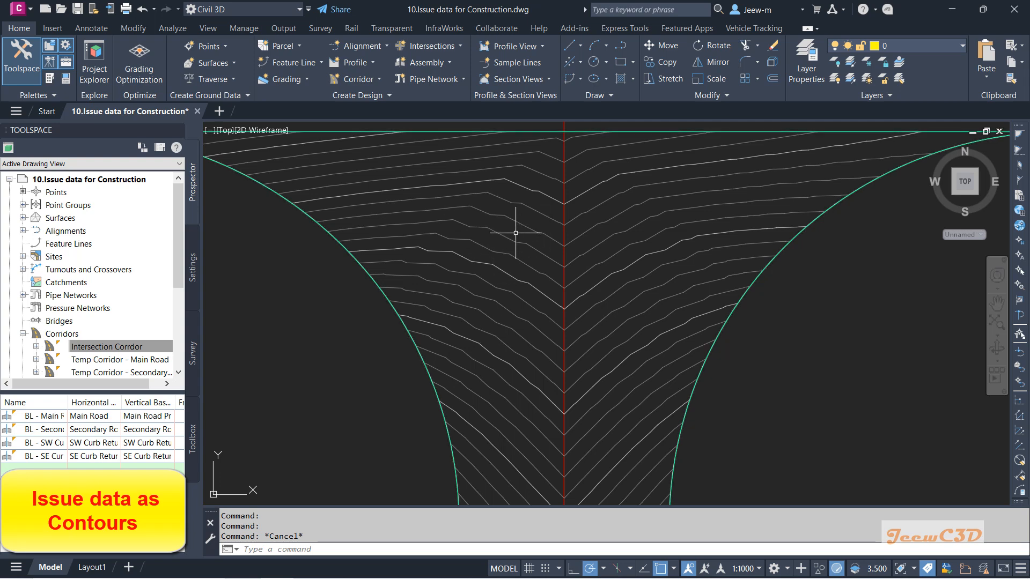
{"action": "middle_click_drag", "start_coordinate": [524, 230], "coordinate": [529, 287]}
{"action": "scroll", "coordinate": [528, 287], "scroll_direction": "up", "scroll_amount": 2}
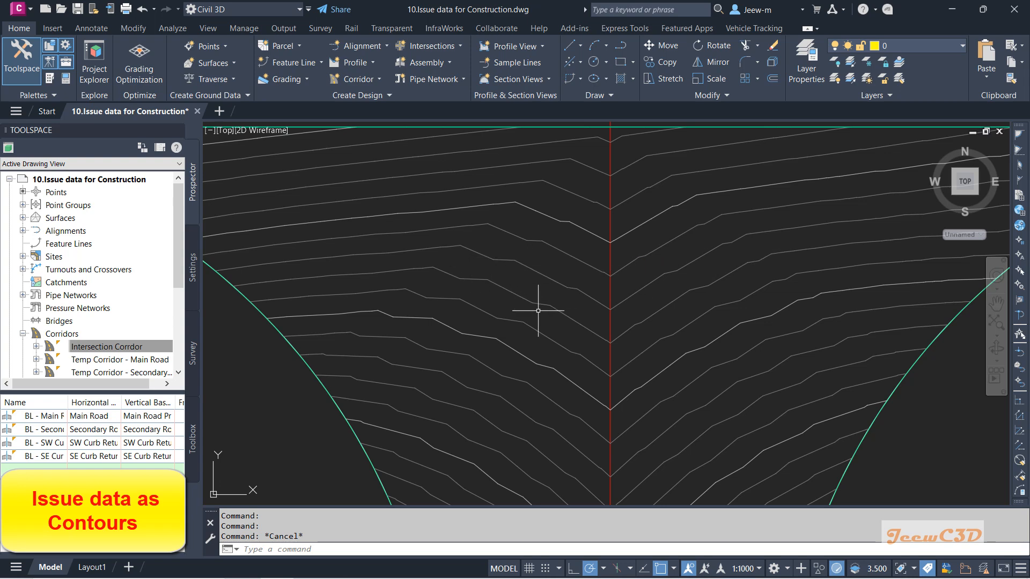
{"action": "left_click", "coordinate": [548, 279]}
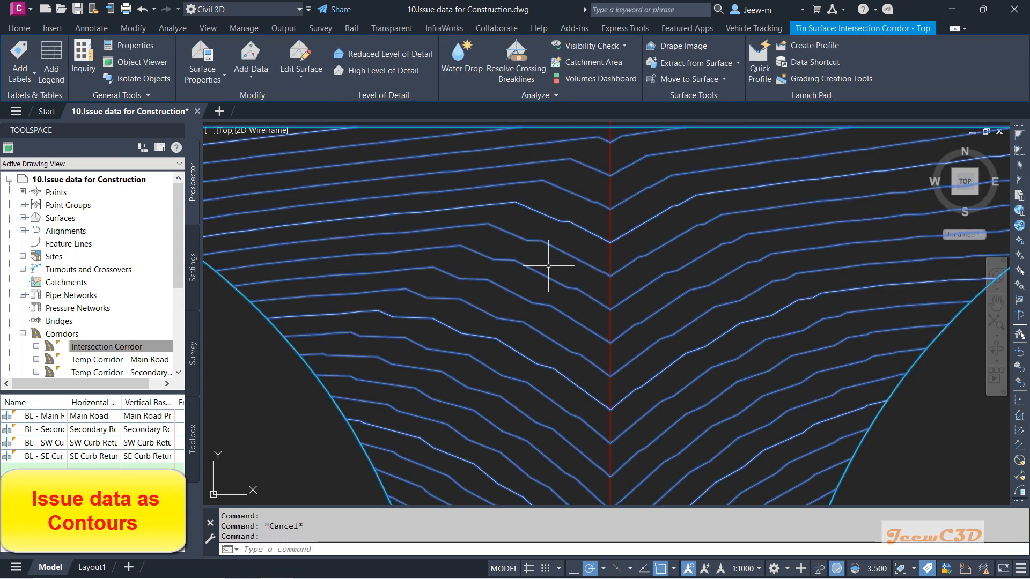
{"action": "left_click", "coordinate": [304, 77]}
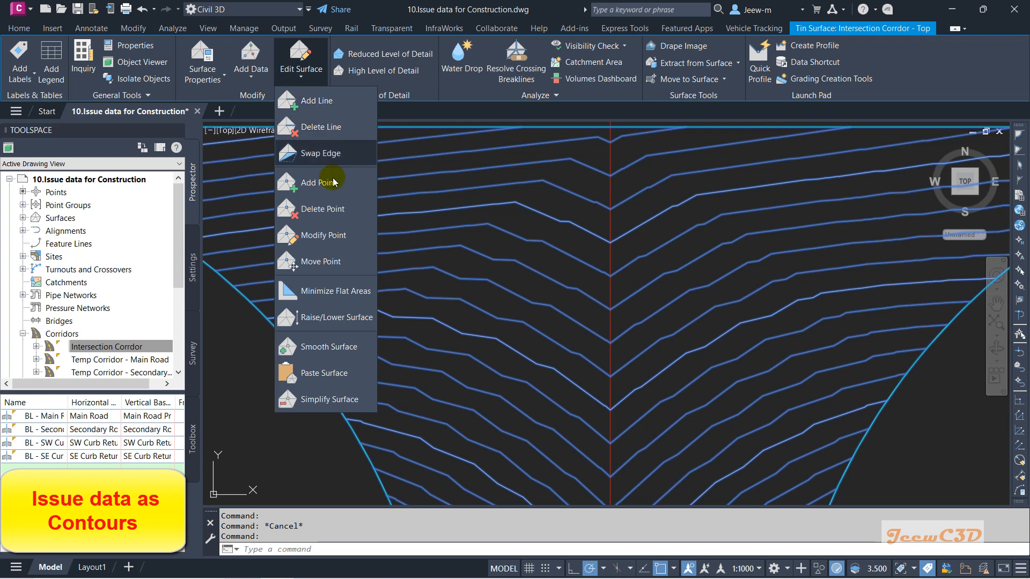
{"action": "left_click", "coordinate": [348, 347]}
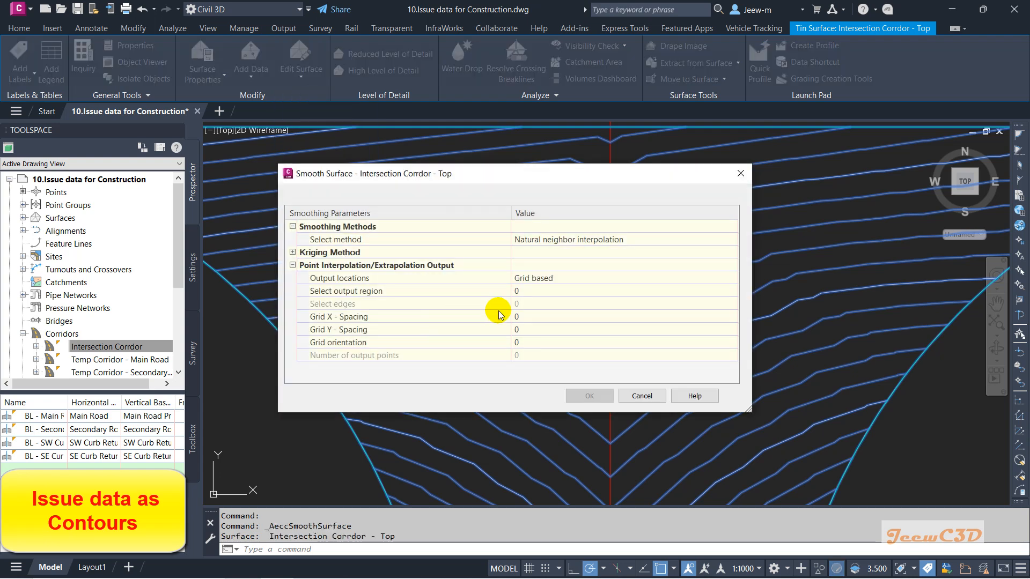
{"action": "left_click", "coordinate": [537, 290]}
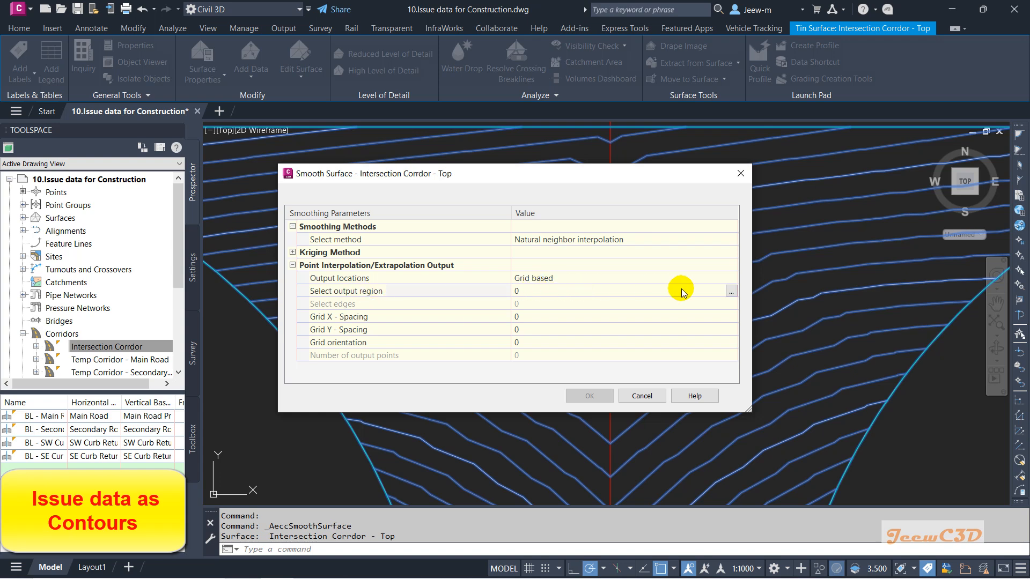
{"action": "left_click", "coordinate": [732, 291]}
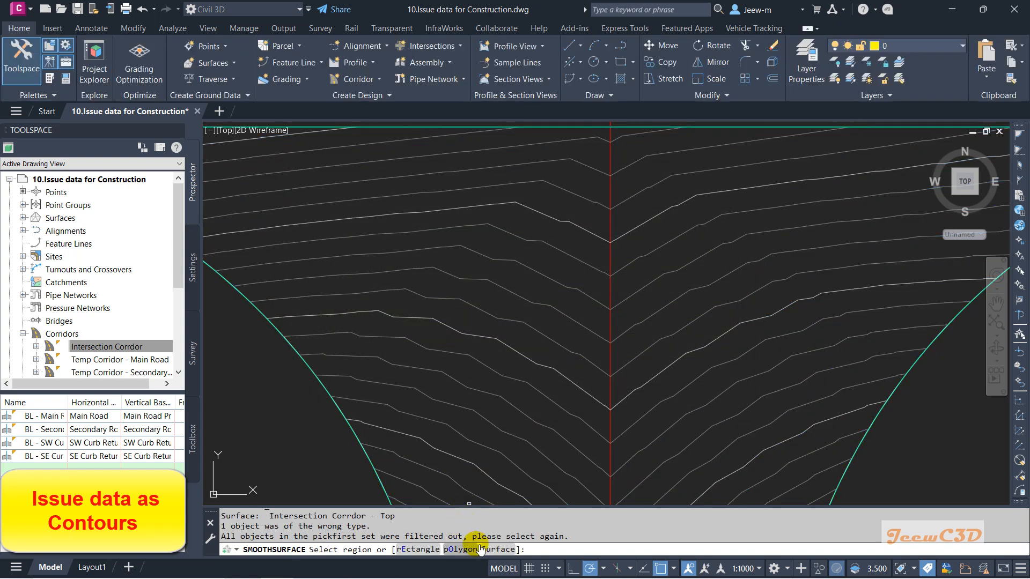
{"action": "left_click", "coordinate": [489, 550]}
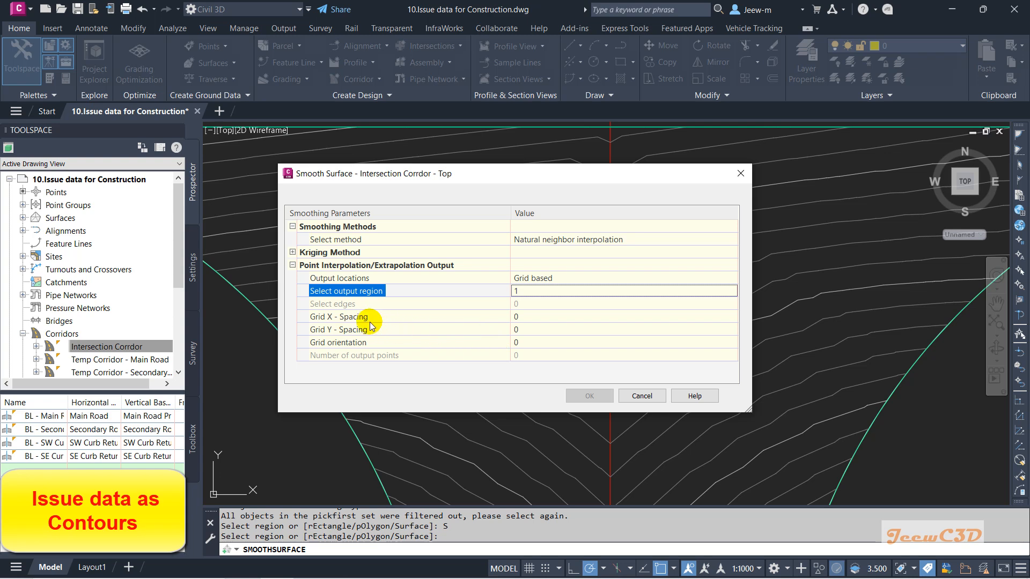
Step: Set grid X and Y spacing to 0.5 and apply the smoothing
{"action": "left_click", "coordinate": [524, 320]}
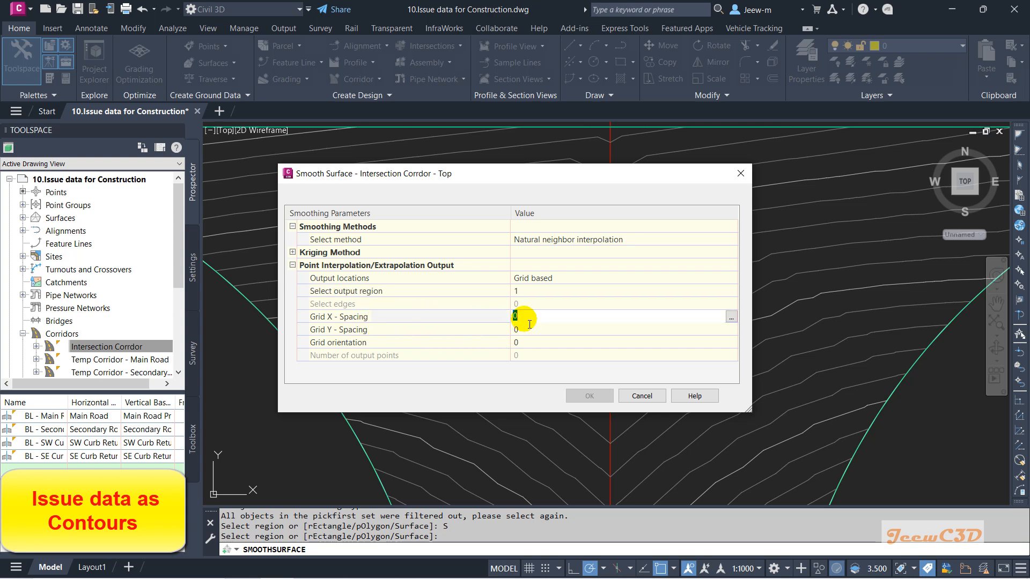
{"action": "type", "text": "0.5"}
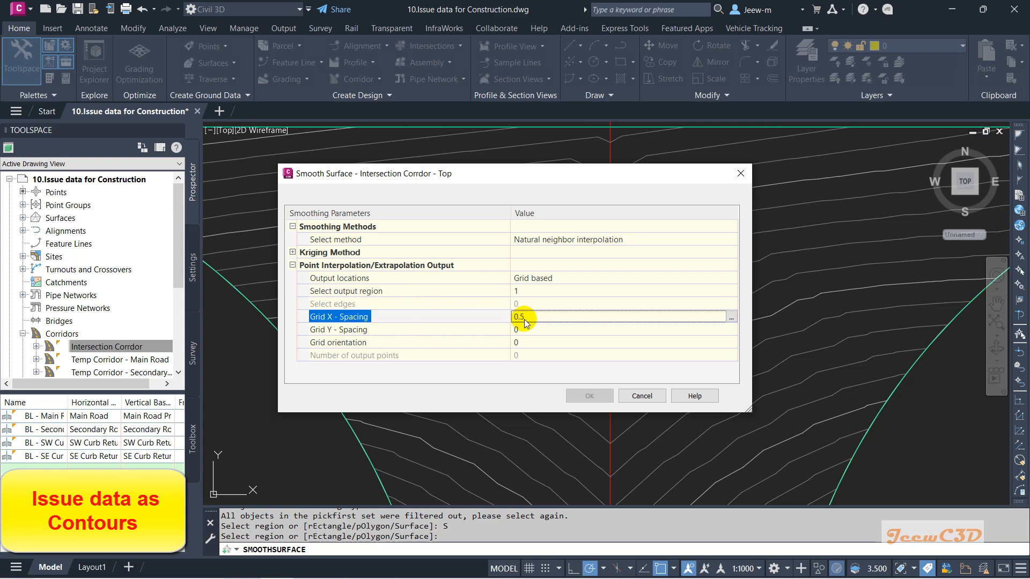
{"action": "left_click", "coordinate": [525, 329]}
{"action": "type", "text": "0"}
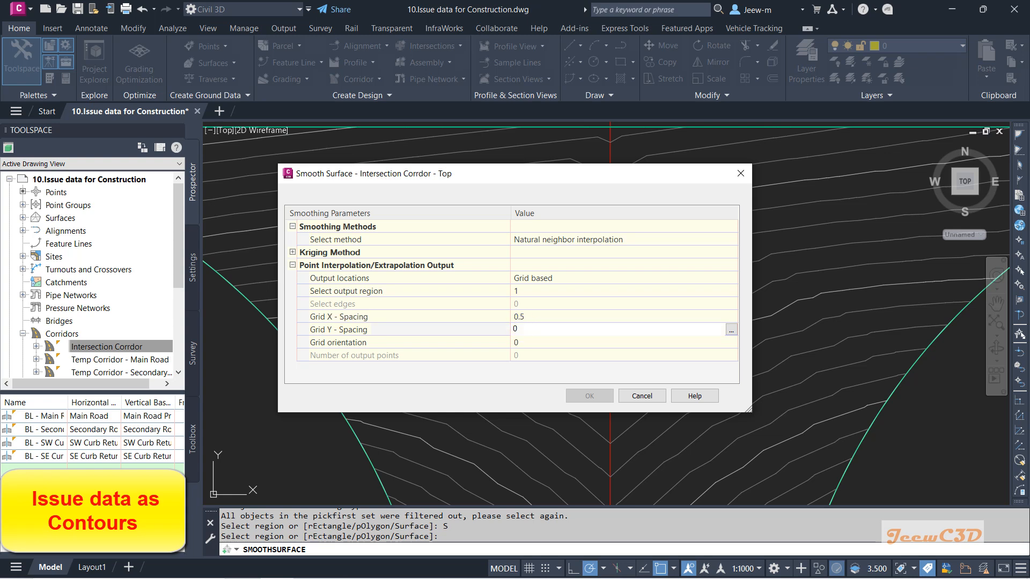
{"action": "type", "text": ".5"}
{"action": "key", "text": "Return"}
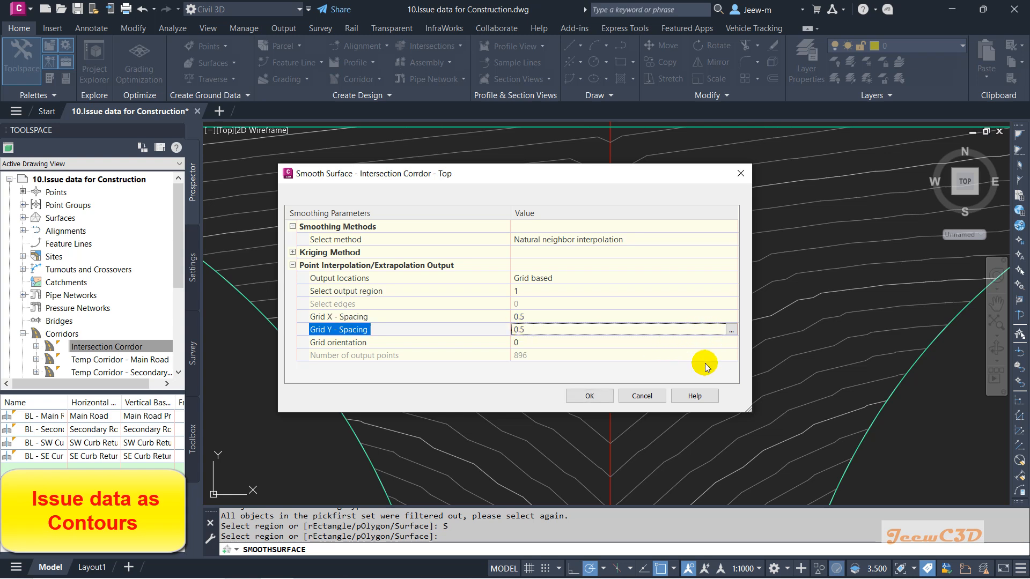
{"action": "left_click", "coordinate": [588, 398]}
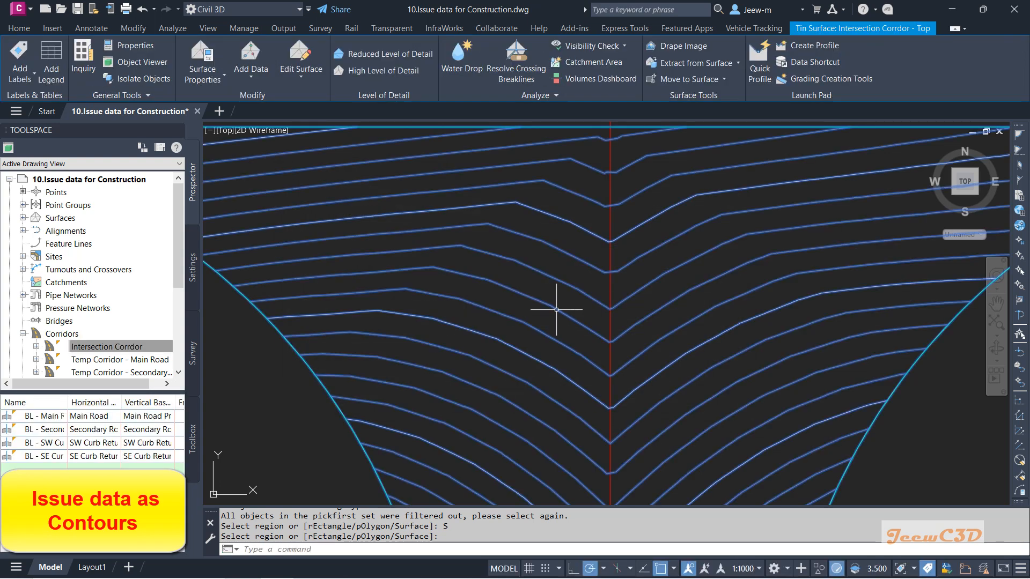
Step: Examine the smoothed contours across the intersection corridor
{"action": "scroll", "coordinate": [557, 329], "scroll_direction": "down", "scroll_amount": 2}
{"action": "key", "text": "Escape"}
{"action": "scroll", "coordinate": [546, 356], "scroll_direction": "down", "scroll_amount": 2}
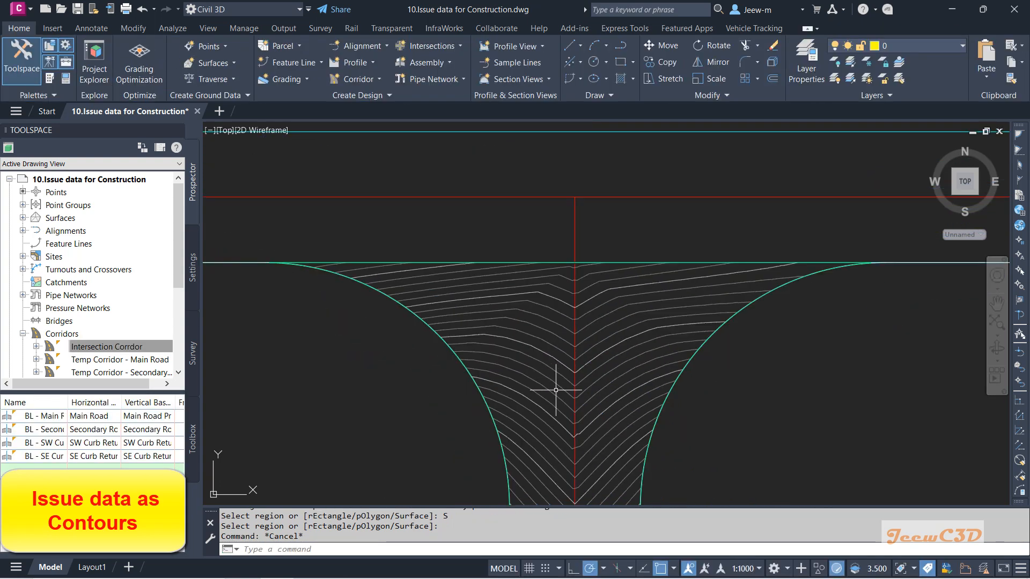
{"action": "middle_click_drag", "start_coordinate": [555, 420], "coordinate": [553, 320]}
{"action": "middle_click_drag", "start_coordinate": [578, 248], "coordinate": [589, 313]}
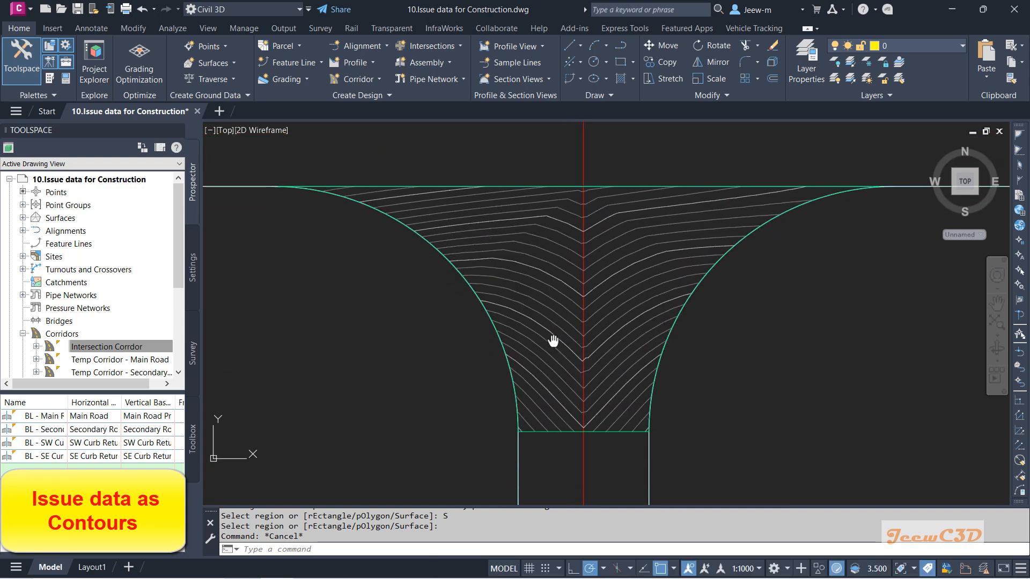
{"action": "middle_click_drag", "start_coordinate": [555, 378], "coordinate": [553, 341]}
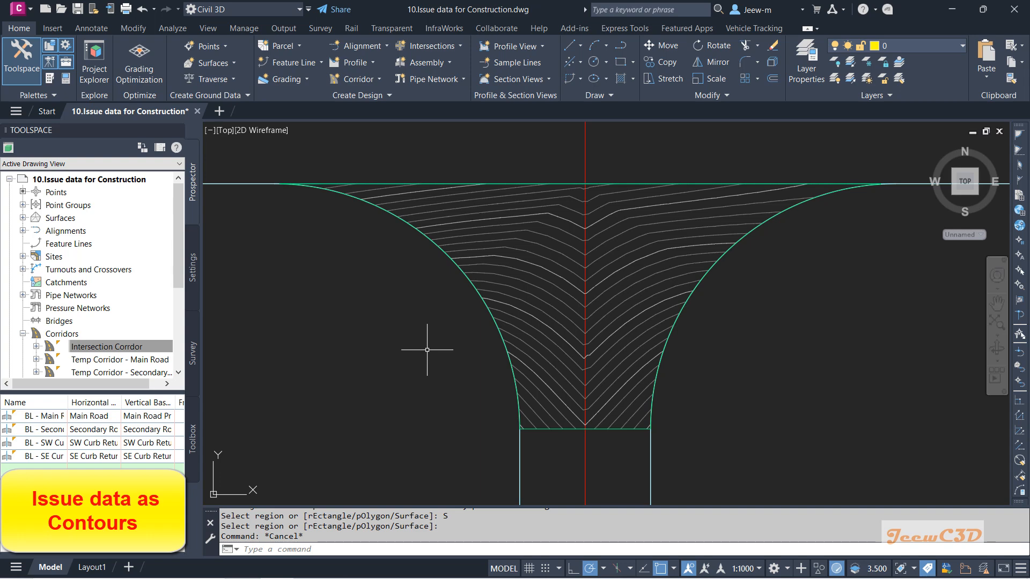
{"action": "key", "text": "Escape"}
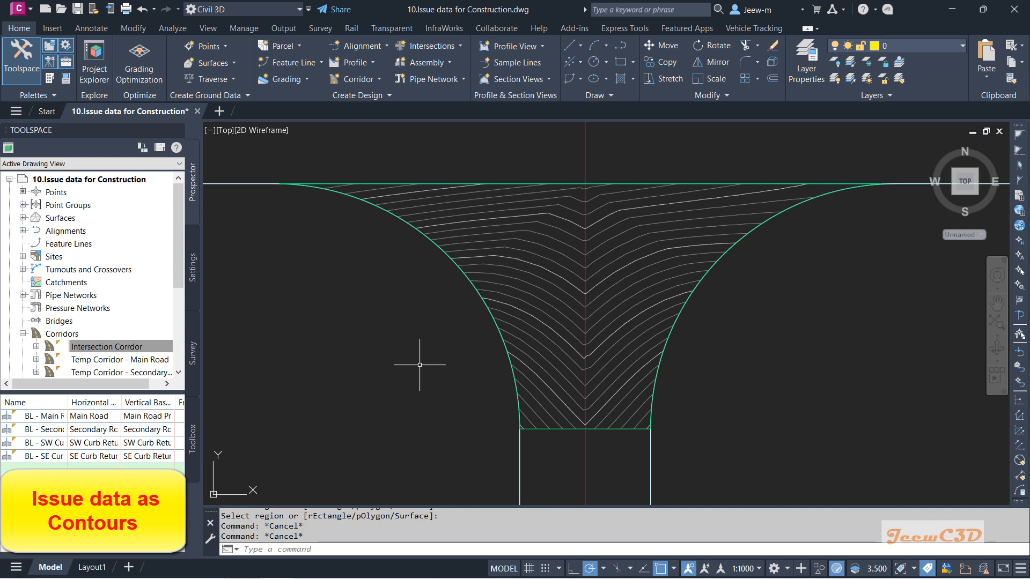
{"action": "mouse_move", "coordinate": [419, 365]}
Step: Select the corridor top surface and open Add Surface Labels with the Contour - Single label type
{"action": "left_click", "coordinate": [541, 279]}
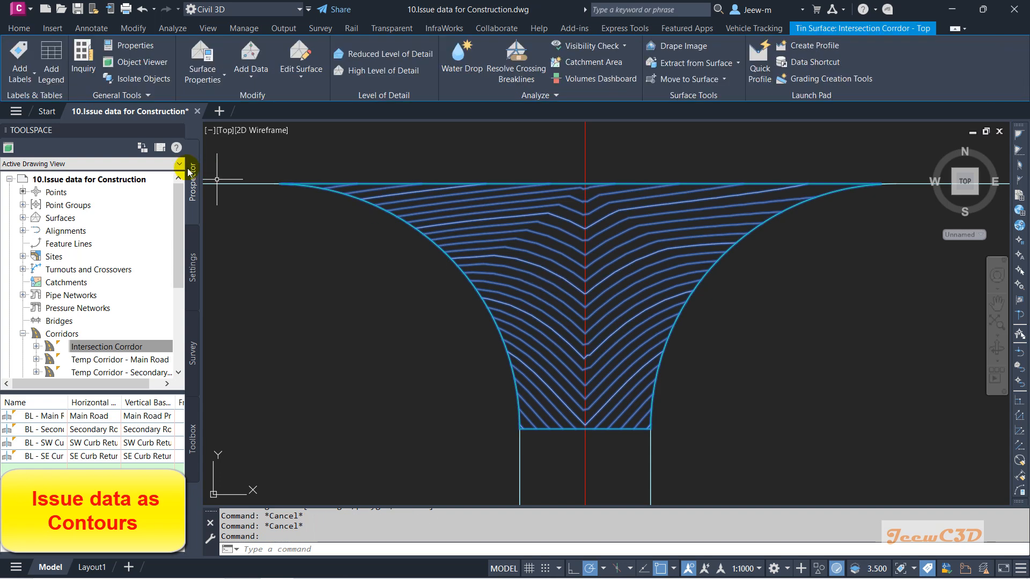
{"action": "left_click", "coordinate": [21, 80]}
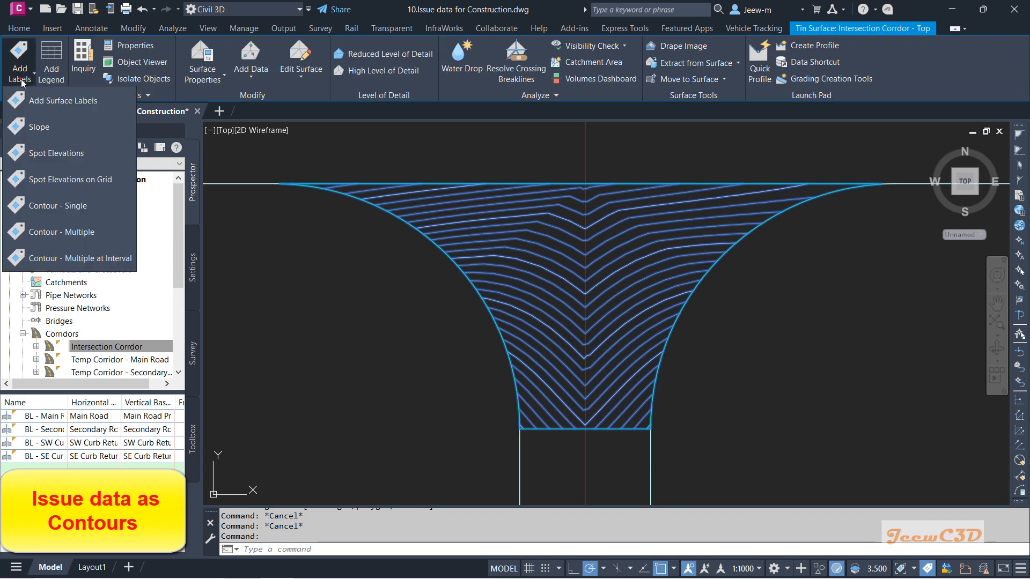
{"action": "left_click", "coordinate": [65, 103]}
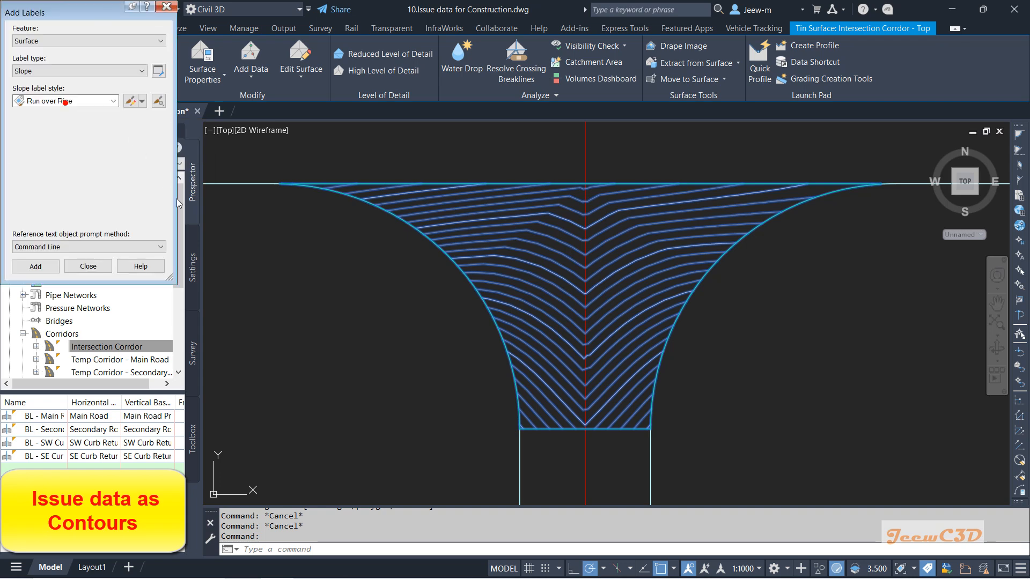
{"action": "left_click_drag", "start_coordinate": [40, 12], "coordinate": [198, 150]}
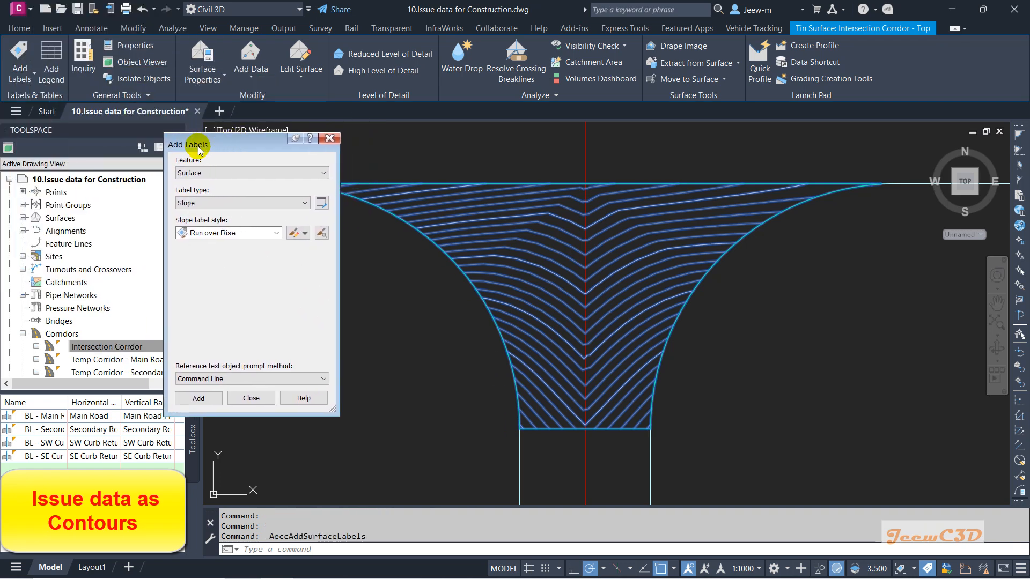
{"action": "left_click", "coordinate": [218, 203]}
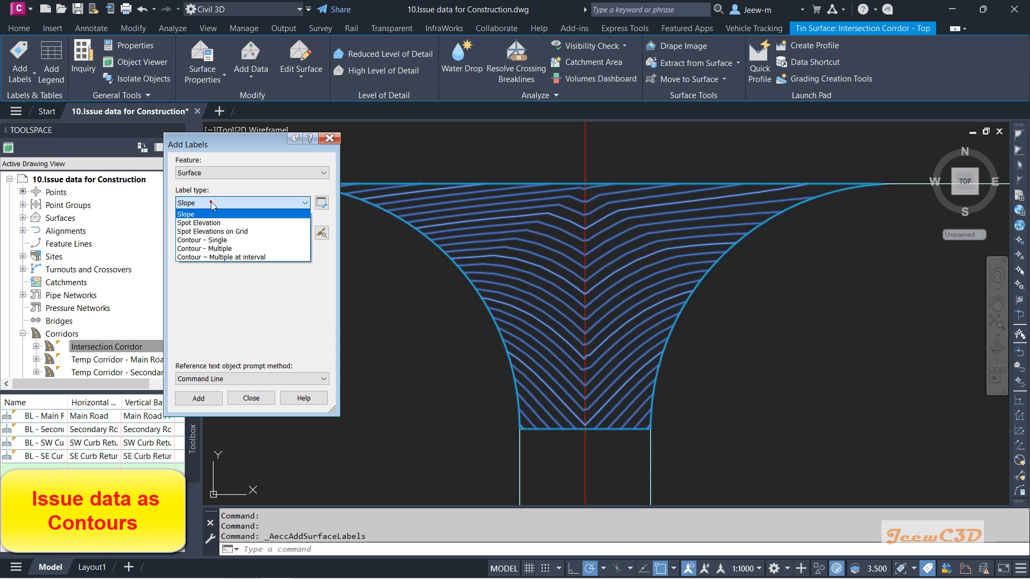
{"action": "left_click", "coordinate": [225, 240]}
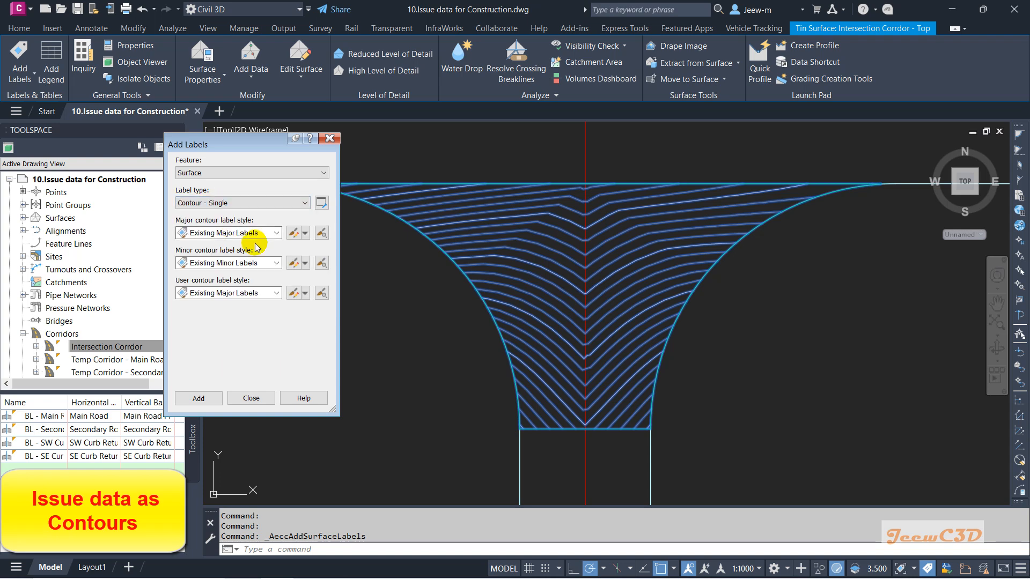
Step: Set the minor and user contour label styles to none and the major contour label style to Proposed Major Labels
{"action": "left_click", "coordinate": [227, 263]}
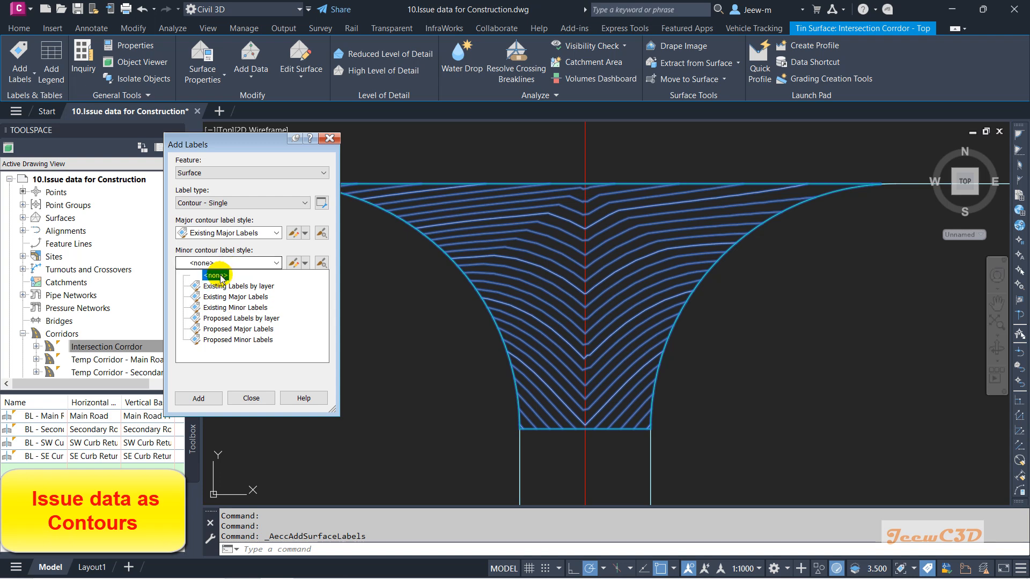
{"action": "left_click", "coordinate": [216, 276]}
{"action": "left_click", "coordinate": [240, 294]}
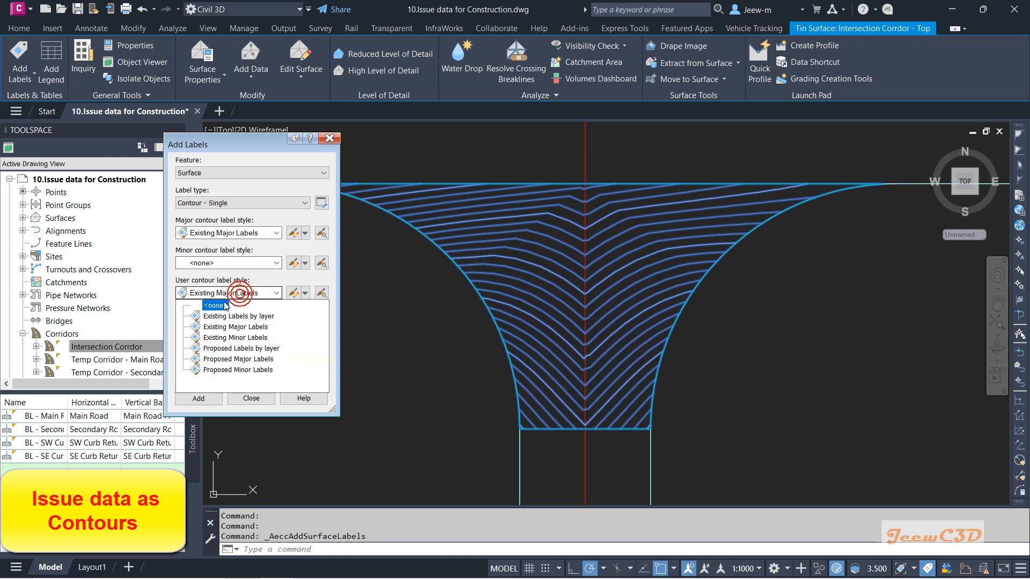
{"action": "left_click", "coordinate": [215, 305]}
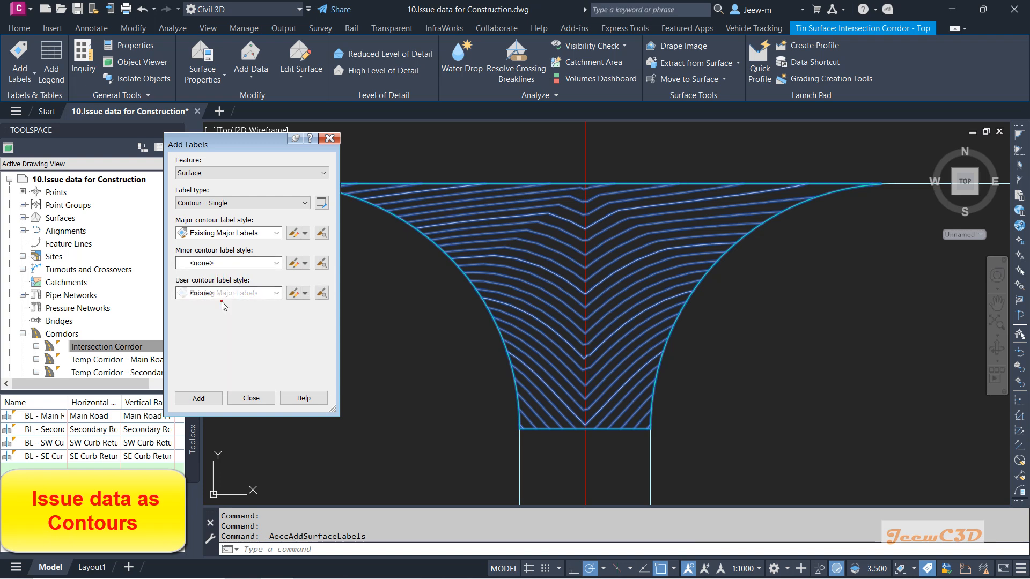
{"action": "left_click", "coordinate": [232, 234]}
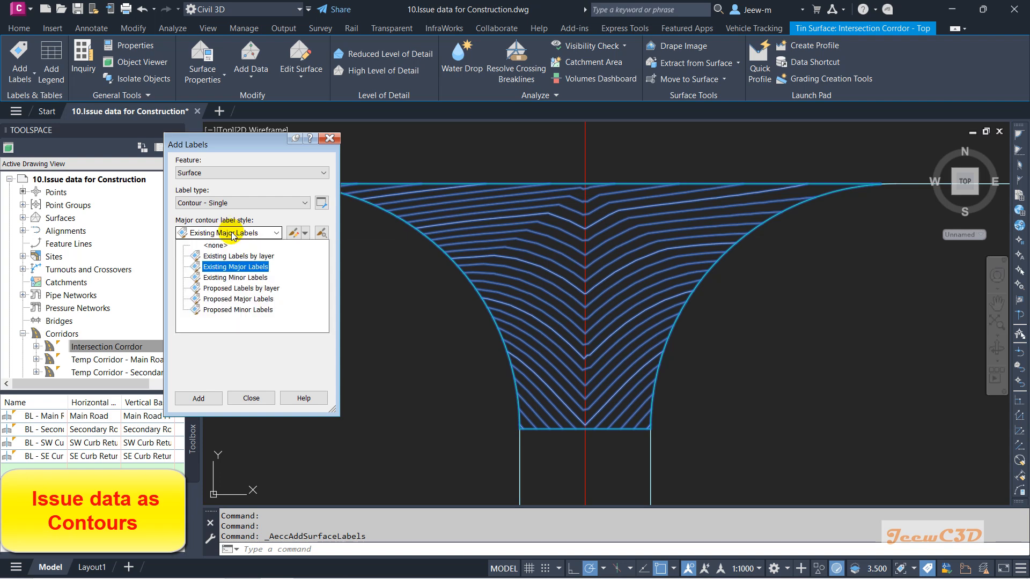
{"action": "left_click", "coordinate": [219, 289]}
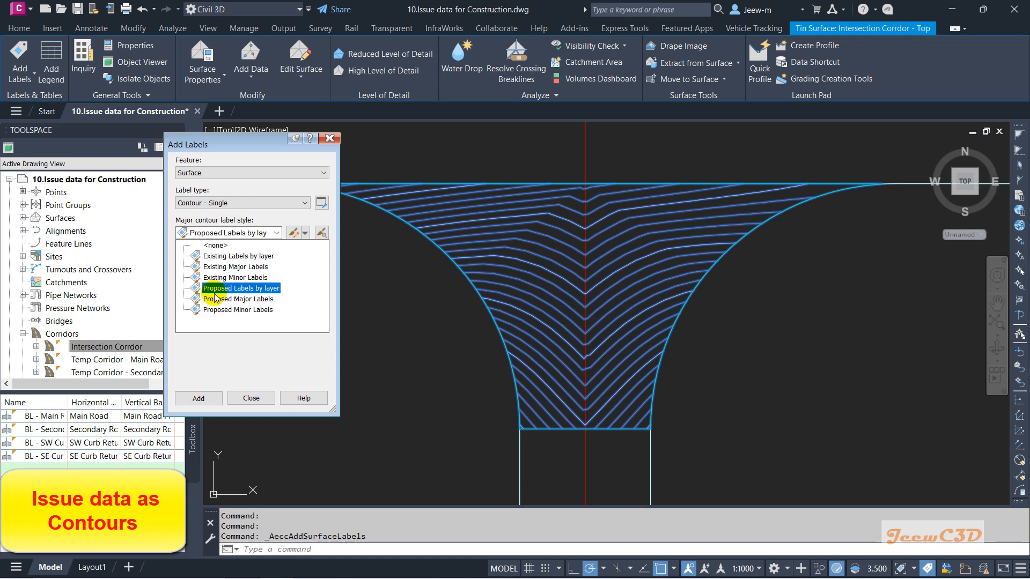
{"action": "double_click", "coordinate": [215, 298]}
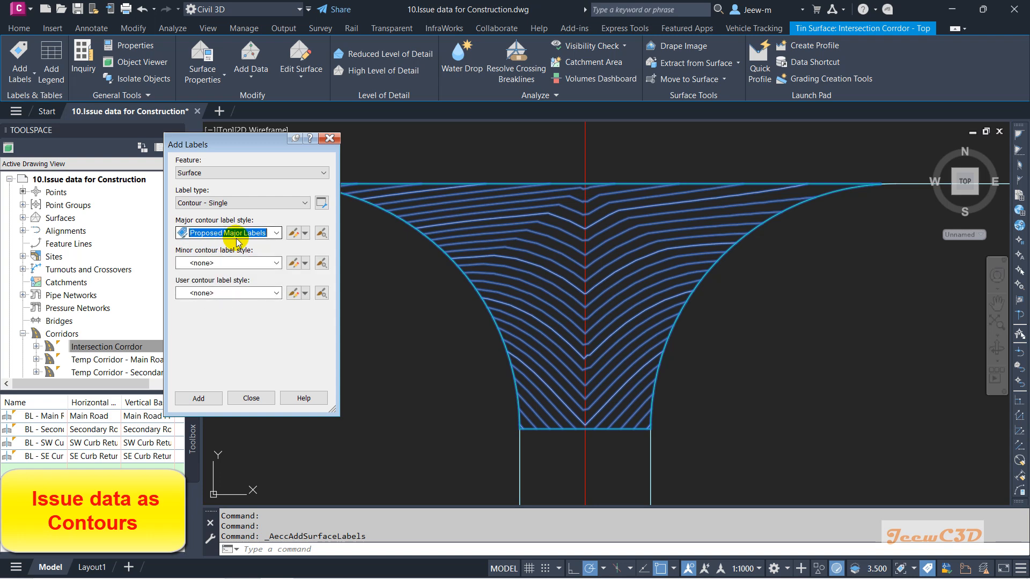
Step: Add a single contour label on a contour in the lower part of the intersection corridor
{"action": "left_click", "coordinate": [204, 398]}
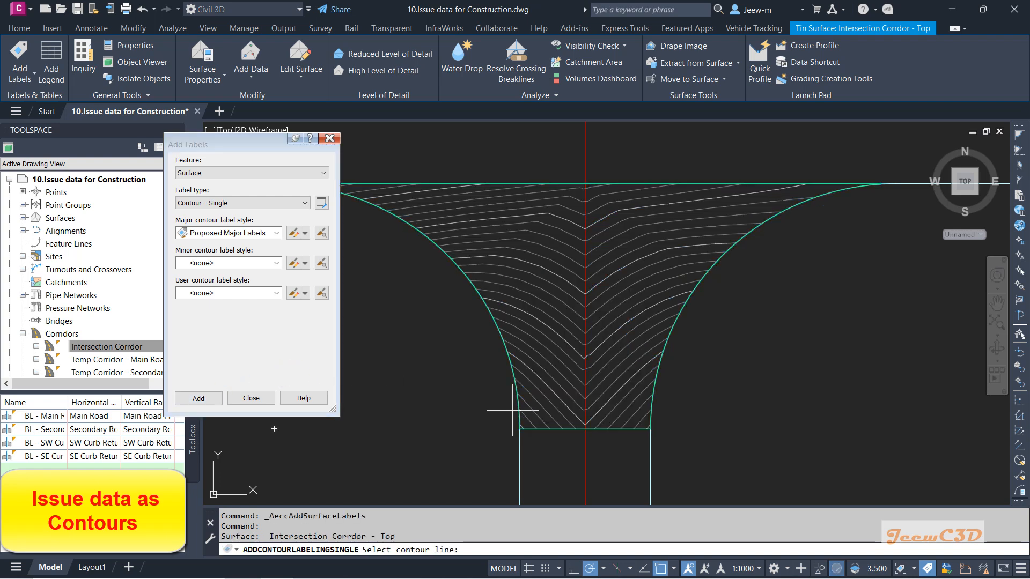
{"action": "scroll", "coordinate": [552, 390], "scroll_direction": "up", "scroll_amount": 4}
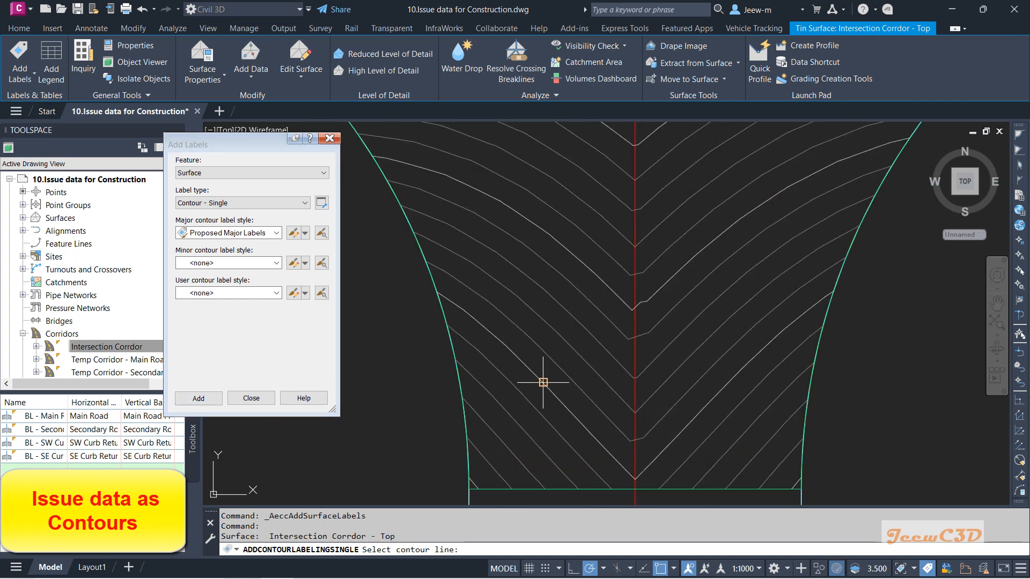
{"action": "left_click", "coordinate": [525, 364]}
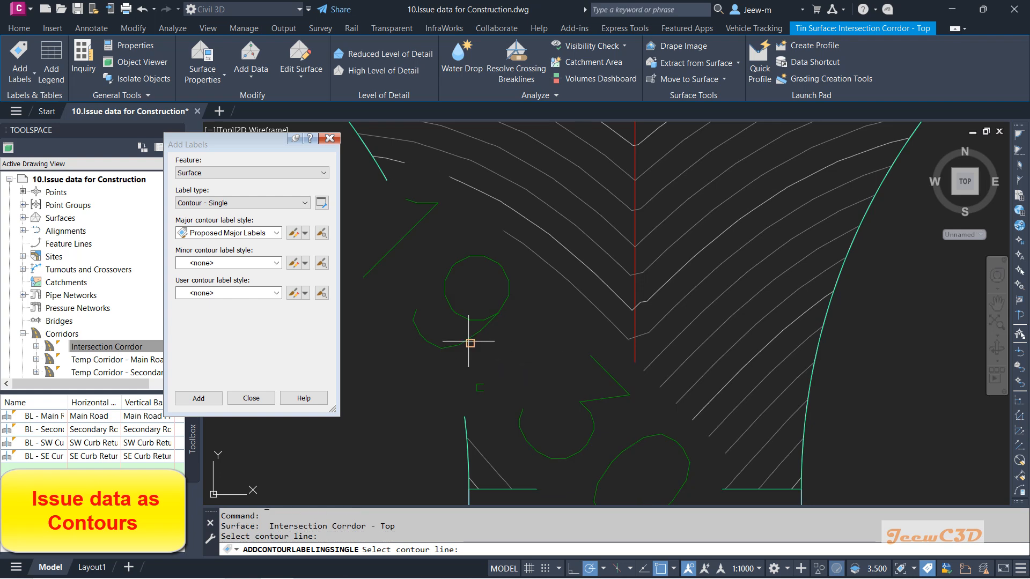
{"action": "left_click", "coordinate": [544, 361]}
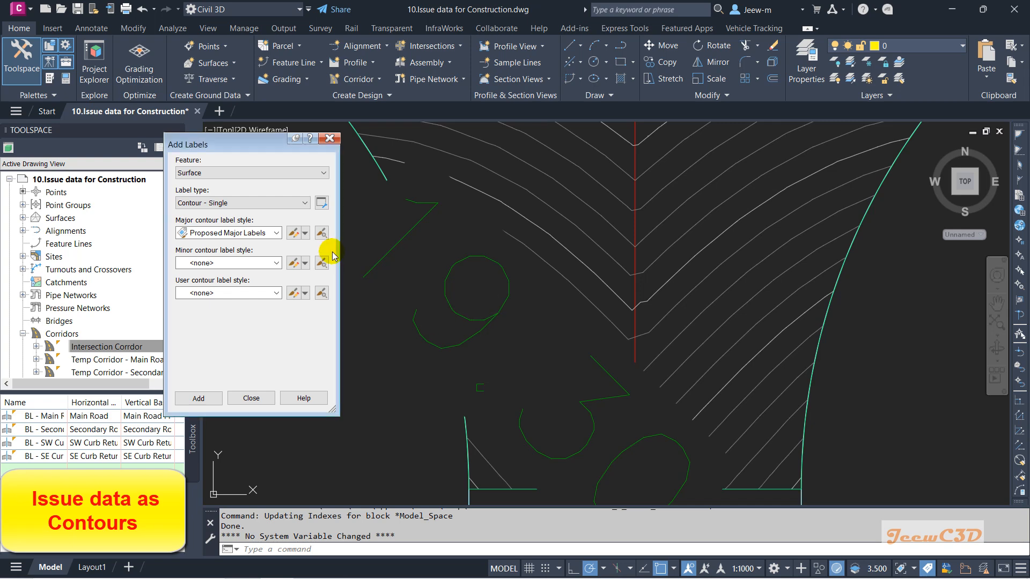
Step: Edit the Proposed Major Labels style to set the surface elevation text height to 1.5 mm
{"action": "left_click", "coordinate": [305, 233]}
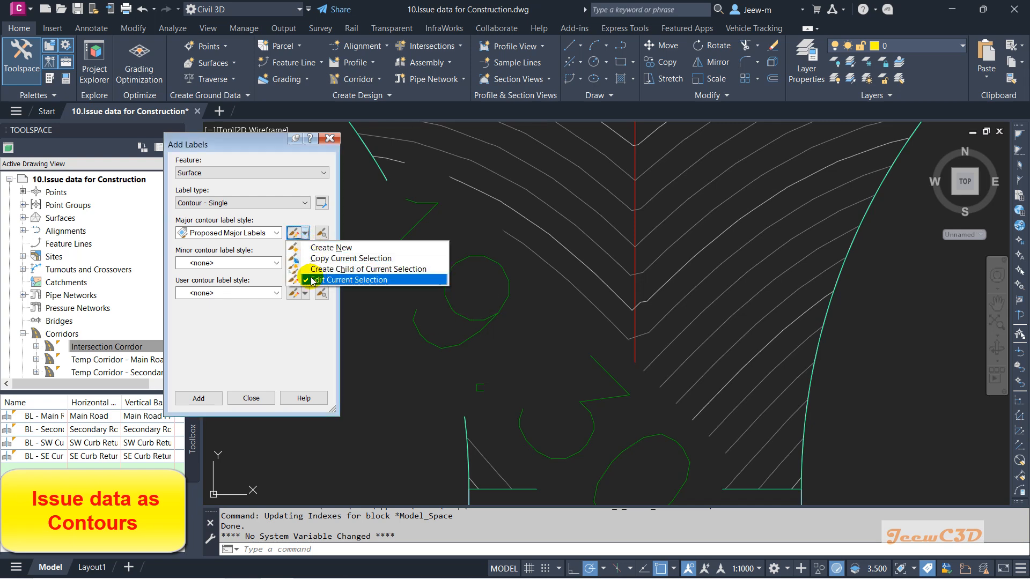
{"action": "left_click", "coordinate": [333, 279]}
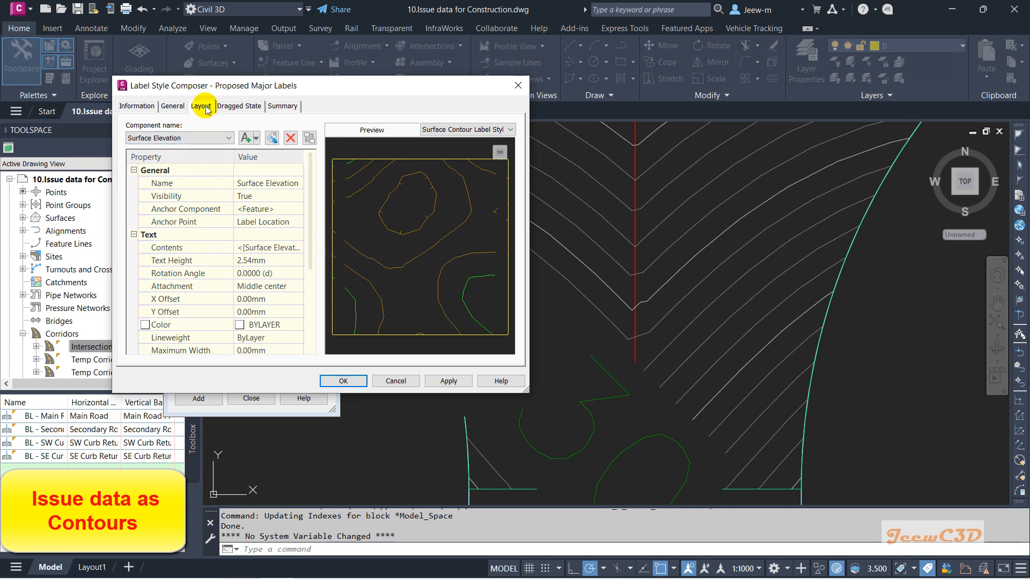
{"action": "left_click", "coordinate": [255, 261]}
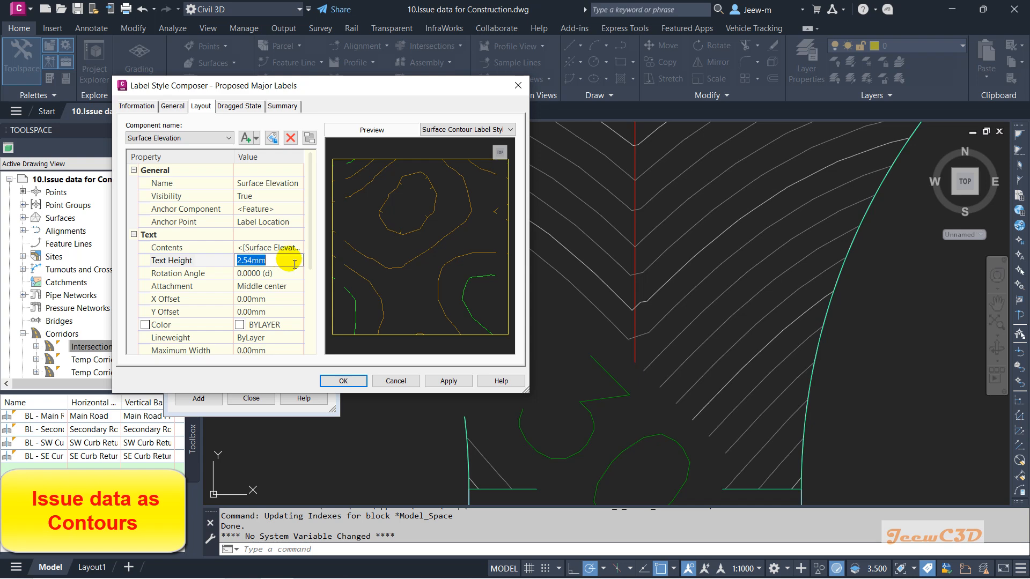
{"action": "type", "text": "1.5"}
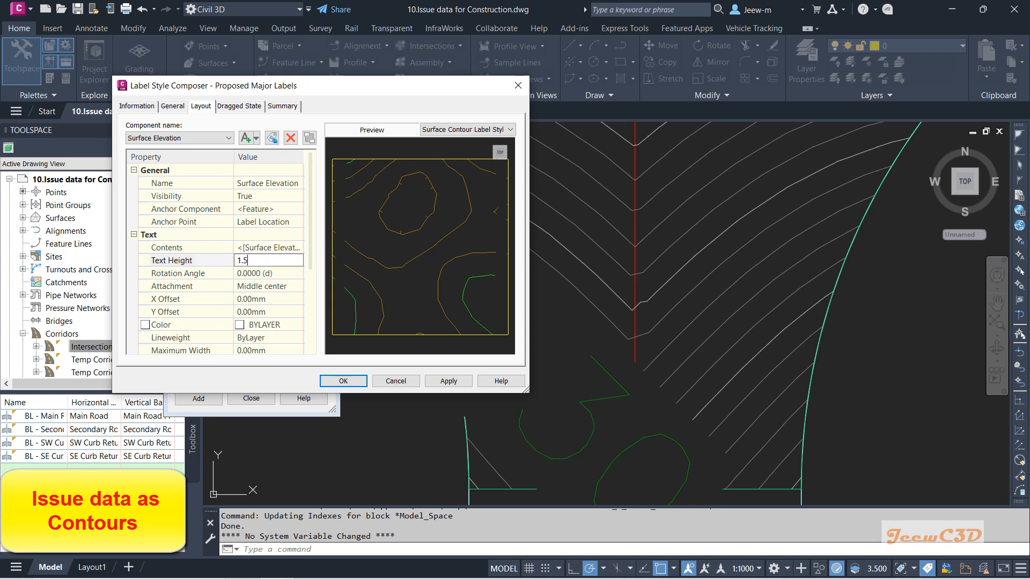
{"action": "key", "text": "Return"}
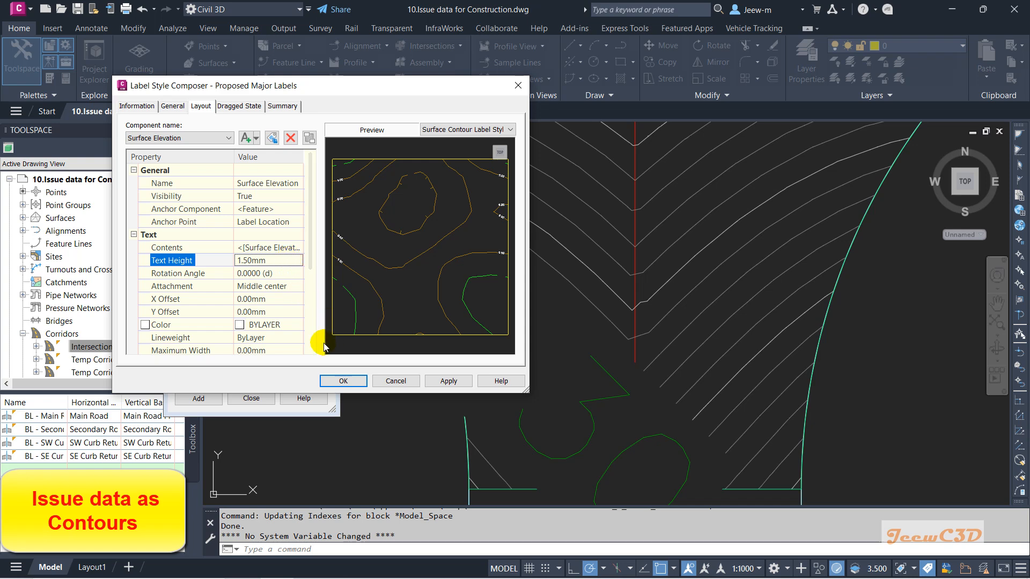
{"action": "left_click", "coordinate": [343, 381]}
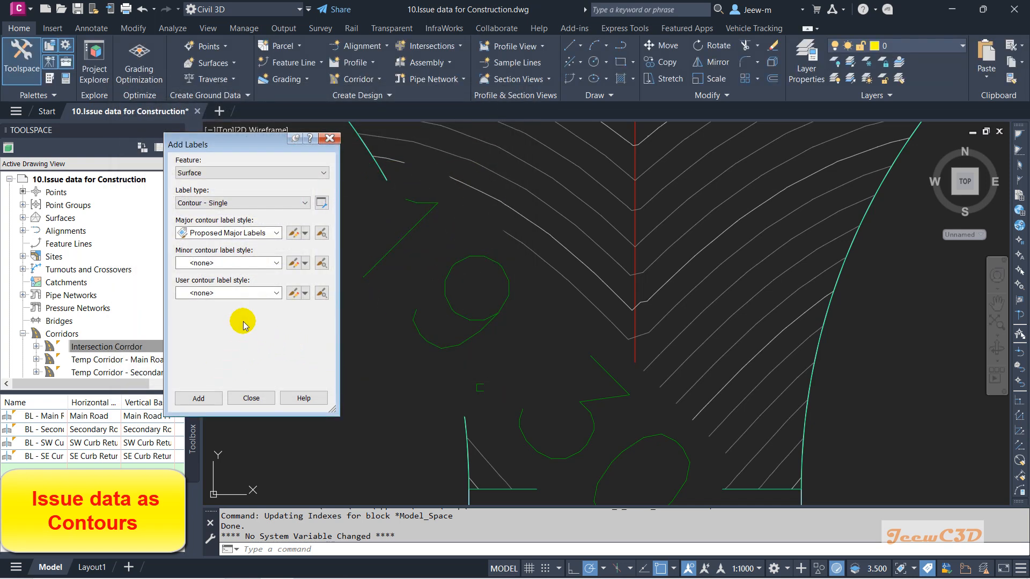
Step: Set the drawing annotation scale to 1:250
{"action": "scroll", "coordinate": [478, 375], "scroll_direction": "down", "scroll_amount": 4}
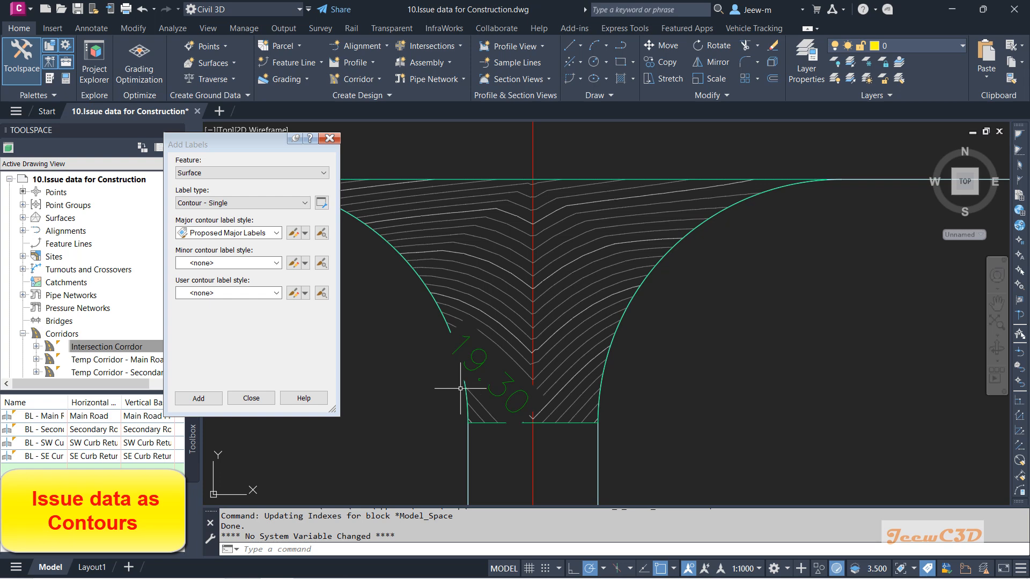
{"action": "middle_click_drag", "start_coordinate": [445, 382], "coordinate": [485, 320]}
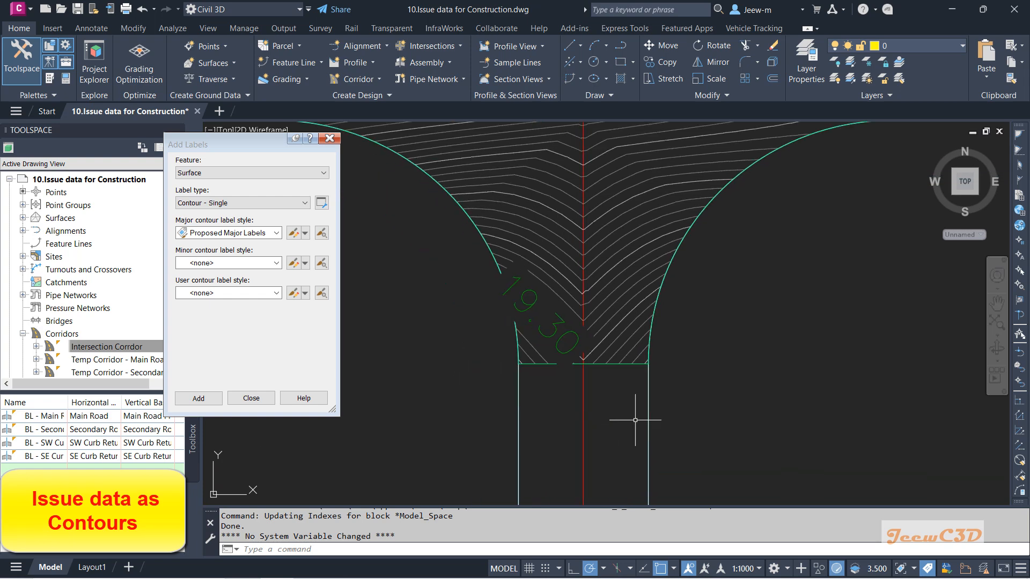
{"action": "left_click", "coordinate": [743, 569]}
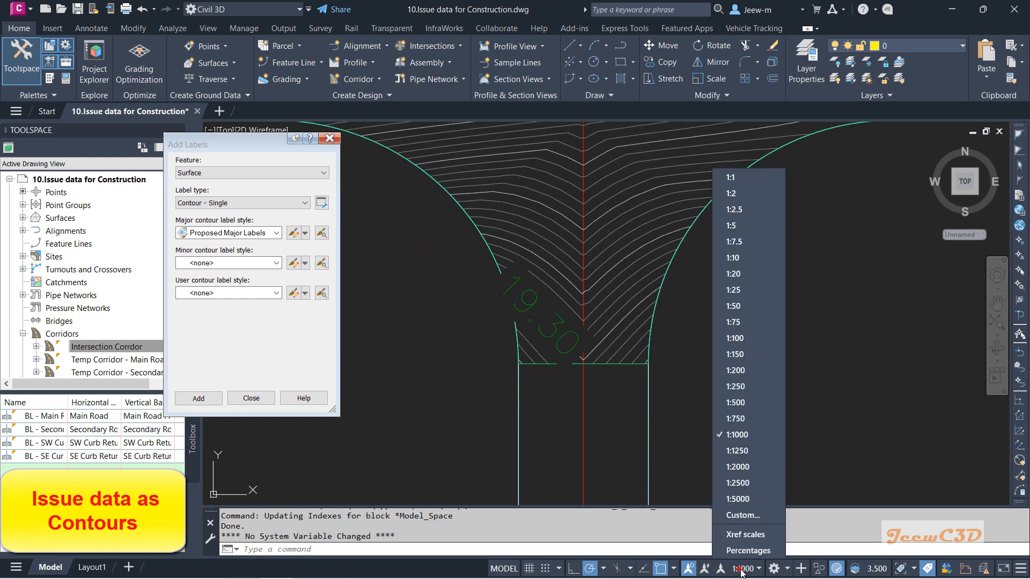
{"action": "left_click", "coordinate": [747, 387]}
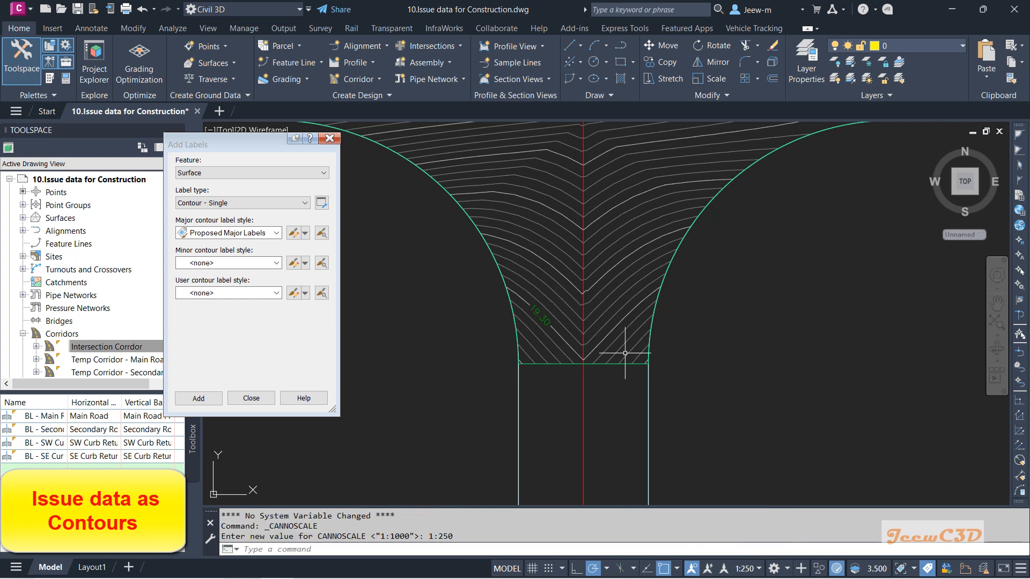
{"action": "scroll", "coordinate": [544, 331], "scroll_direction": "up", "scroll_amount": 4}
{"action": "middle_click_drag", "start_coordinate": [438, 329], "coordinate": [441, 334]}
{"action": "scroll", "coordinate": [537, 359], "scroll_direction": "down", "scroll_amount": 4}
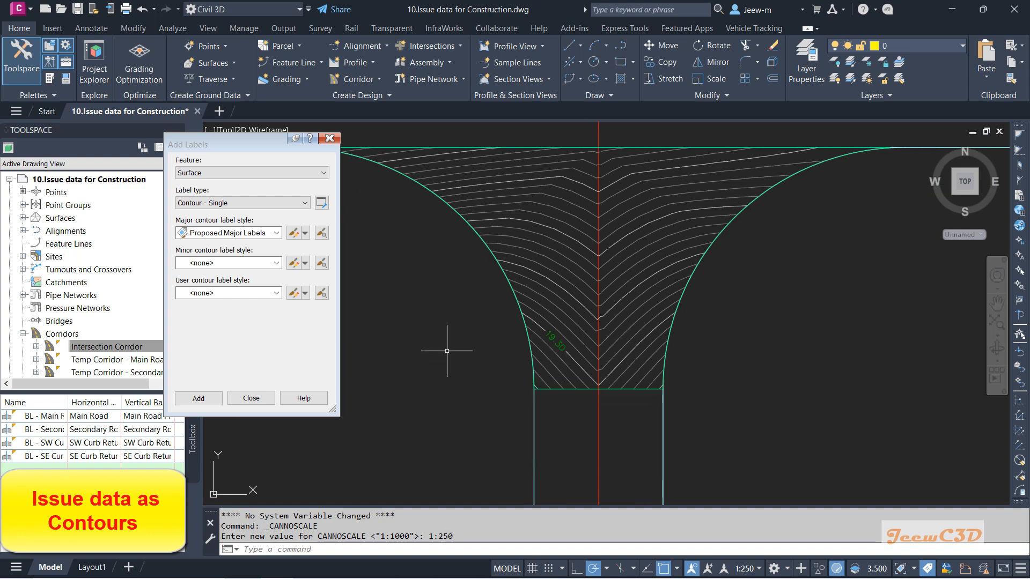
Step: Restart single contour labelling on the Intersection Corridor - Top surface and label the next contour up
{"action": "left_click", "coordinate": [207, 399]}
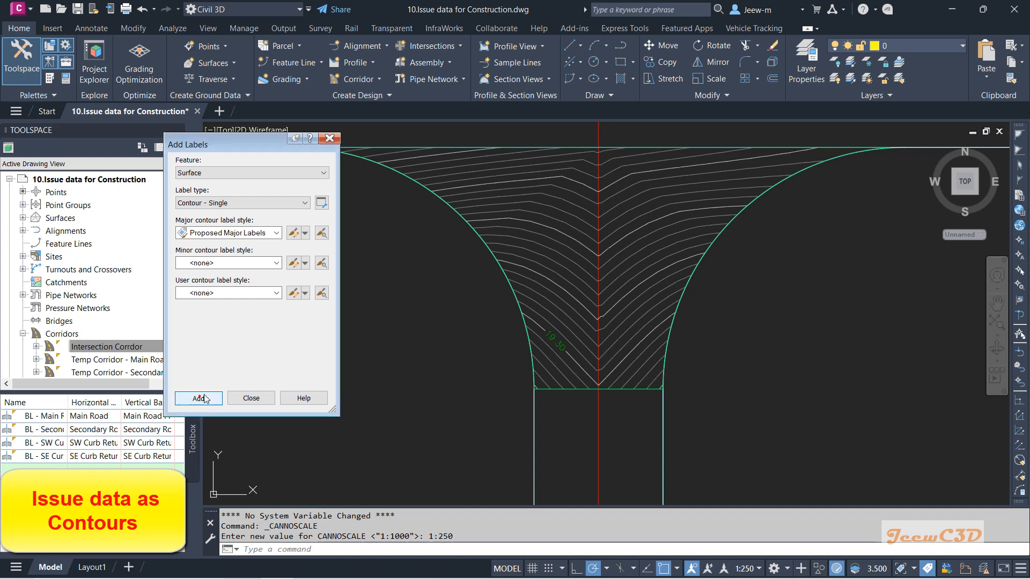
{"action": "scroll", "coordinate": [572, 291], "scroll_direction": "up", "scroll_amount": 5}
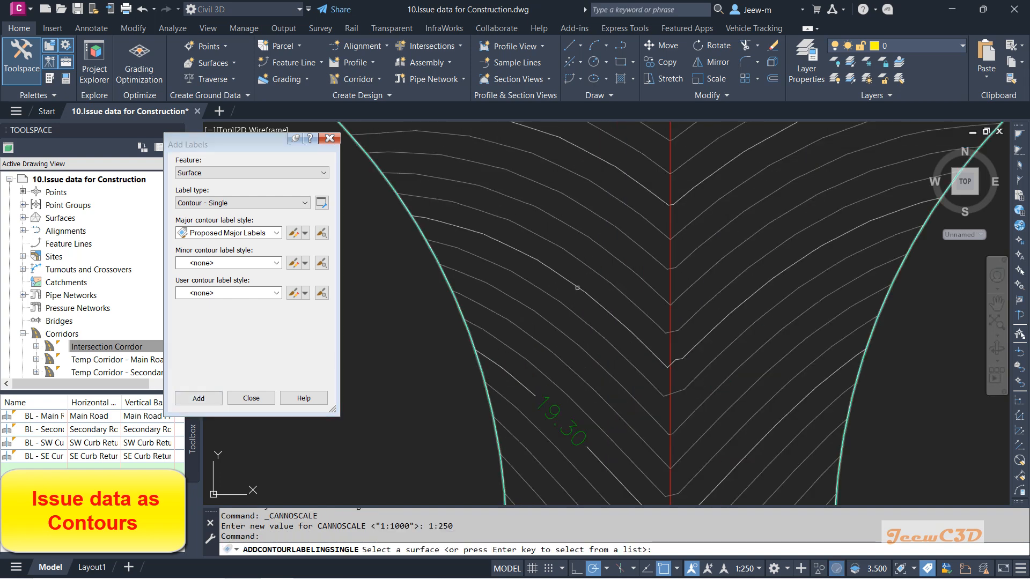
{"action": "left_click", "coordinate": [576, 287]}
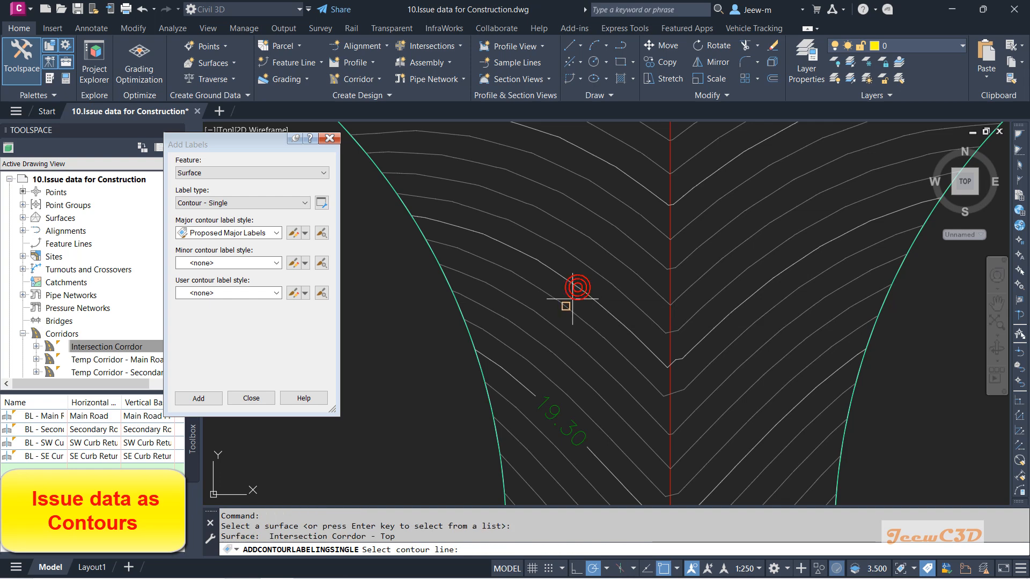
{"action": "left_click", "coordinate": [564, 278]}
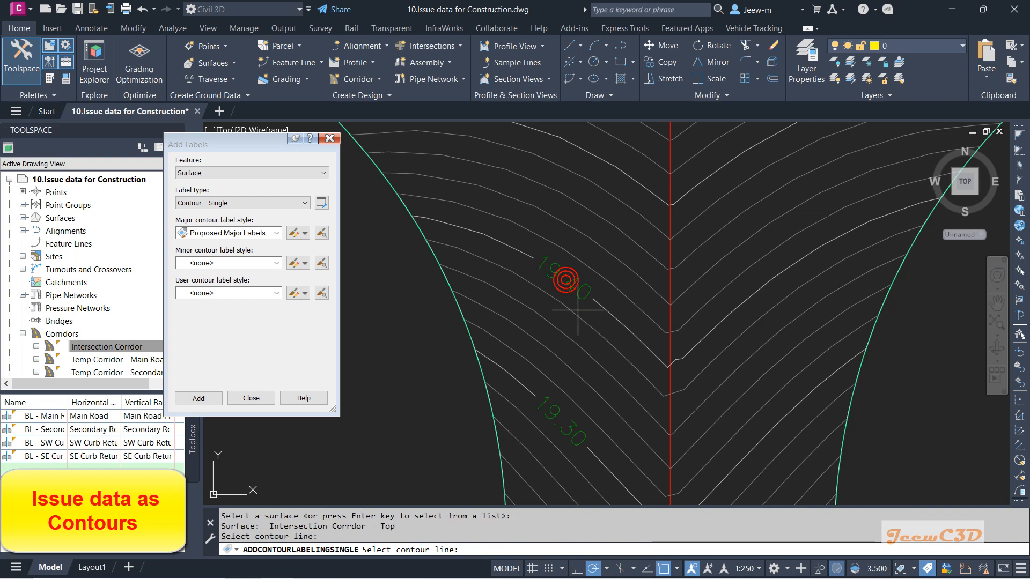
{"action": "scroll", "coordinate": [585, 284], "scroll_direction": "down", "scroll_amount": 2}
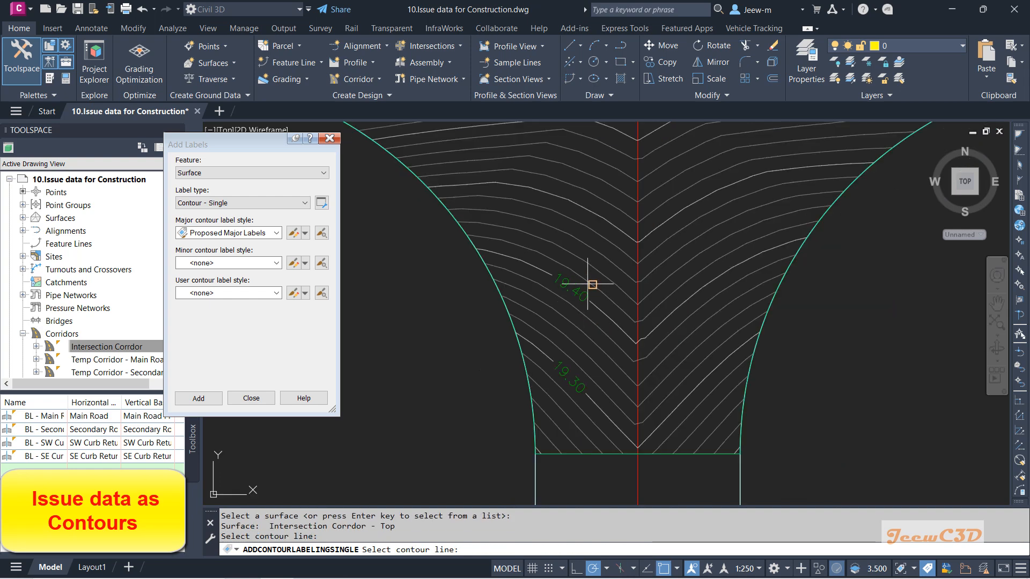
Step: Label the next two contours up on the left side of the intersection corridor surface
{"action": "left_click", "coordinate": [583, 206]}
{"action": "middle_click_drag", "start_coordinate": [577, 204], "coordinate": [639, 352]}
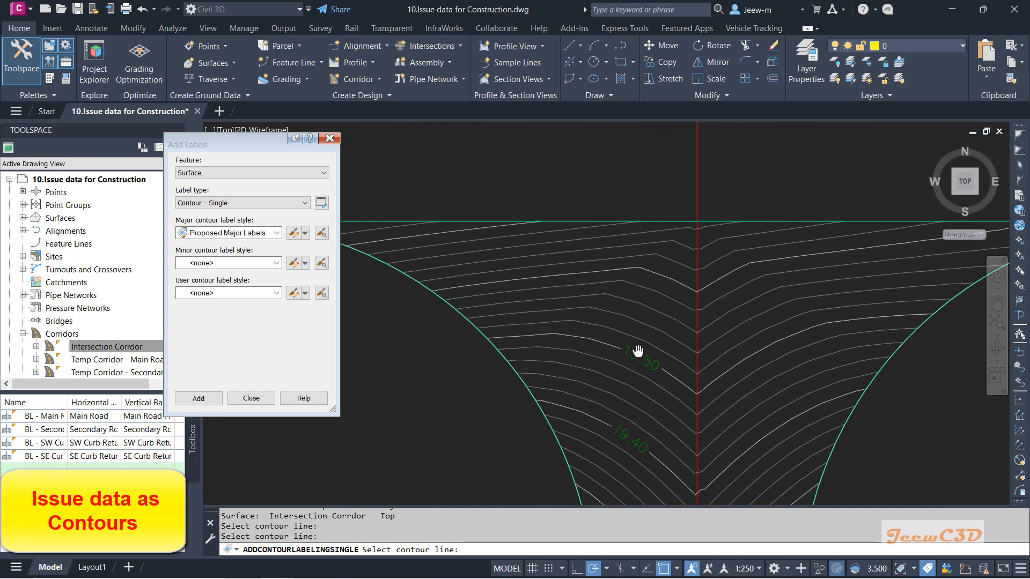
{"action": "left_click", "coordinate": [646, 272]}
{"action": "mouse_move", "coordinate": [524, 249]}
{"action": "middle_mouse_down"}
{"action": "mouse_move", "coordinate": [657, 320]}
{"action": "mouse_move", "coordinate": [593, 277]}
{"action": "middle_mouse_up"}
{"action": "scroll", "coordinate": [666, 326], "scroll_direction": "down", "scroll_amount": 5}
{"action": "scroll", "coordinate": [658, 370], "scroll_direction": "up", "scroll_amount": 5}
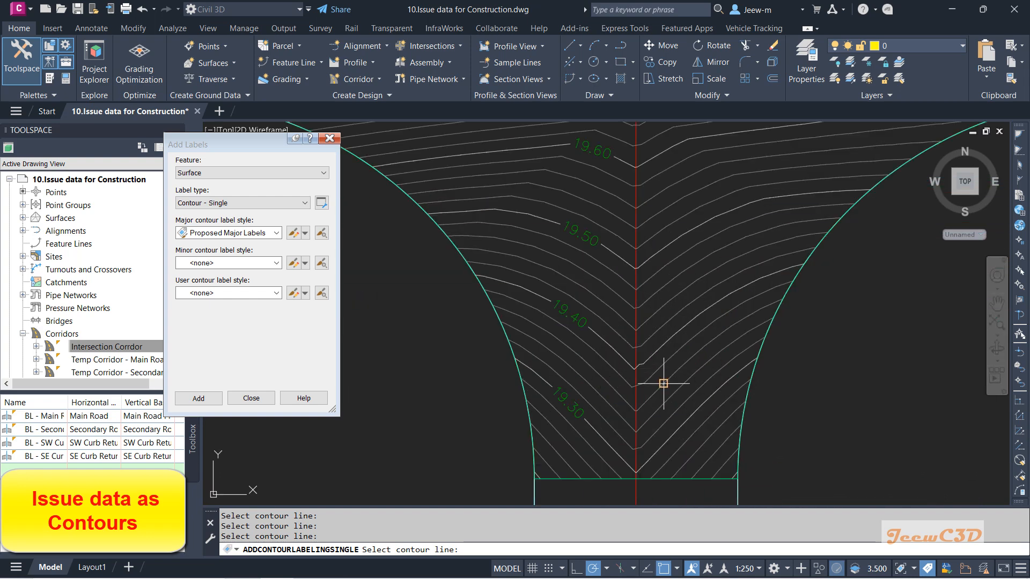
Step: Turn off object snap and label contours on the right side of the intersection corridor surface
{"action": "left_click", "coordinate": [697, 410]}
{"action": "scroll", "coordinate": [727, 467], "scroll_direction": "up", "scroll_amount": 5}
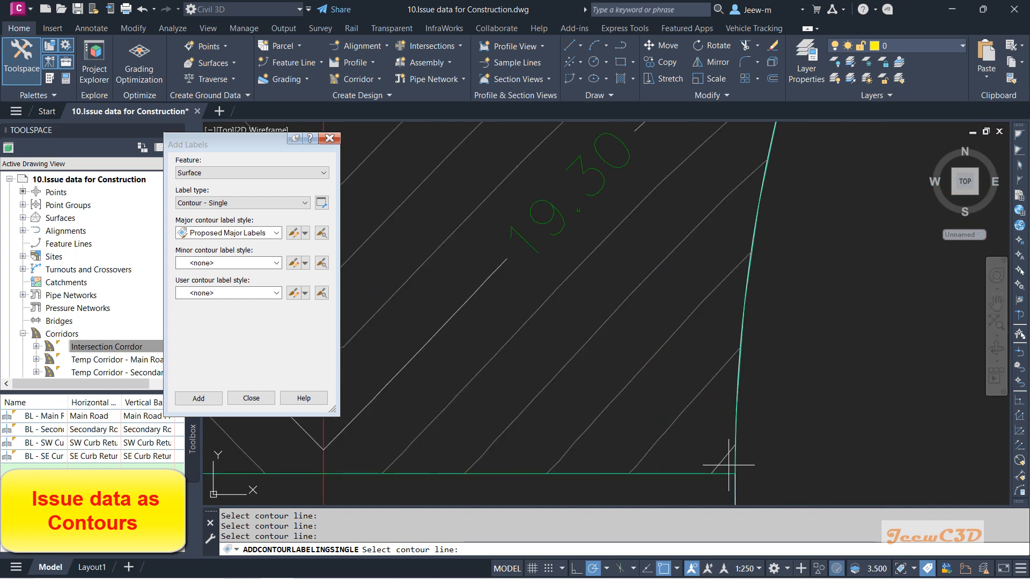
{"action": "scroll", "coordinate": [721, 462], "scroll_direction": "up", "scroll_amount": 3}
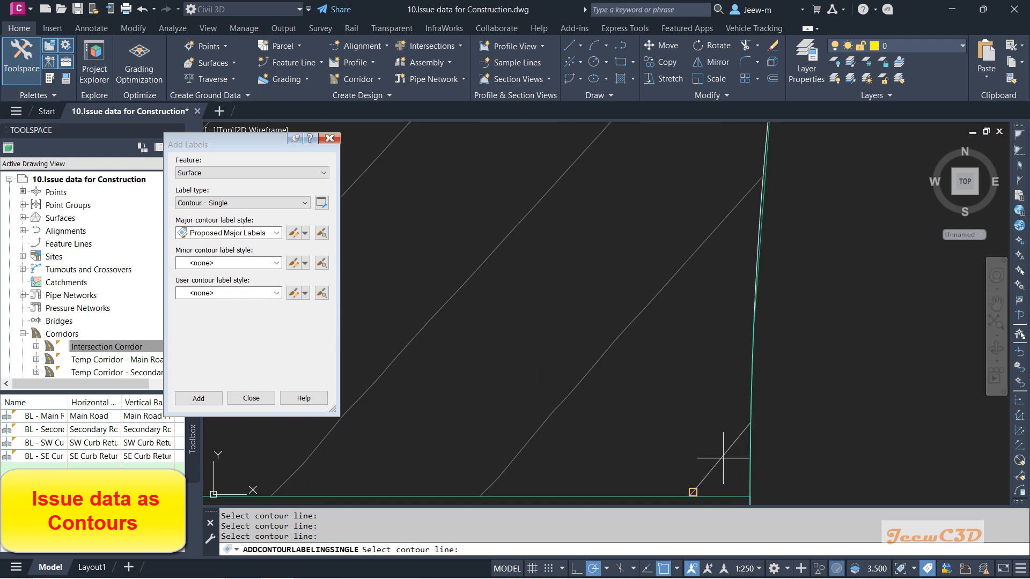
{"action": "left_click", "coordinate": [664, 570]}
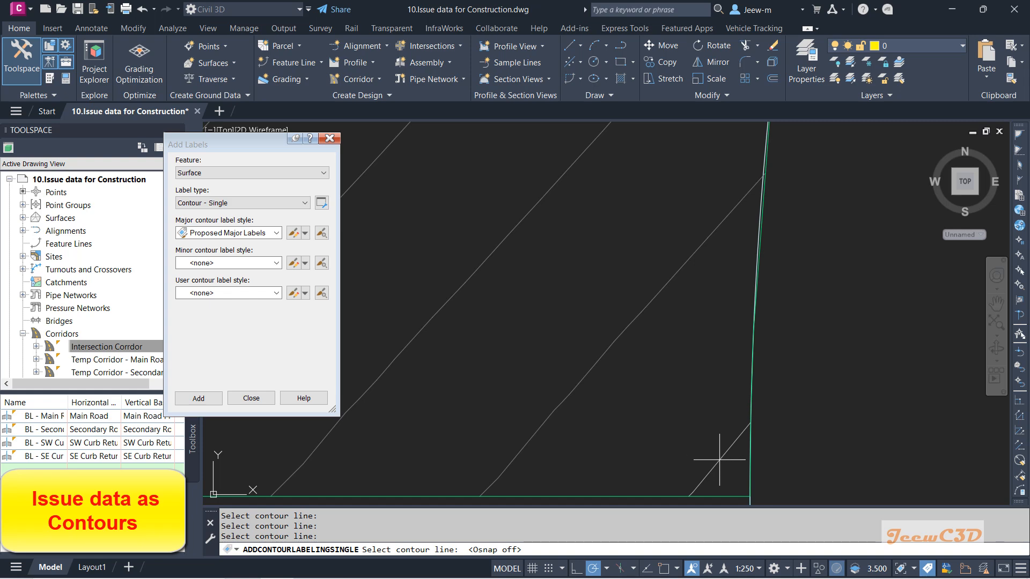
{"action": "scroll", "coordinate": [686, 421], "scroll_direction": "down", "scroll_amount": 3}
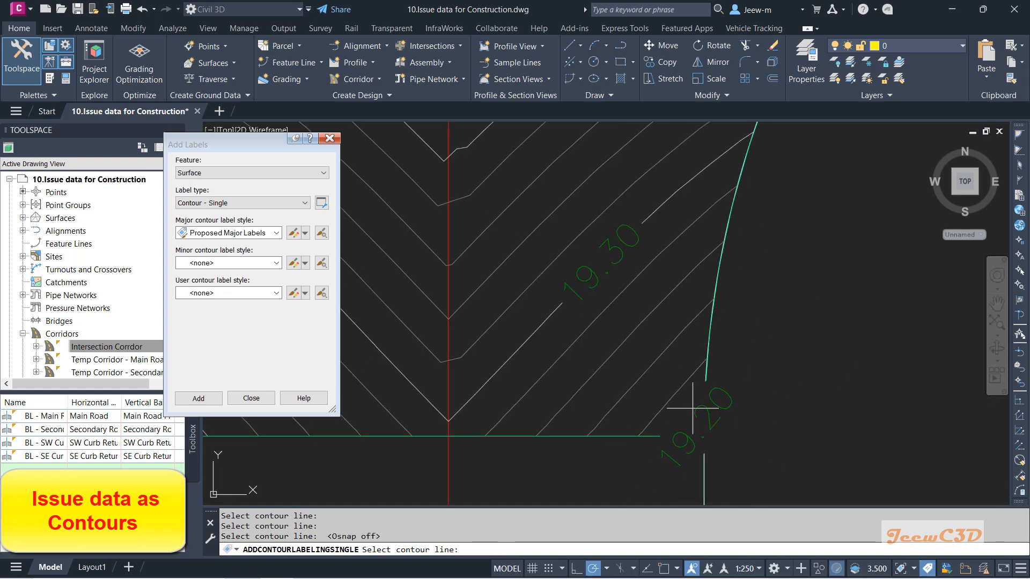
{"action": "middle_click_drag", "start_coordinate": [646, 325], "coordinate": [662, 435]}
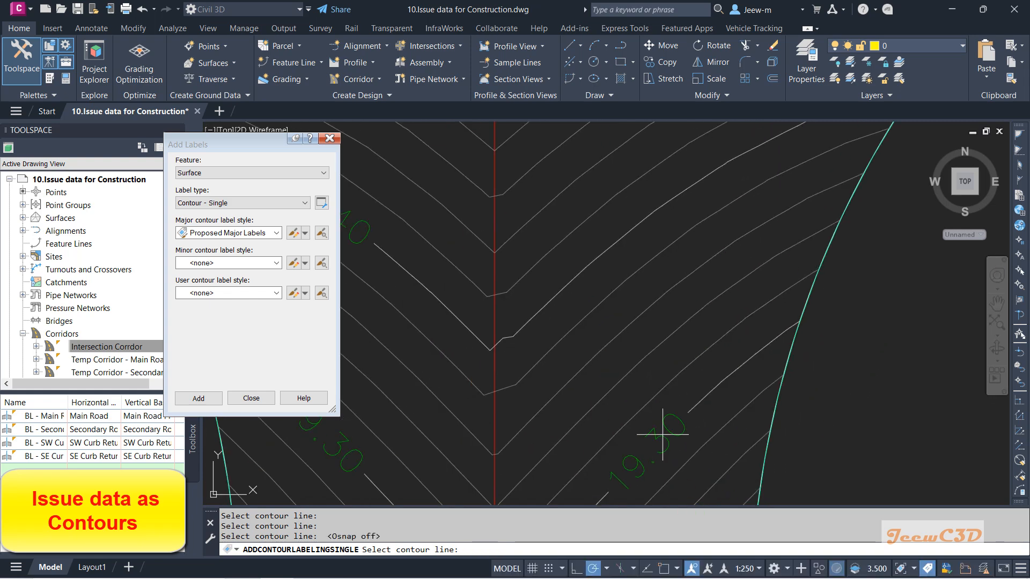
{"action": "left_click", "coordinate": [630, 230]}
{"action": "scroll", "coordinate": [615, 271], "scroll_direction": "down", "scroll_amount": 5}
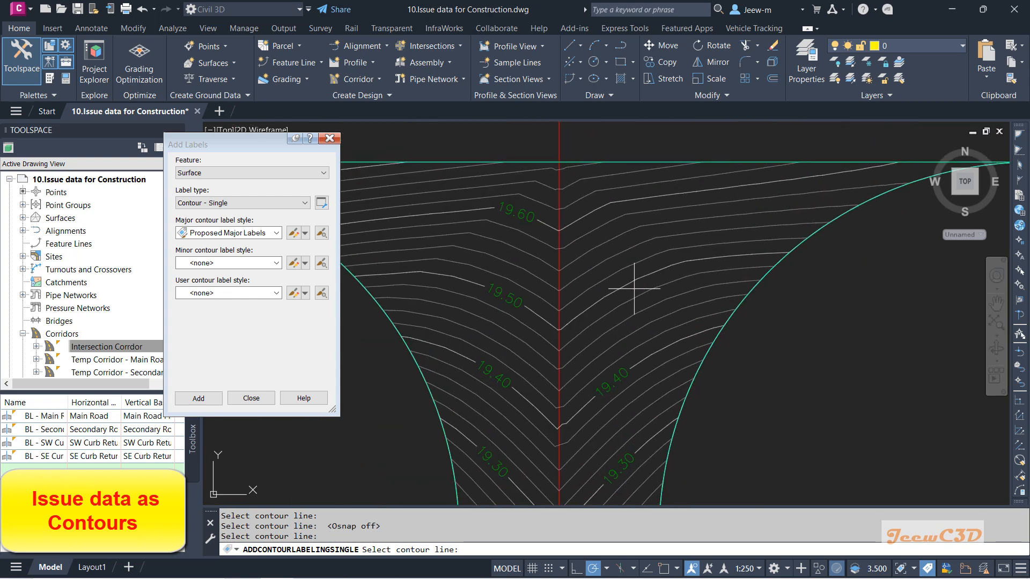
{"action": "middle_click_drag", "start_coordinate": [647, 238], "coordinate": [639, 319]}
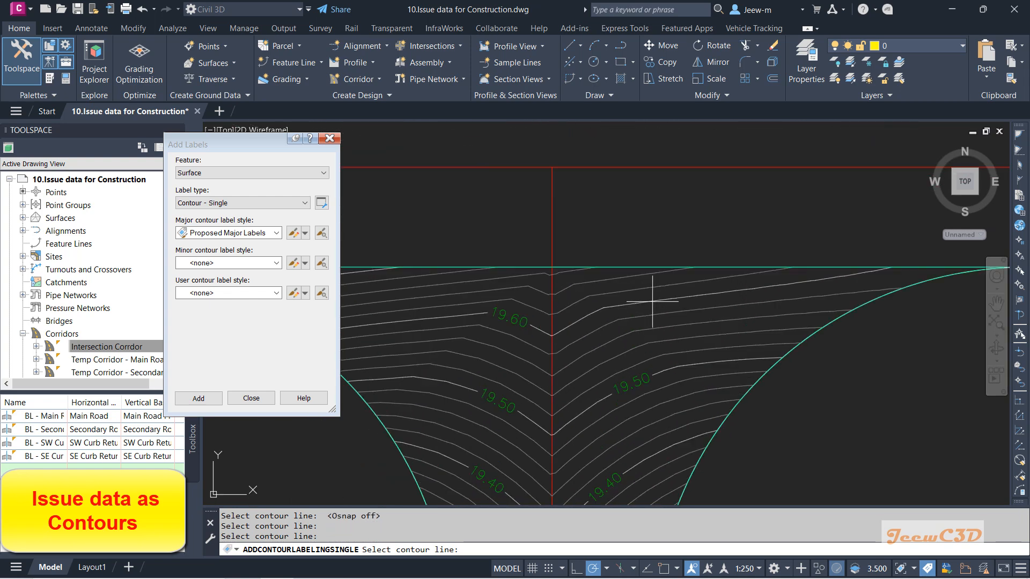
Step: Review the available surface label types and close the Add Labels dialog
{"action": "scroll", "coordinate": [638, 332], "scroll_direction": "down", "scroll_amount": 4}
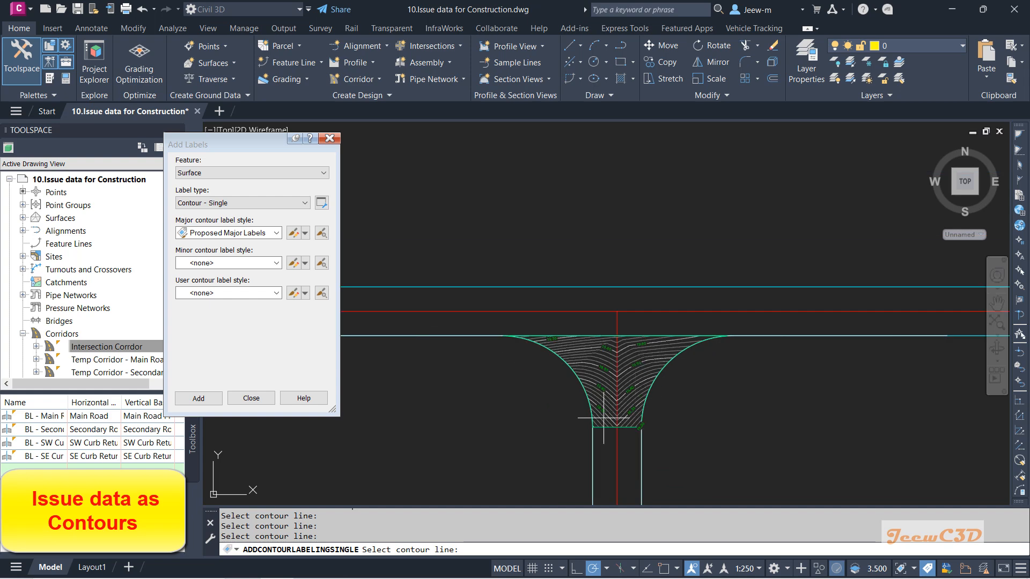
{"action": "scroll", "coordinate": [531, 416], "scroll_direction": "up", "scroll_amount": 2}
{"action": "scroll", "coordinate": [606, 463], "scroll_direction": "up", "scroll_amount": 5}
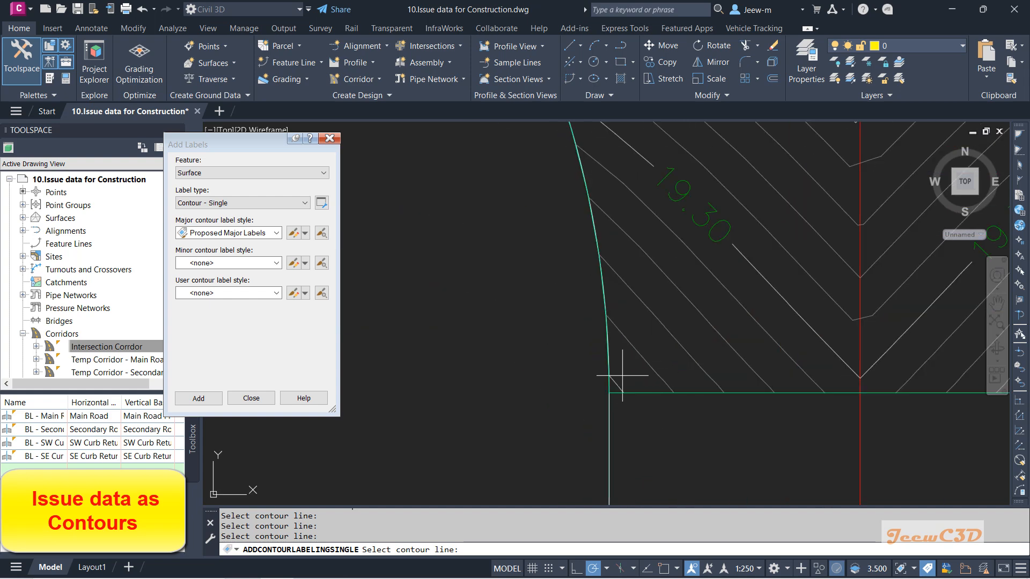
{"action": "scroll", "coordinate": [561, 408], "scroll_direction": "down", "scroll_amount": 5}
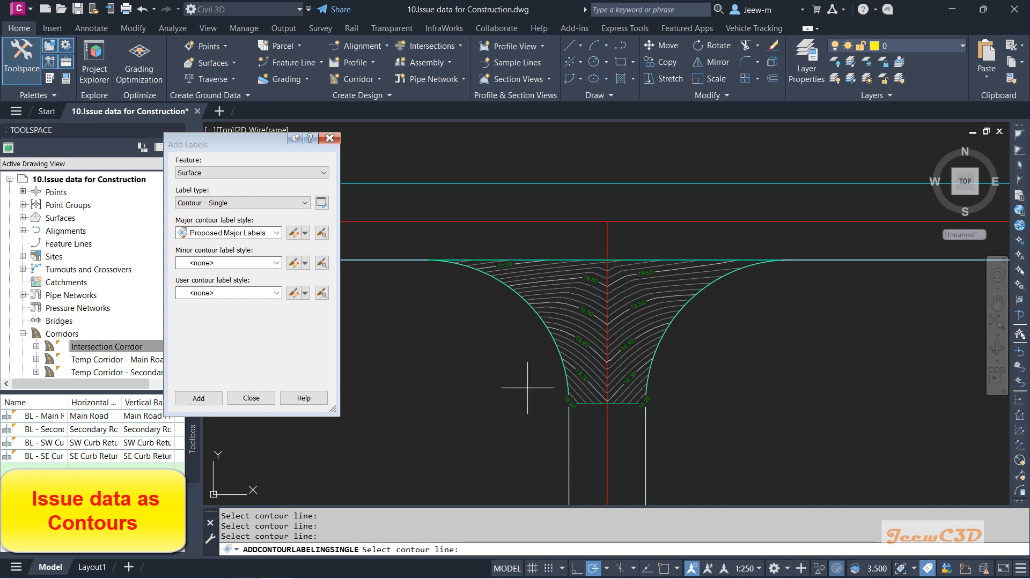
{"action": "left_click", "coordinate": [225, 203]}
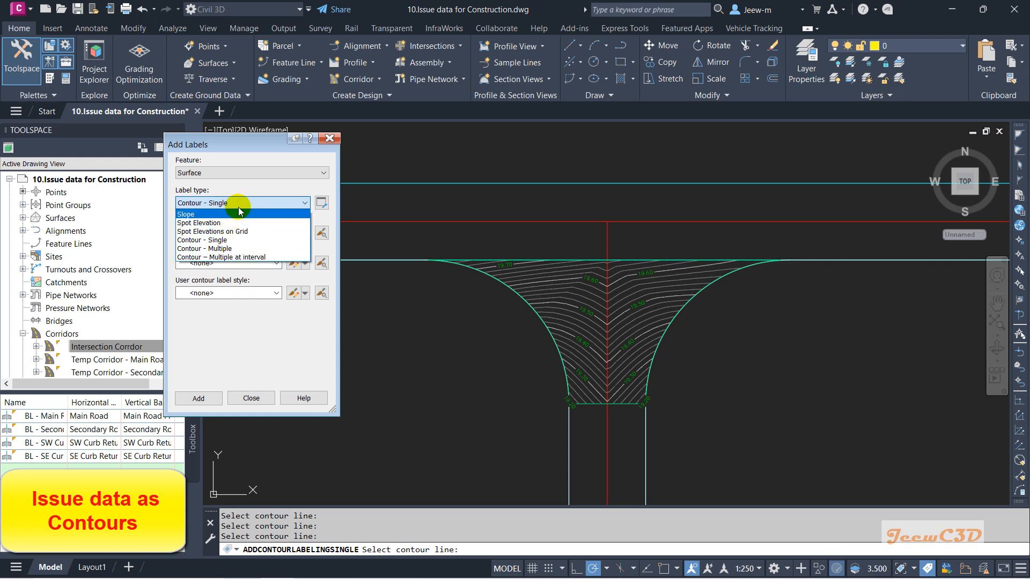
{"action": "left_click", "coordinate": [255, 143]}
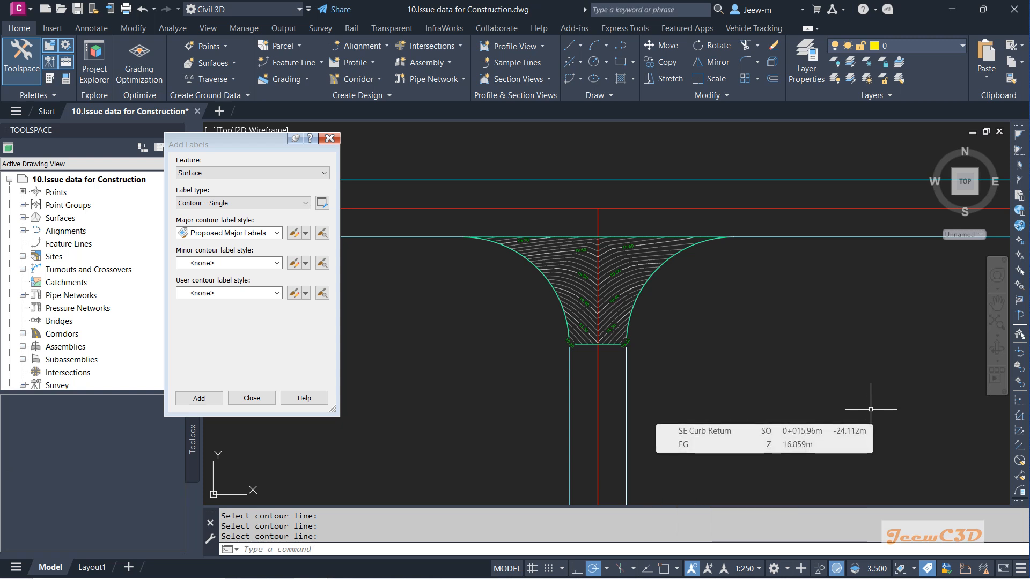
{"action": "left_click", "coordinate": [330, 139]}
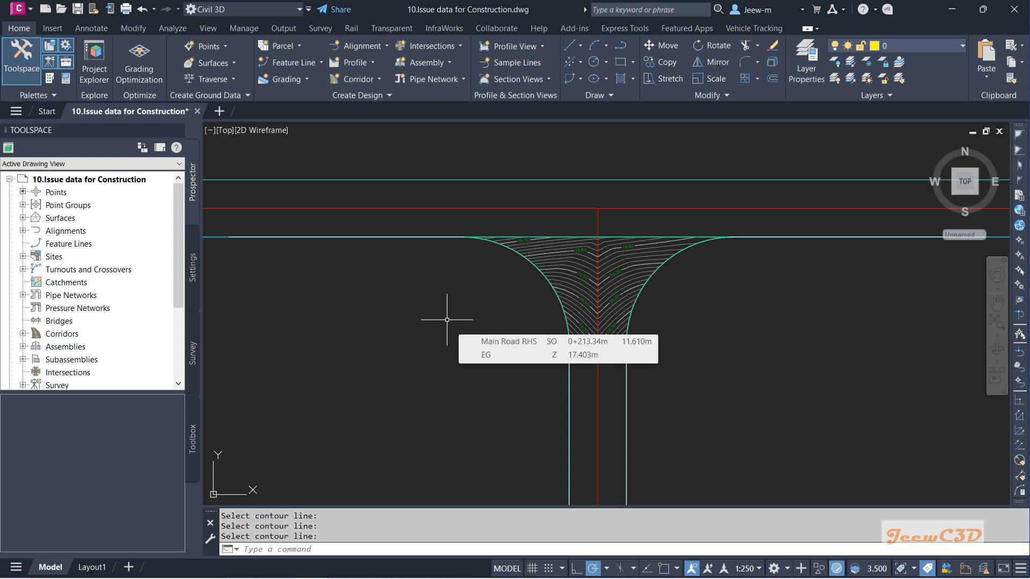
Step: Set the Intersection Corrdor - Top surface's style to _No Display
{"action": "key", "text": "Return"}
{"action": "left_click", "coordinate": [568, 290]}
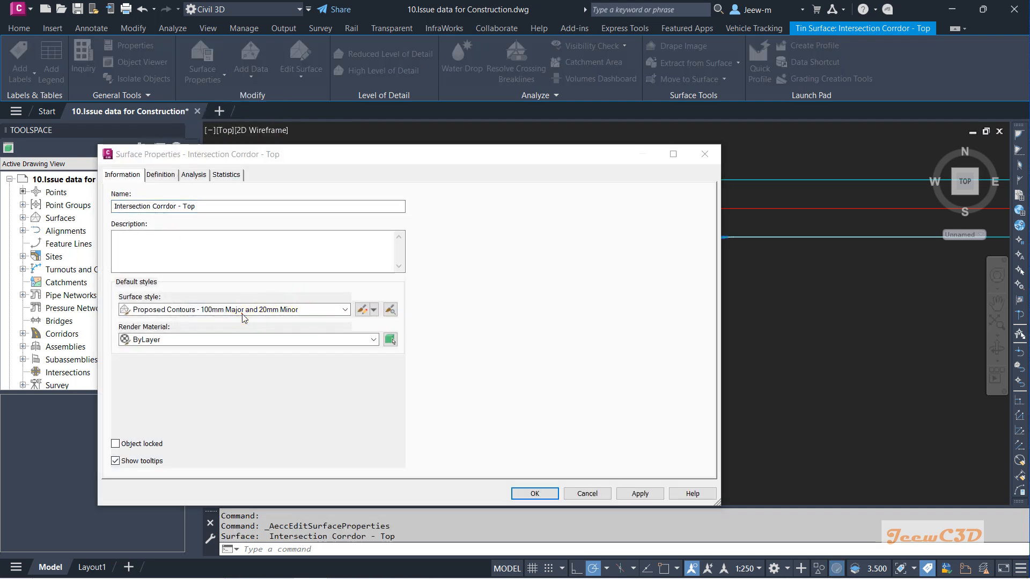
{"action": "left_click", "coordinate": [242, 311]}
{"action": "left_click", "coordinate": [164, 322]}
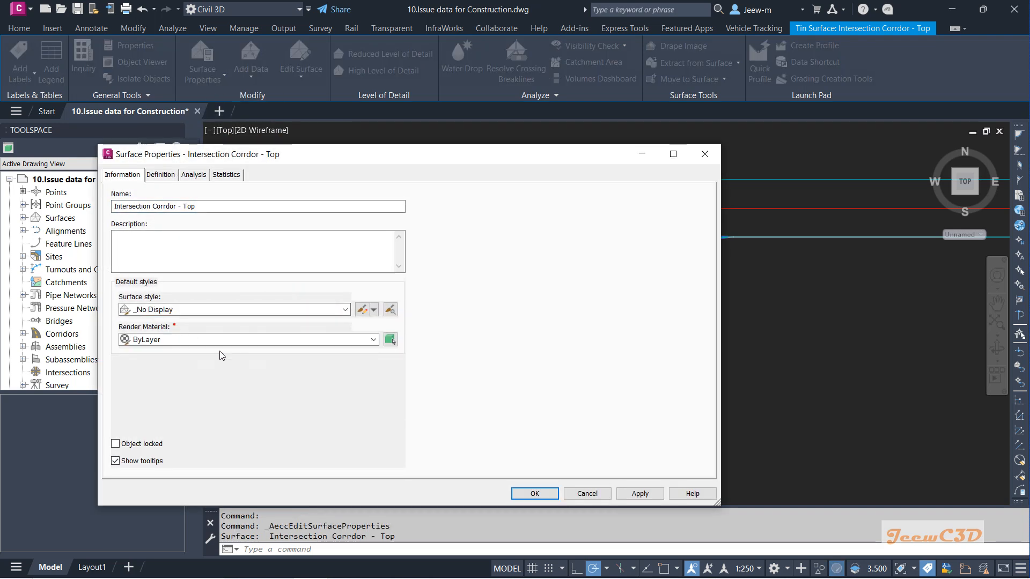
{"action": "left_click", "coordinate": [520, 495]}
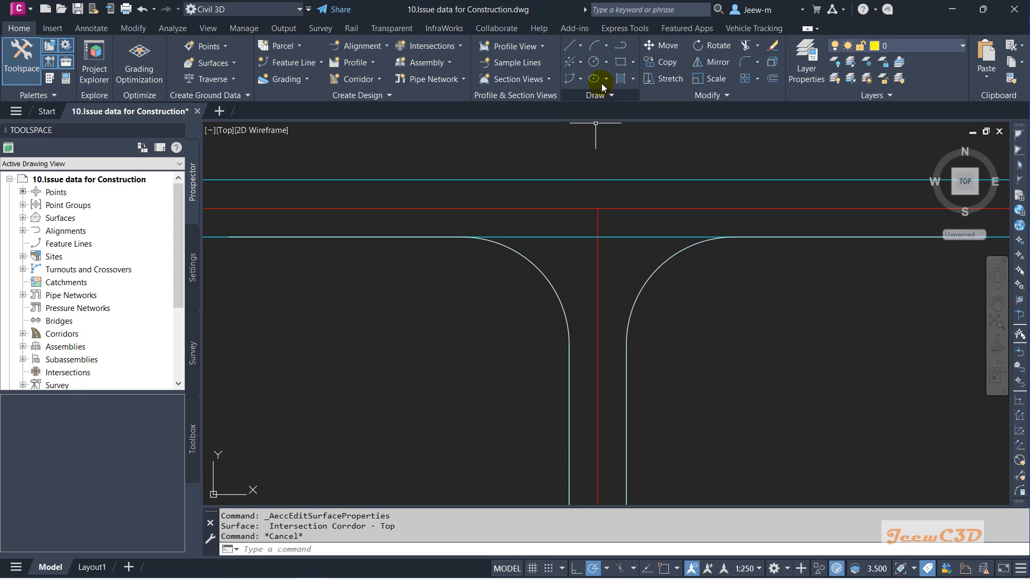
Step: Turn object snap on and draw a rectangle enclosing the intersection's curb returns
{"action": "left_click", "coordinate": [621, 63]}
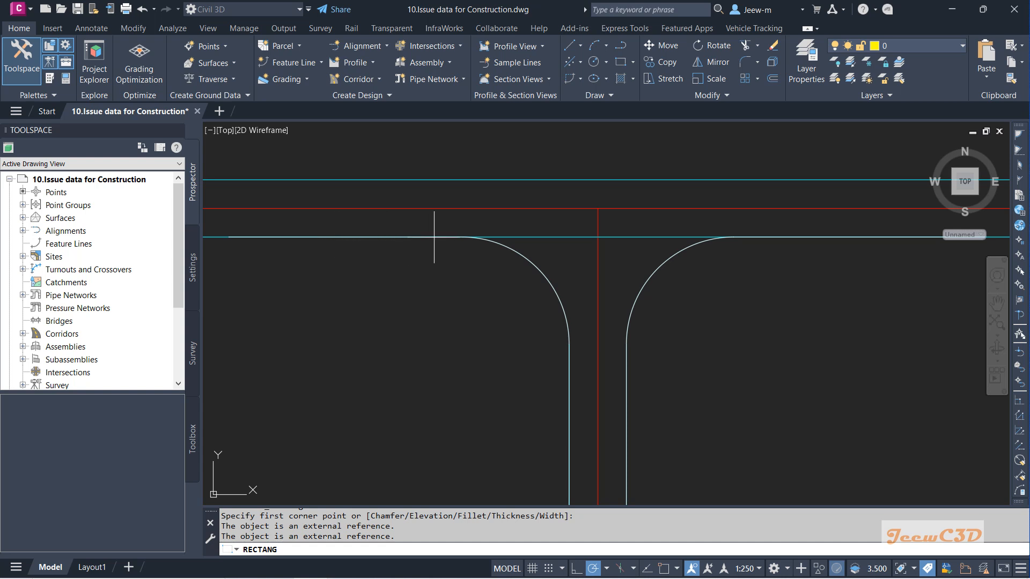
{"action": "left_click", "coordinate": [664, 568]}
{"action": "left_click", "coordinate": [462, 237]}
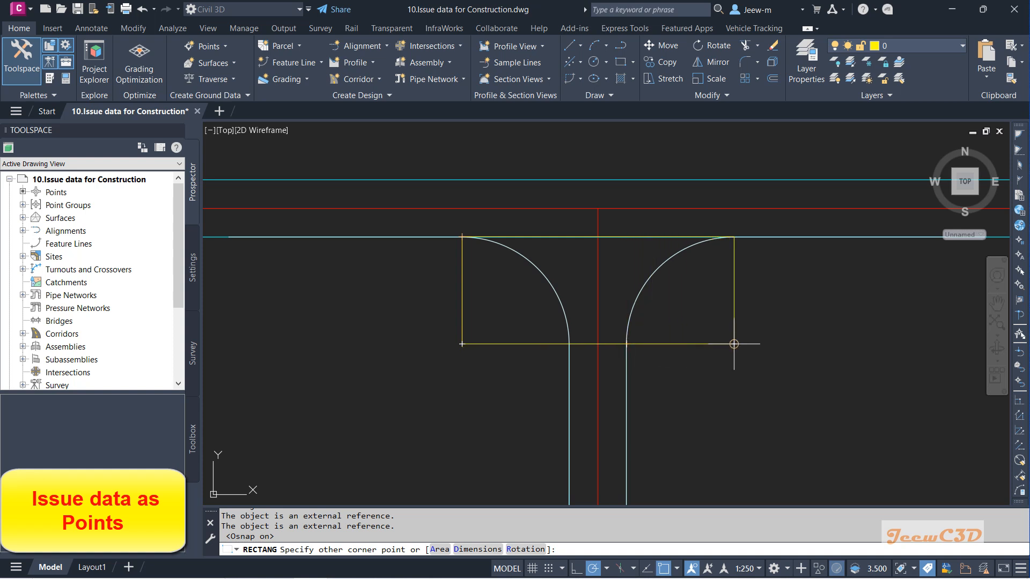
{"action": "left_click", "coordinate": [676, 569]}
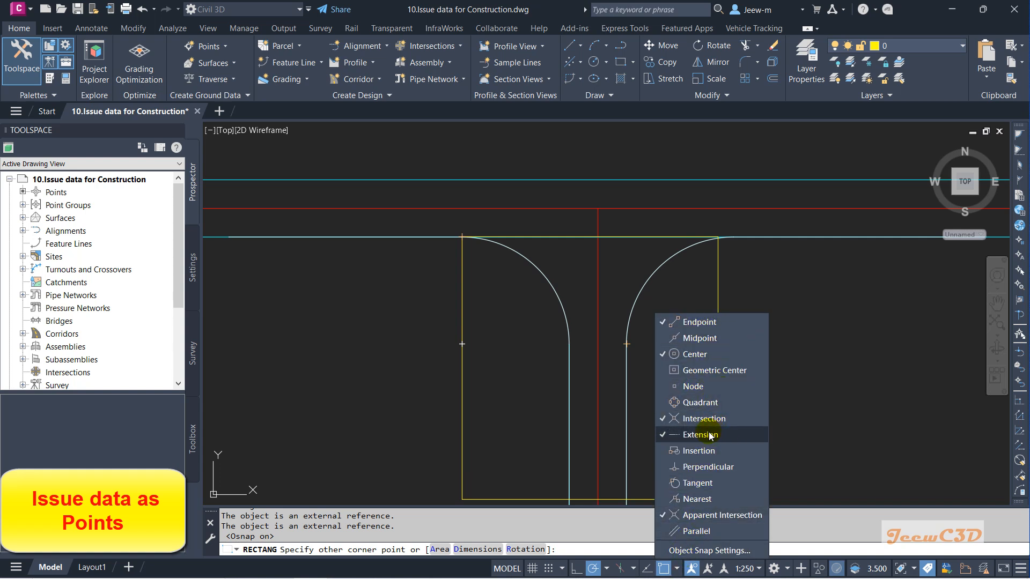
{"action": "left_click", "coordinate": [503, 330]}
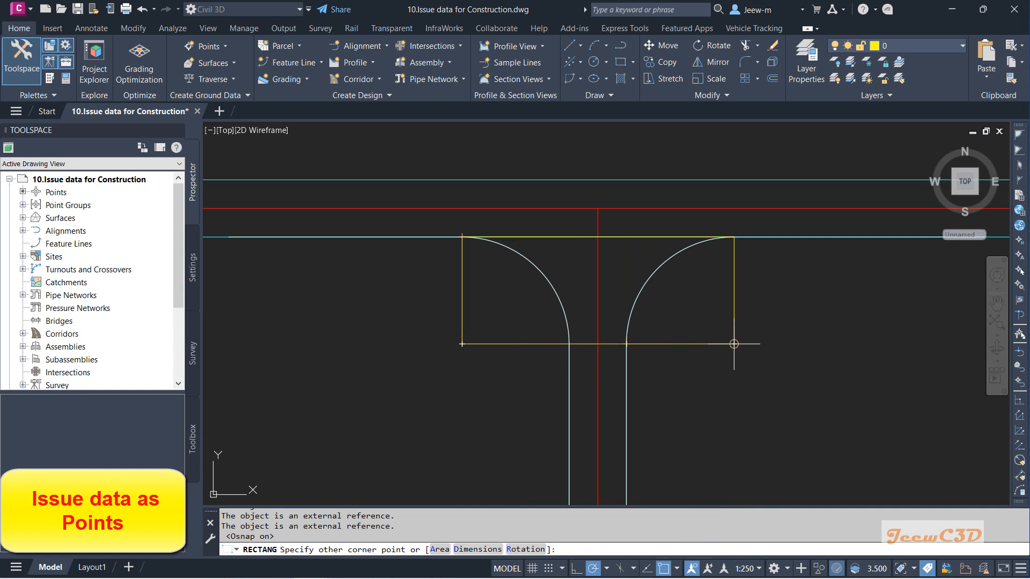
{"action": "left_click", "coordinate": [733, 344]}
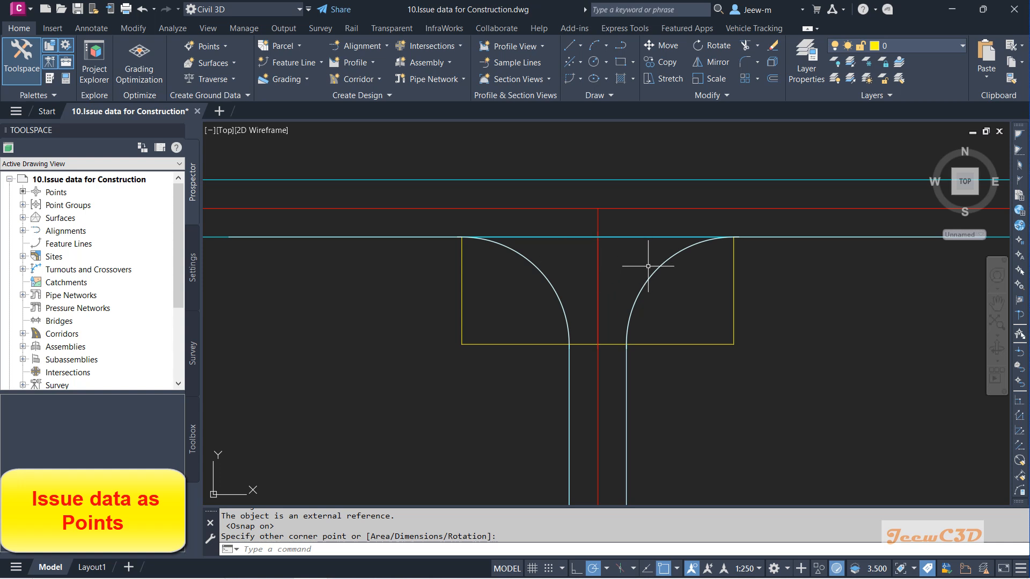
Step: Offset the rectangle 1 unit outward and delete the original inner rectangle
{"action": "type", "text": "o"}
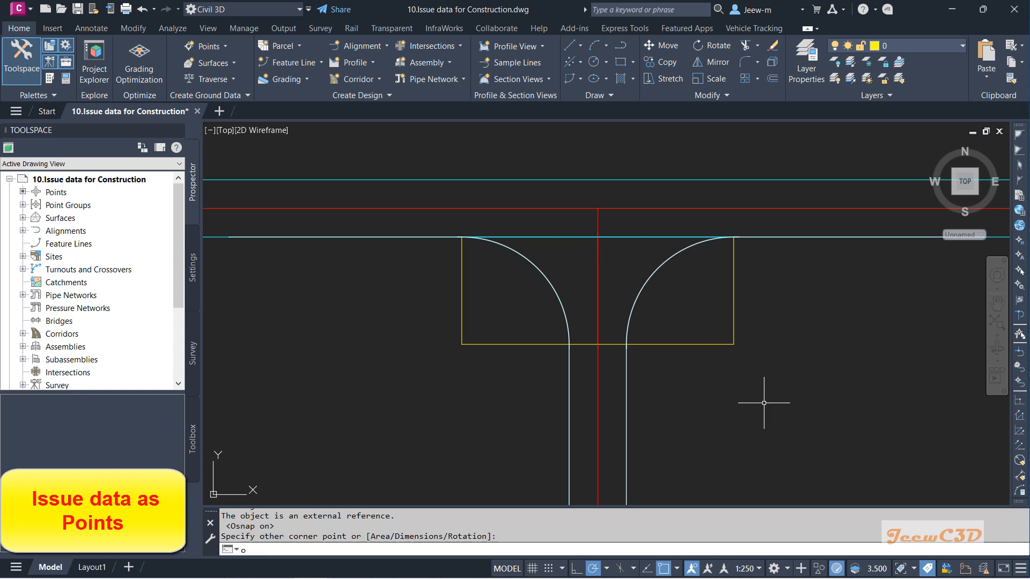
{"action": "key", "text": "Return"}
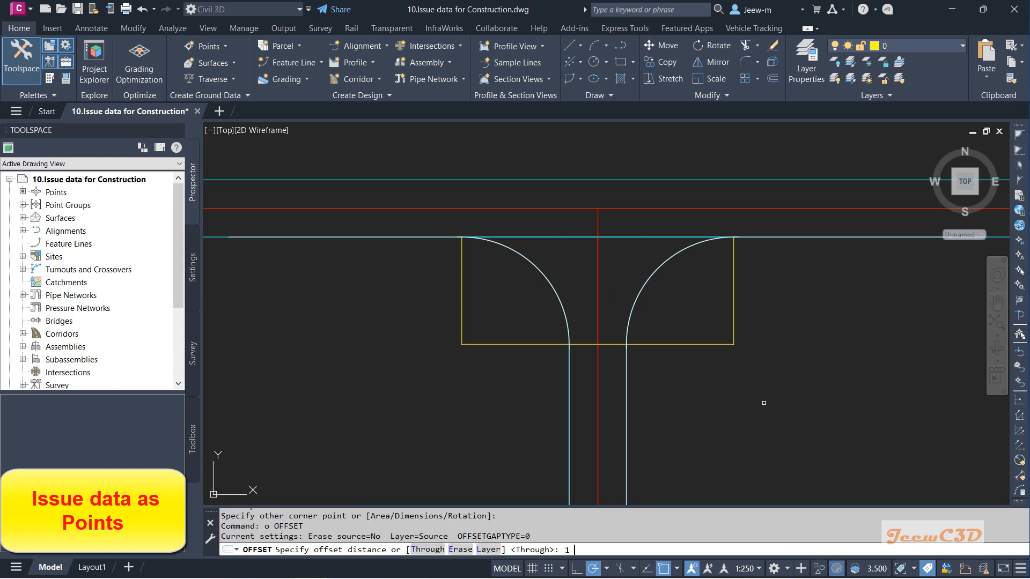
{"action": "type", "text": "1"}
{"action": "key", "text": "Return"}
{"action": "left_click", "coordinate": [633, 344]}
{"action": "left_click", "coordinate": [669, 384]}
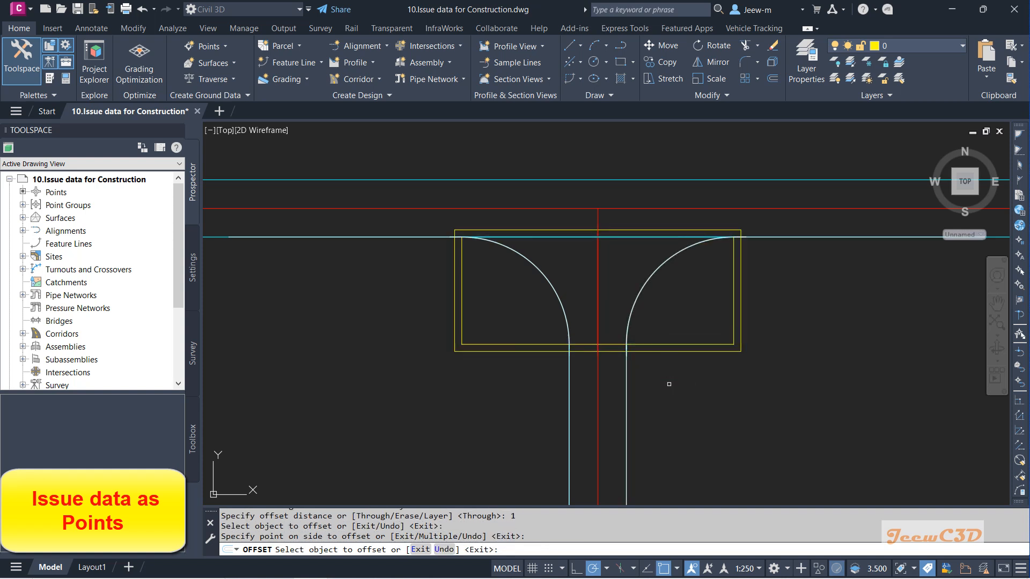
{"action": "key", "text": "Escape"}
{"action": "left_click", "coordinate": [709, 344]}
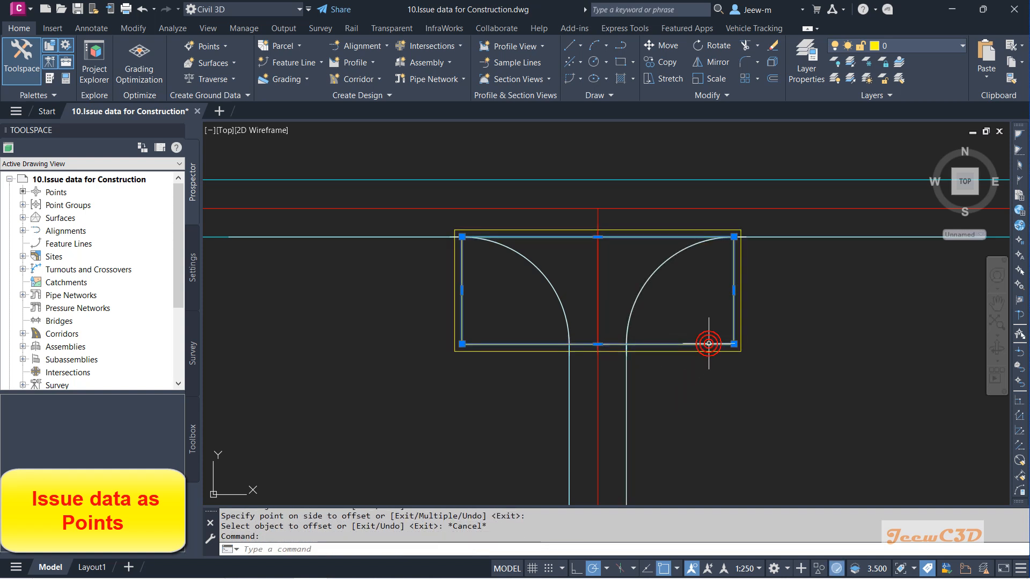
{"action": "key", "text": "Delete"}
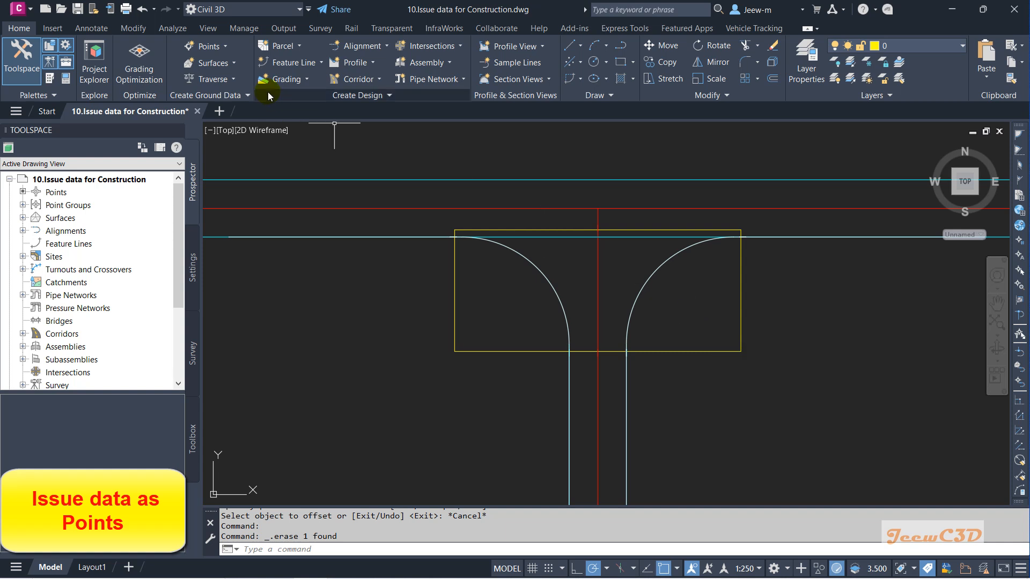
Step: Start creating points on a grid from a surface and set Prompt For Elevations to Automatic in the point creation settings
{"action": "left_click", "coordinate": [225, 49]}
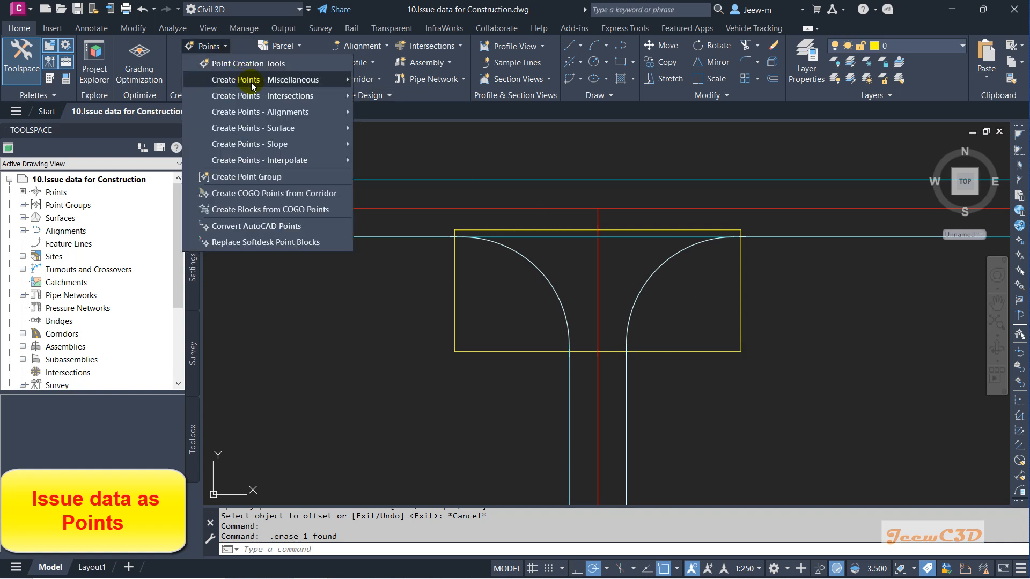
{"action": "mouse_move", "coordinate": [274, 135]}
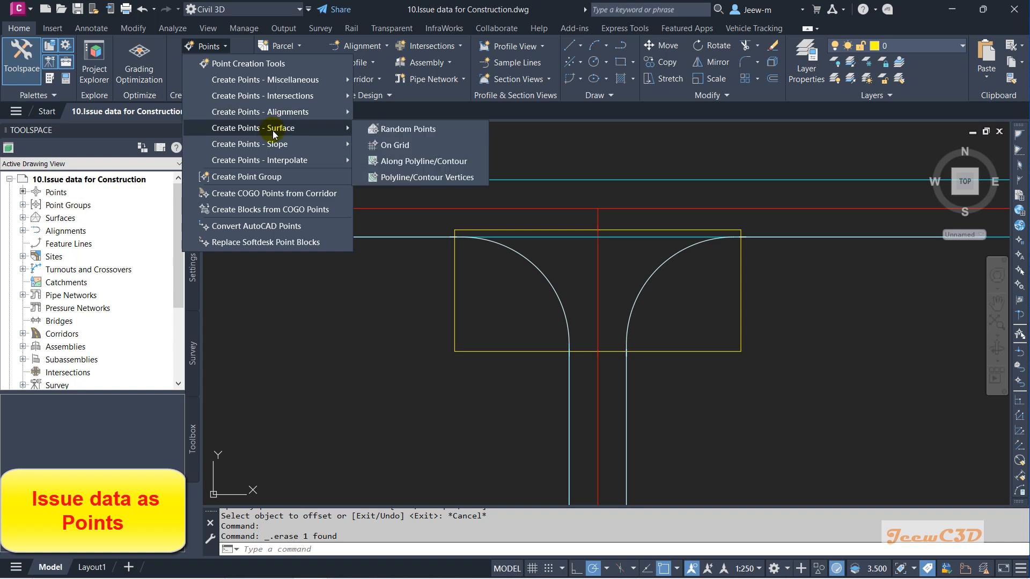
{"action": "left_click", "coordinate": [399, 145]}
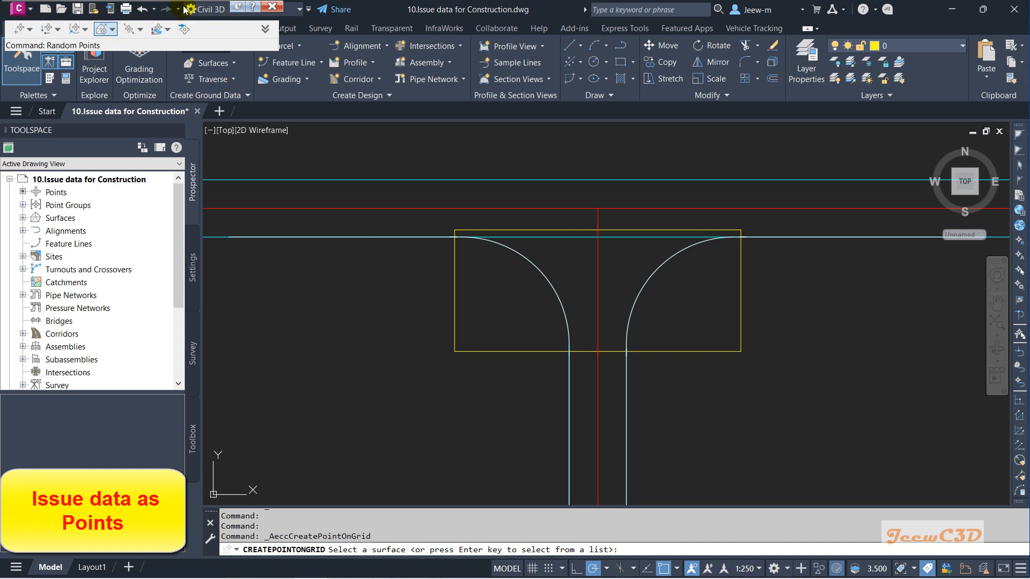
{"action": "mouse_move", "coordinate": [239, 10]}
{"action": "left_mouse_down"}
{"action": "mouse_move", "coordinate": [255, 41]}
{"action": "mouse_move", "coordinate": [394, 165]}
{"action": "left_mouse_up"}
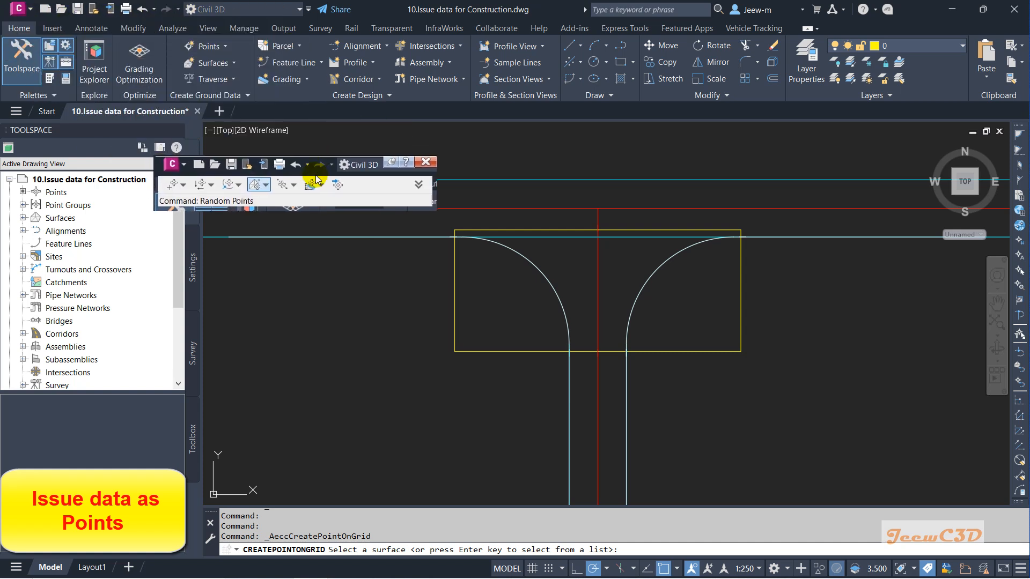
{"action": "left_click", "coordinate": [418, 185]}
{"action": "left_click", "coordinate": [418, 185]}
{"action": "left_click", "coordinate": [418, 185]}
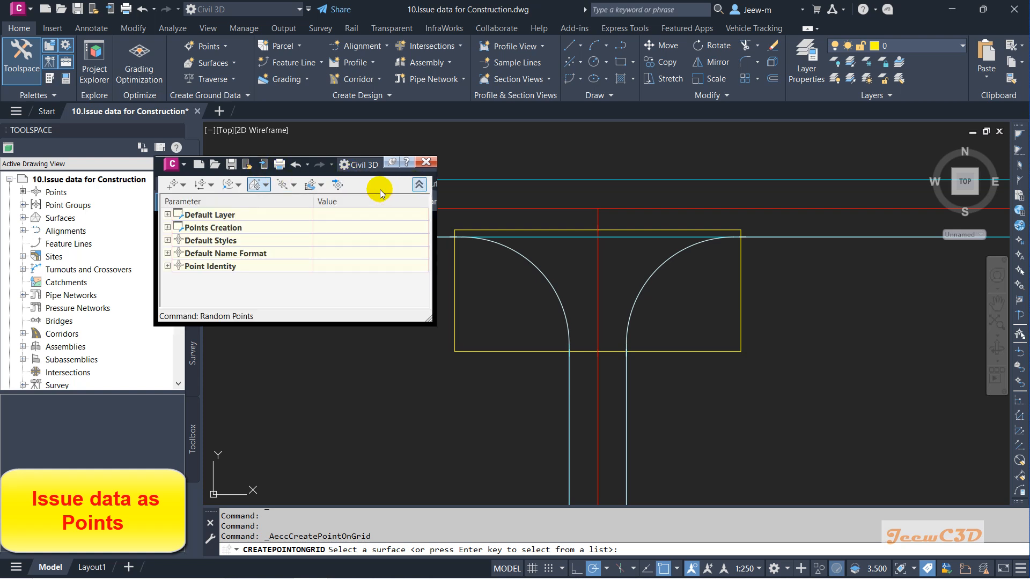
{"action": "left_click", "coordinate": [418, 185]}
{"action": "left_click", "coordinate": [418, 185]}
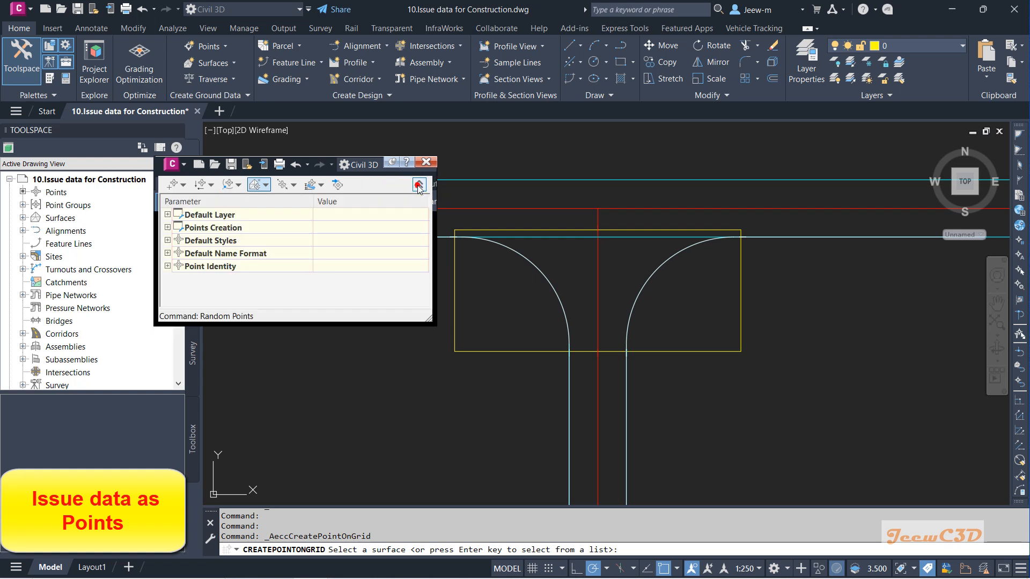
{"action": "left_click", "coordinate": [168, 228]}
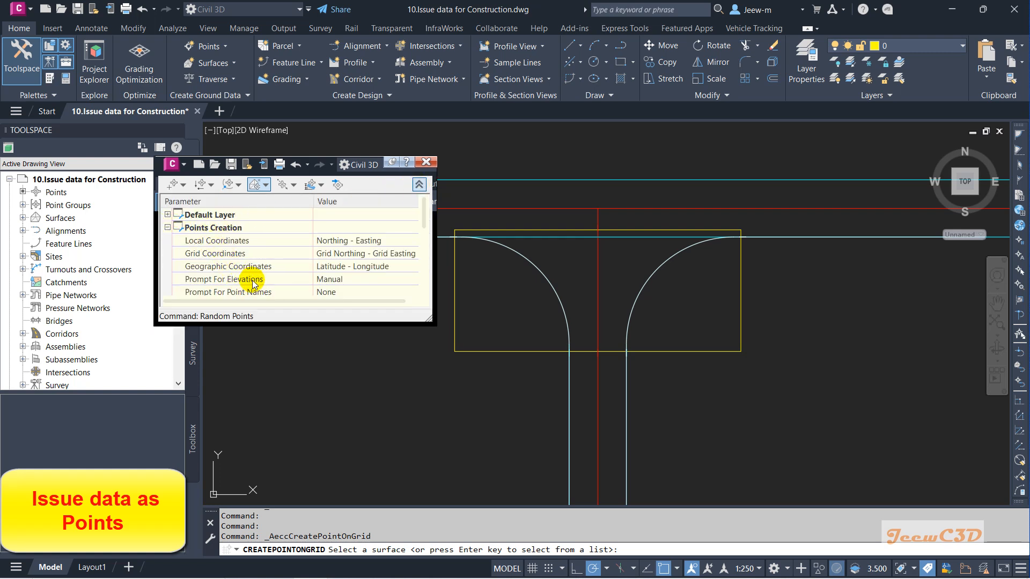
{"action": "left_click", "coordinate": [349, 280]}
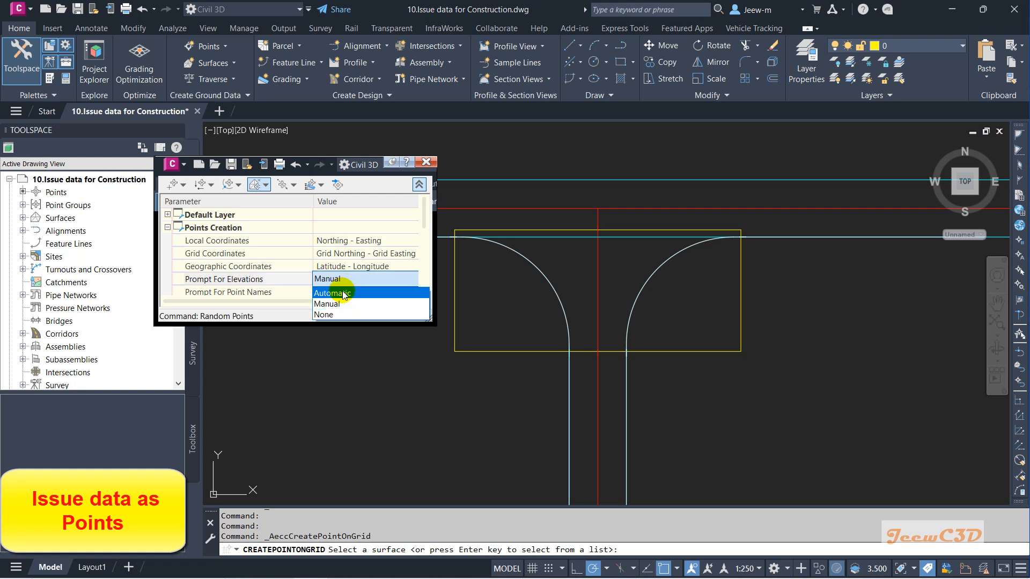
{"action": "left_click", "coordinate": [343, 294]}
Step: Set Prompt For Descriptions to Automatic in the point creation settings
{"action": "left_click_drag", "start_coordinate": [433, 322], "coordinate": [451, 380]}
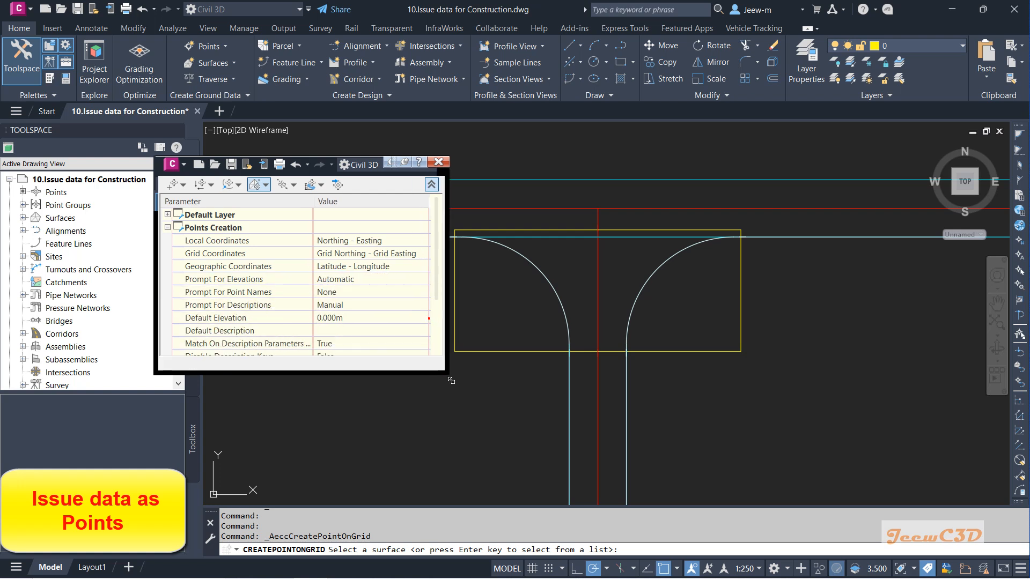
{"action": "left_click", "coordinate": [363, 306]}
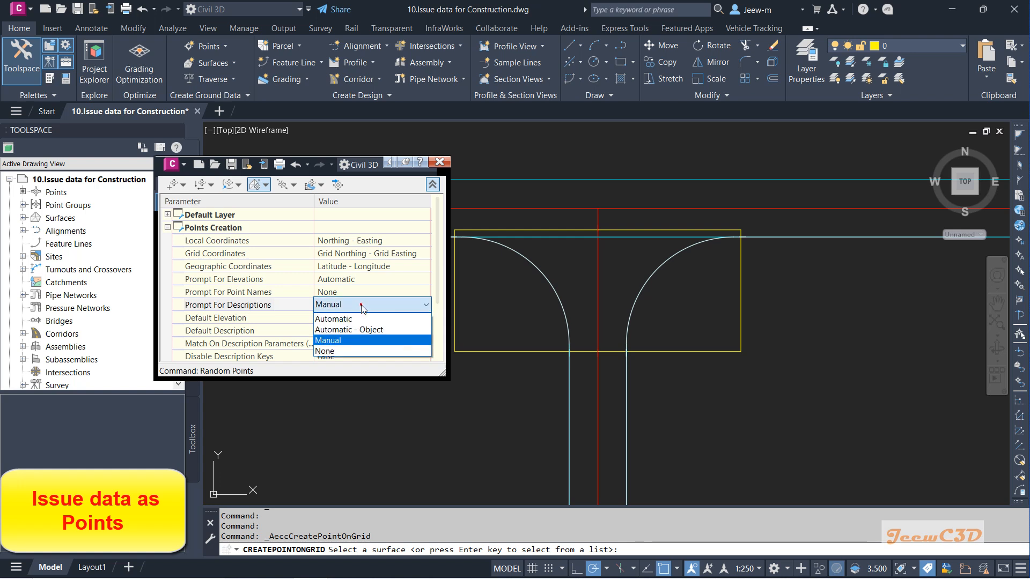
{"action": "left_click", "coordinate": [346, 318]}
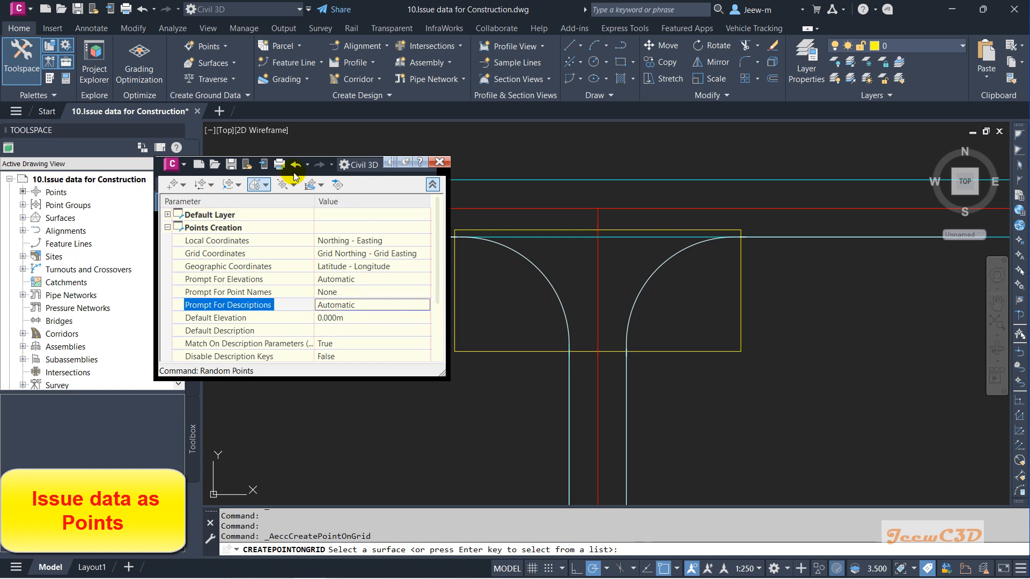
{"action": "left_click_drag", "start_coordinate": [347, 169], "coordinate": [225, 138]}
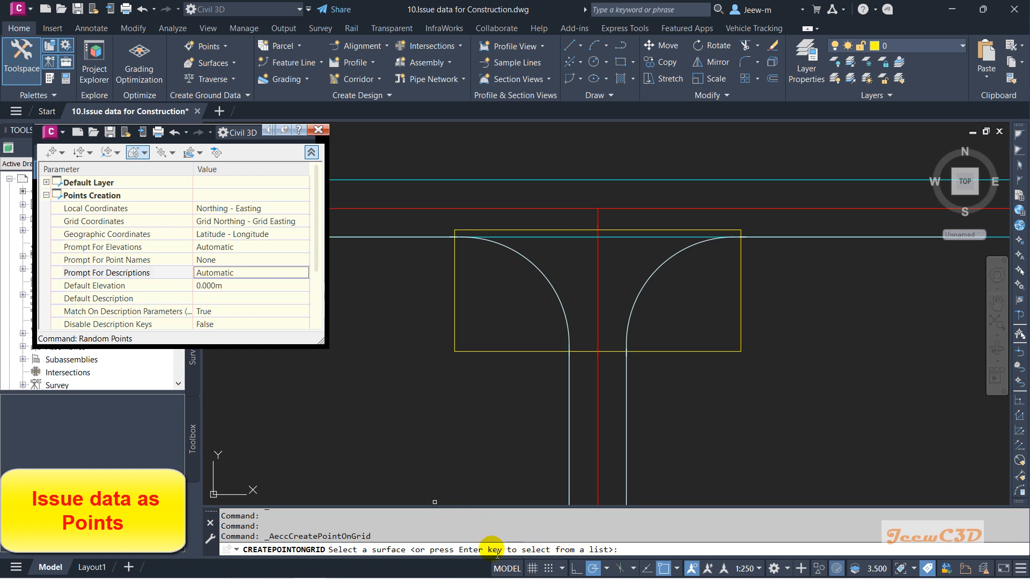
Step: Choose the Intersection Corrdor - Top surface and set the grid basepoint at the rectangle's lower-left corner with default rotation
{"action": "left_click", "coordinate": [620, 548]}
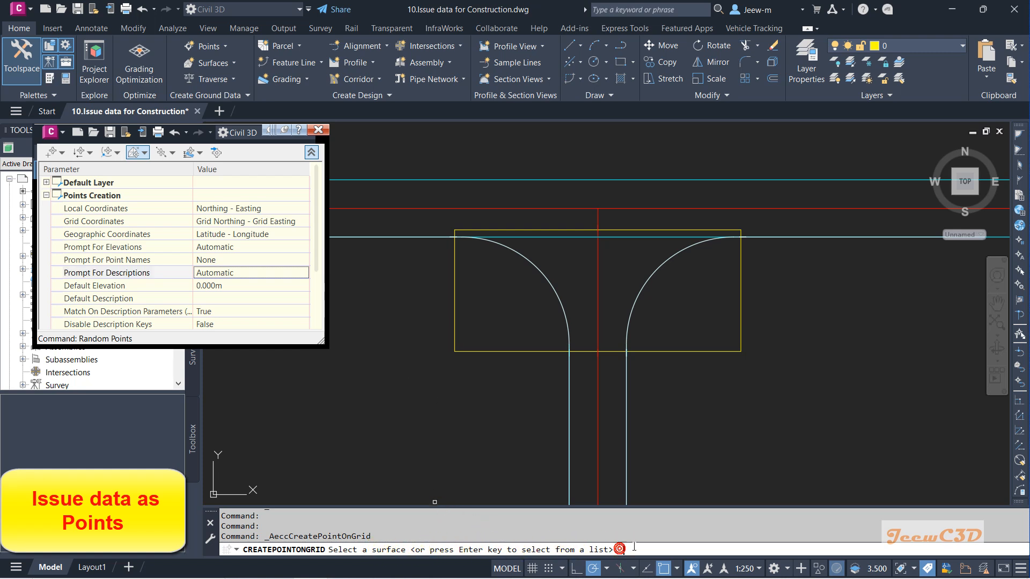
{"action": "key", "text": "Return"}
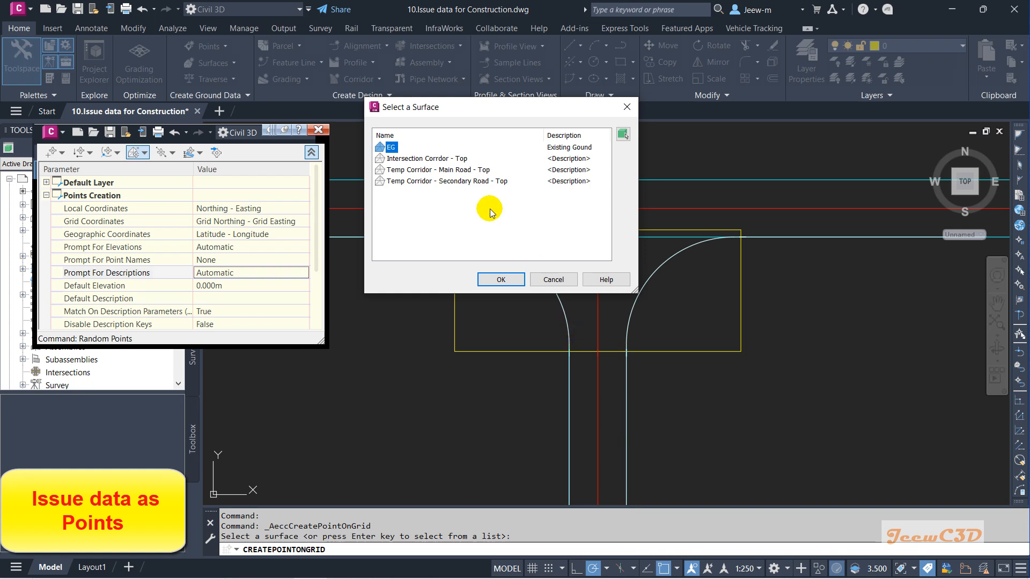
{"action": "left_click", "coordinate": [433, 159]}
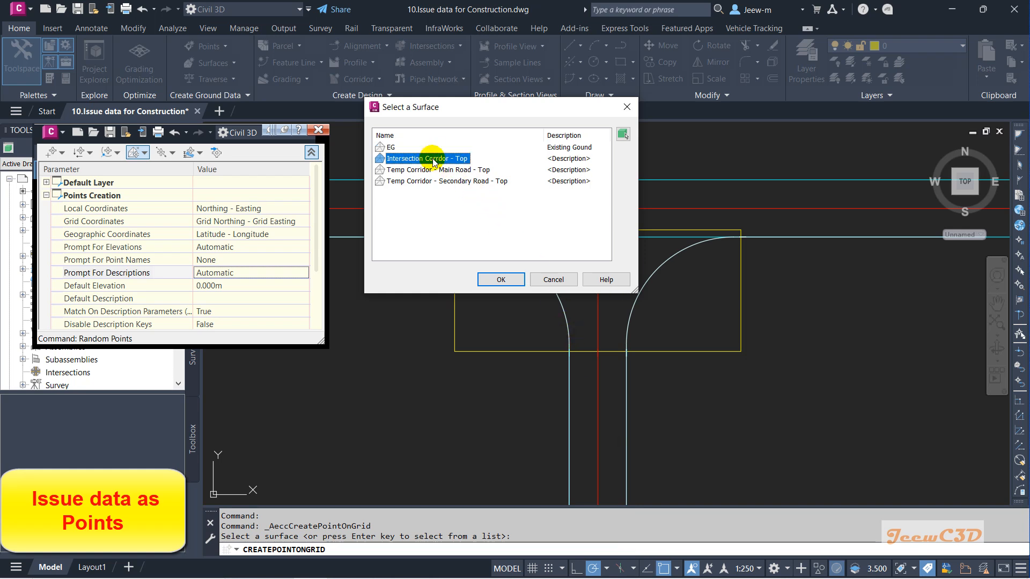
{"action": "left_click", "coordinate": [498, 279]}
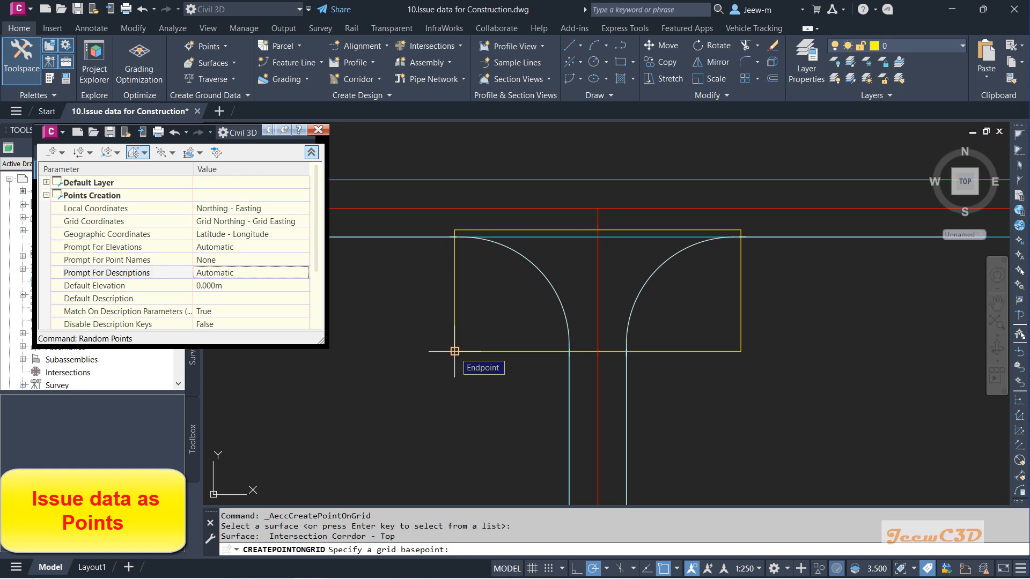
{"action": "left_click", "coordinate": [455, 351]}
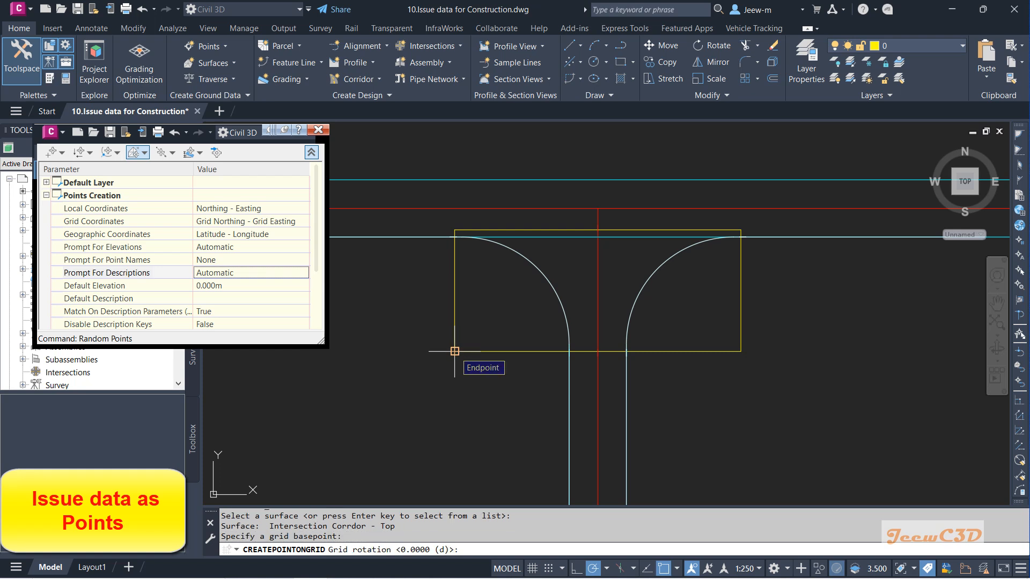
{"action": "key", "text": "Return"}
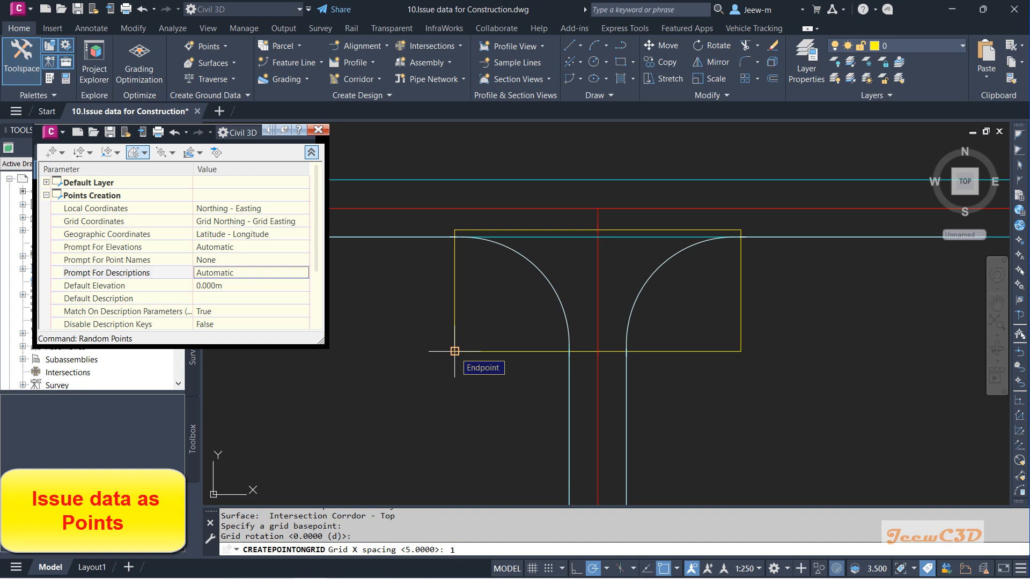
Step: Set the grid X spacing and Y spacing to 1
{"action": "type", "text": "1"}
{"action": "key", "text": "Return"}
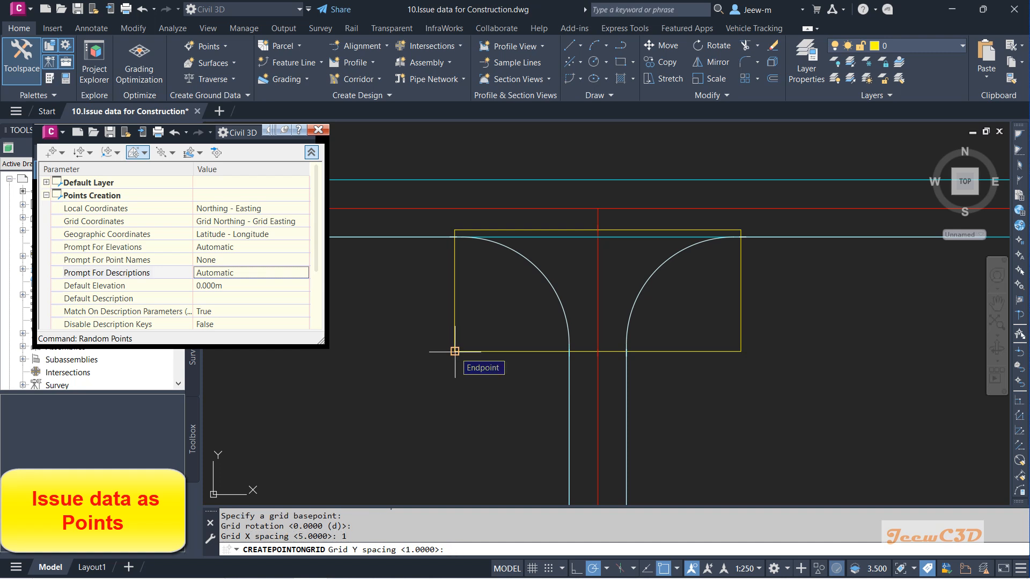
{"action": "type", "text": "1"}
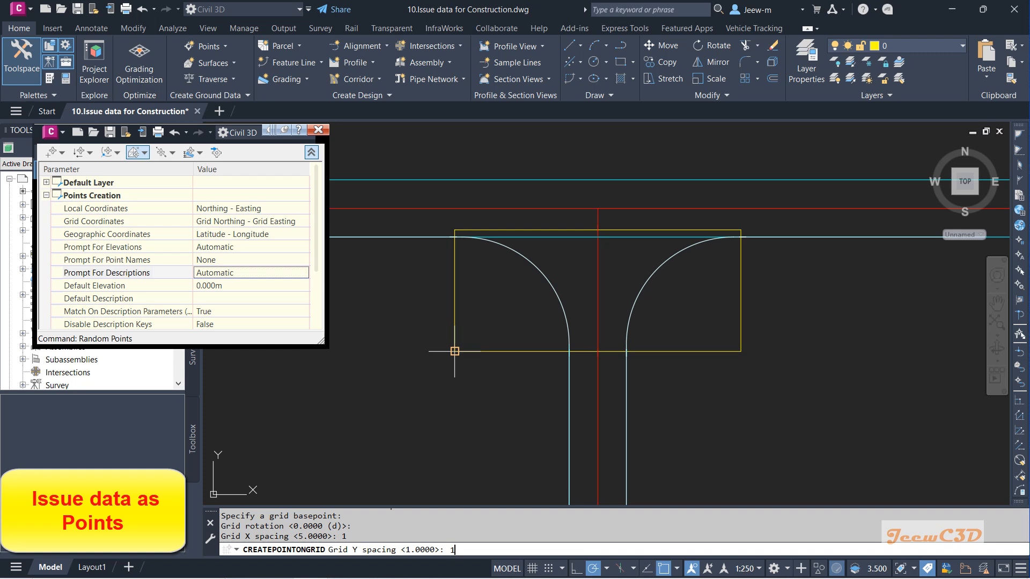
{"action": "key", "text": "Return"}
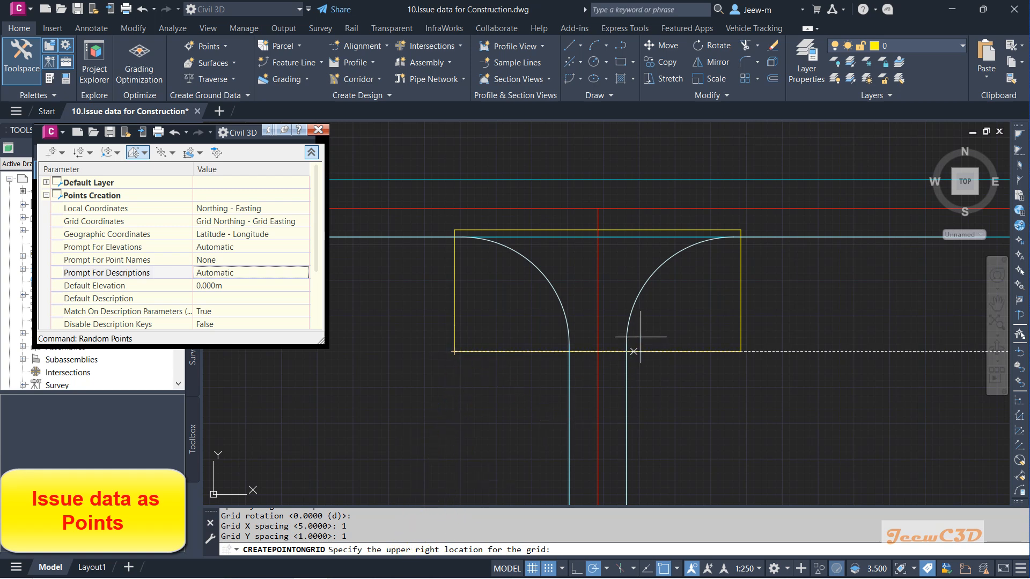
Step: Set the grid's upper-right location at the rectangle's upper-right corner, keep the grid size, and finish creating the points
{"action": "scroll", "coordinate": [703, 248], "scroll_direction": "up", "scroll_amount": 4}
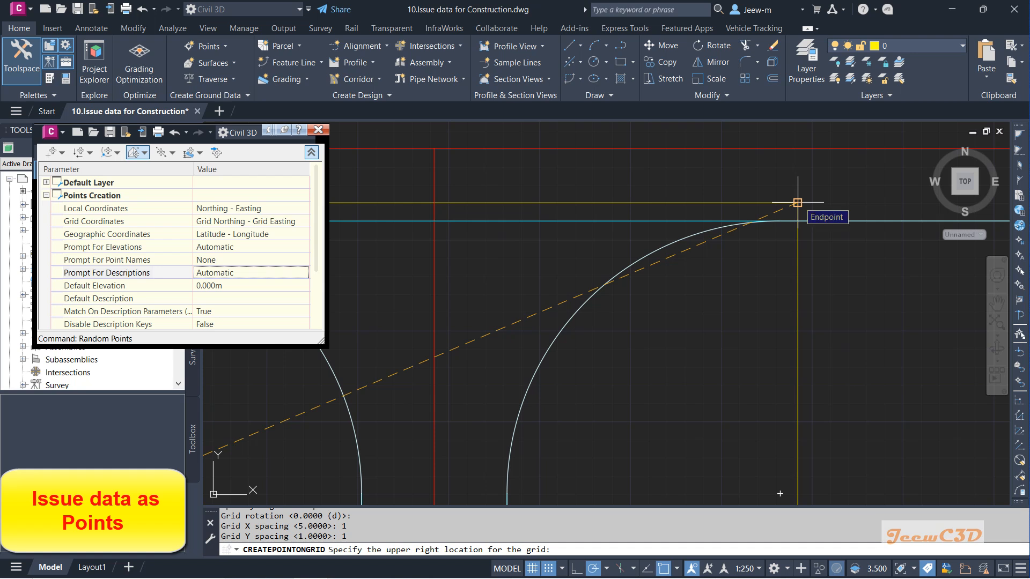
{"action": "left_click", "coordinate": [798, 202]}
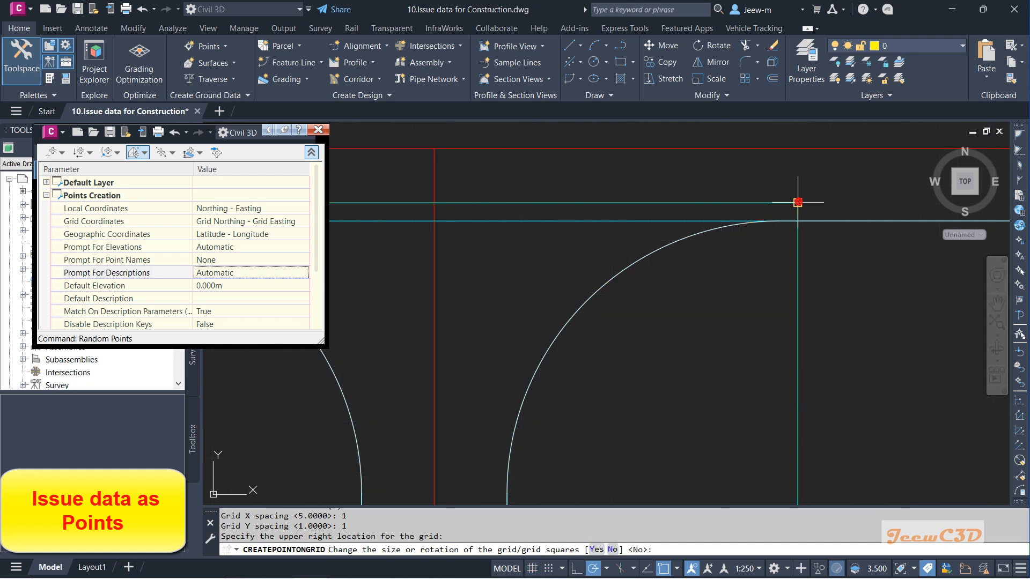
{"action": "scroll", "coordinate": [601, 368], "scroll_direction": "down", "scroll_amount": 5}
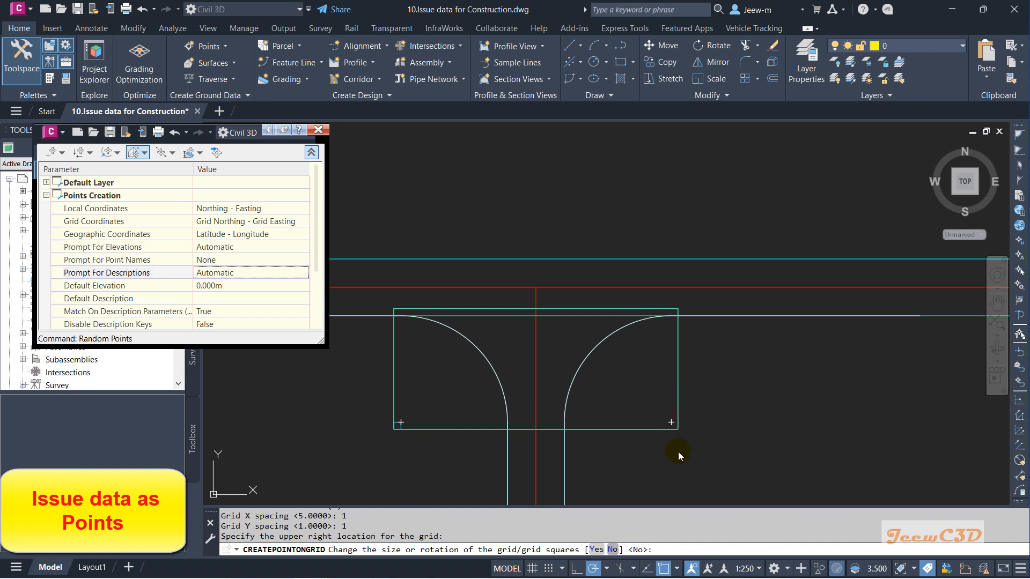
{"action": "type", "text": "N"}
{"action": "key", "text": "Return"}
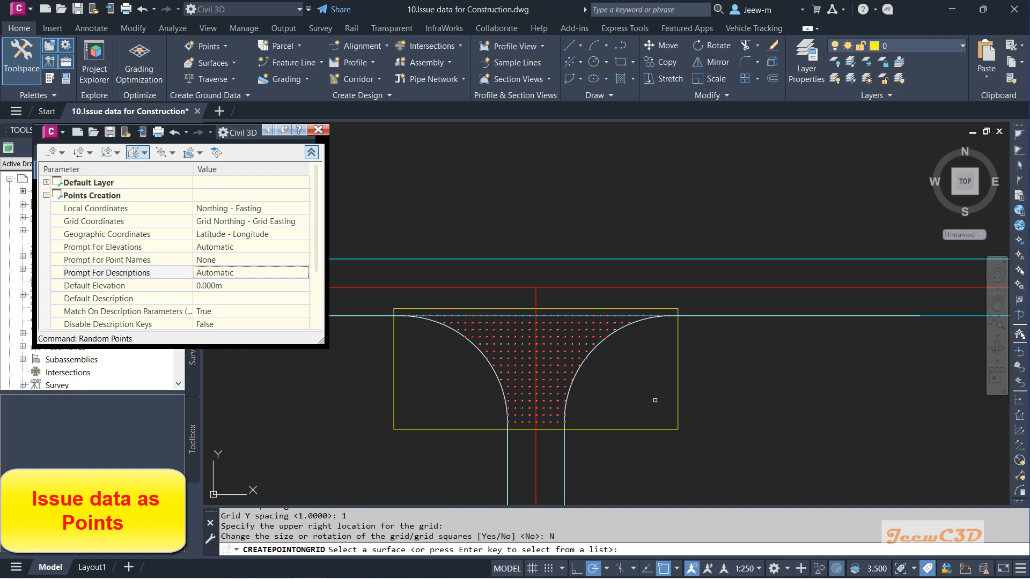
{"action": "key", "text": "Escape"}
Step: Delete the boundary rectangle and close the point creation tools window
{"action": "left_click", "coordinate": [629, 430]}
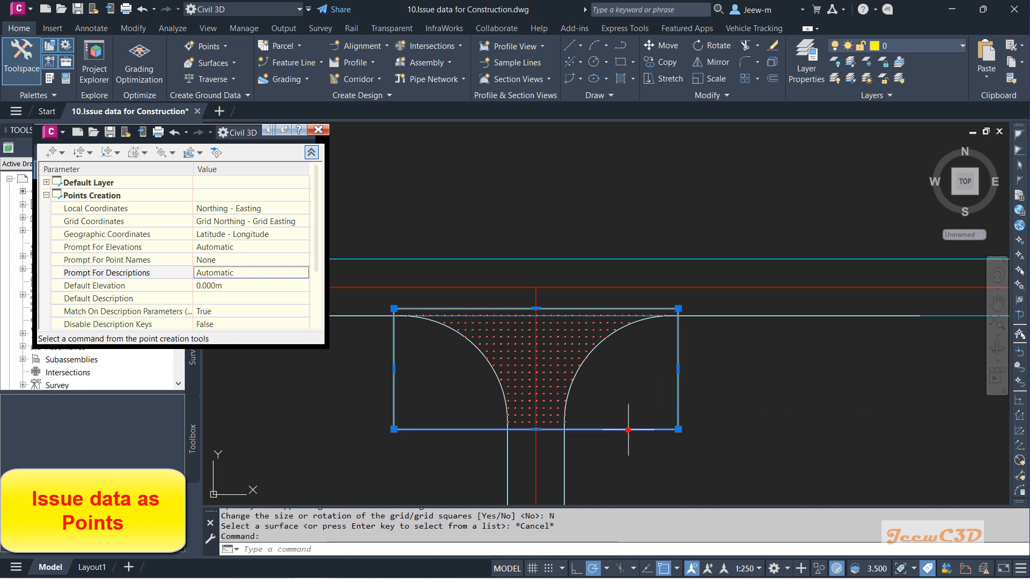
{"action": "key", "text": "Delete"}
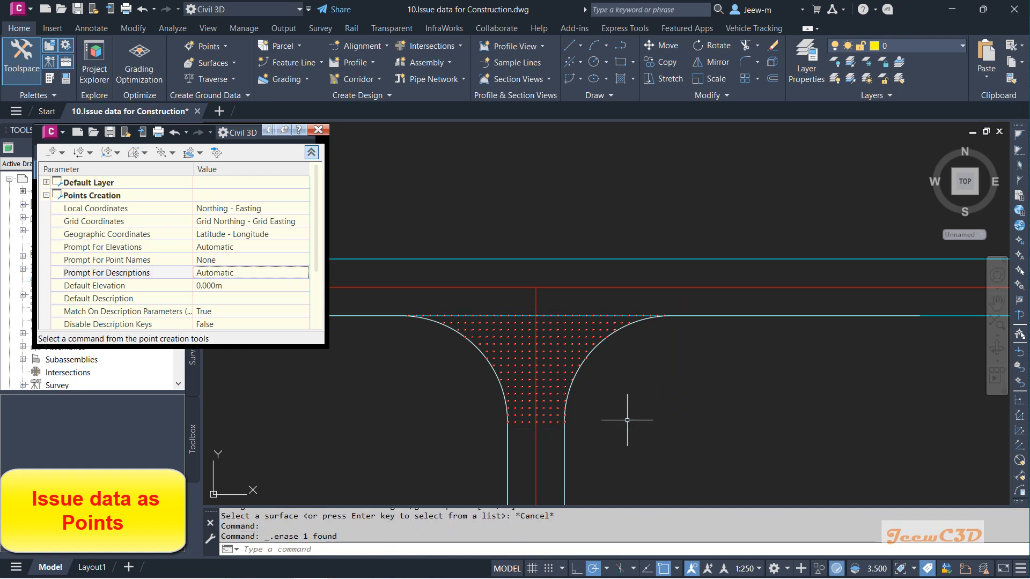
{"action": "left_click", "coordinate": [319, 130]}
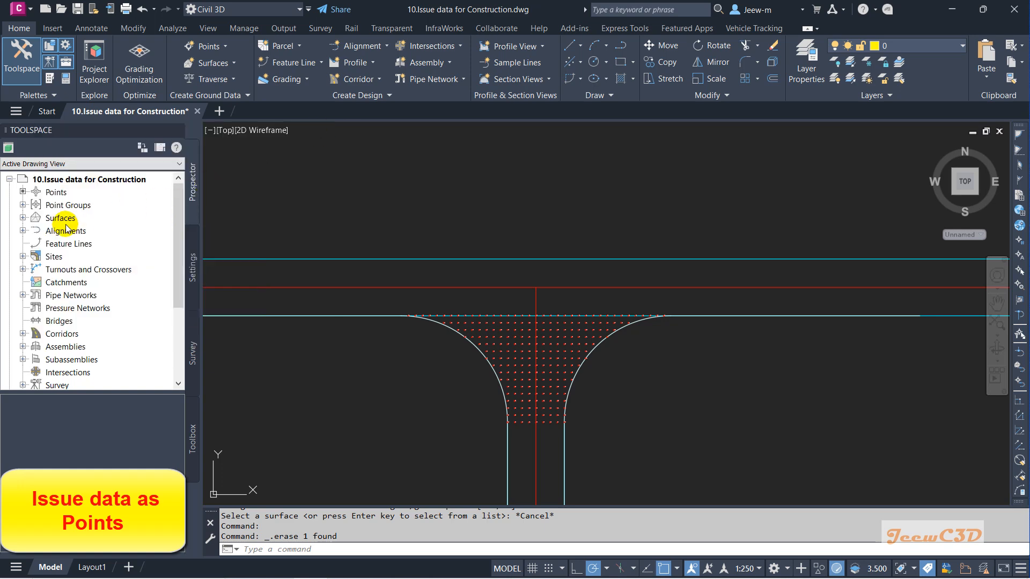
Step: Set the Intersection Corrdor - Top surface's style to Border Only
{"action": "left_click", "coordinate": [23, 218]}
{"action": "right_click", "coordinate": [81, 243]}
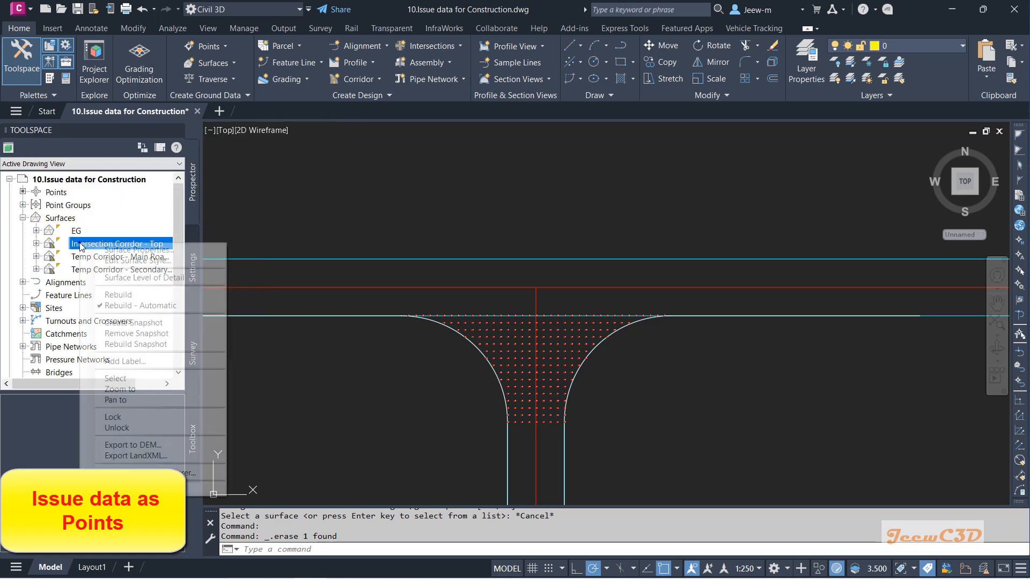
{"action": "left_click", "coordinate": [121, 249]}
{"action": "left_click", "coordinate": [264, 309]}
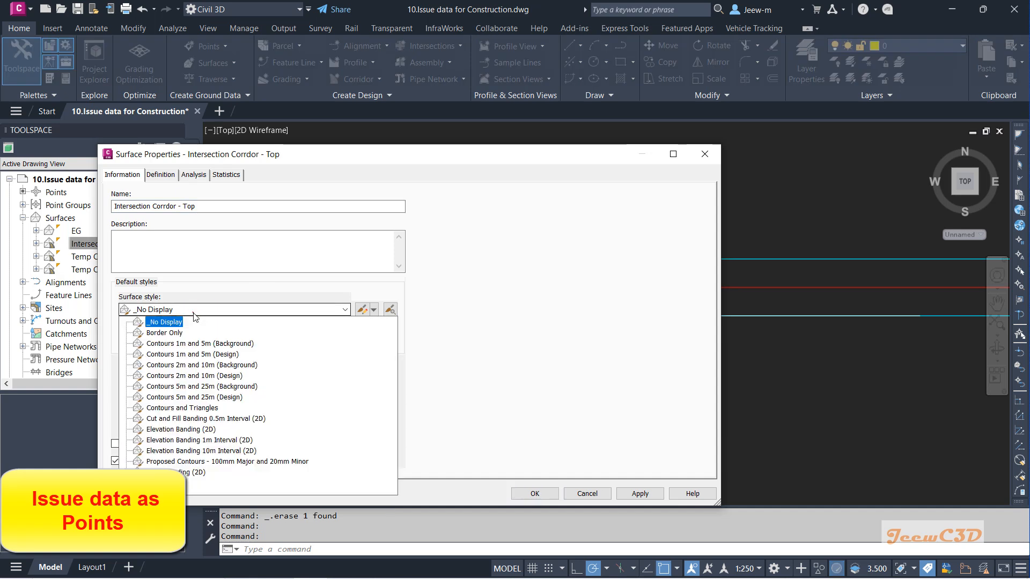
{"action": "left_click", "coordinate": [172, 331]}
{"action": "left_click", "coordinate": [536, 494]}
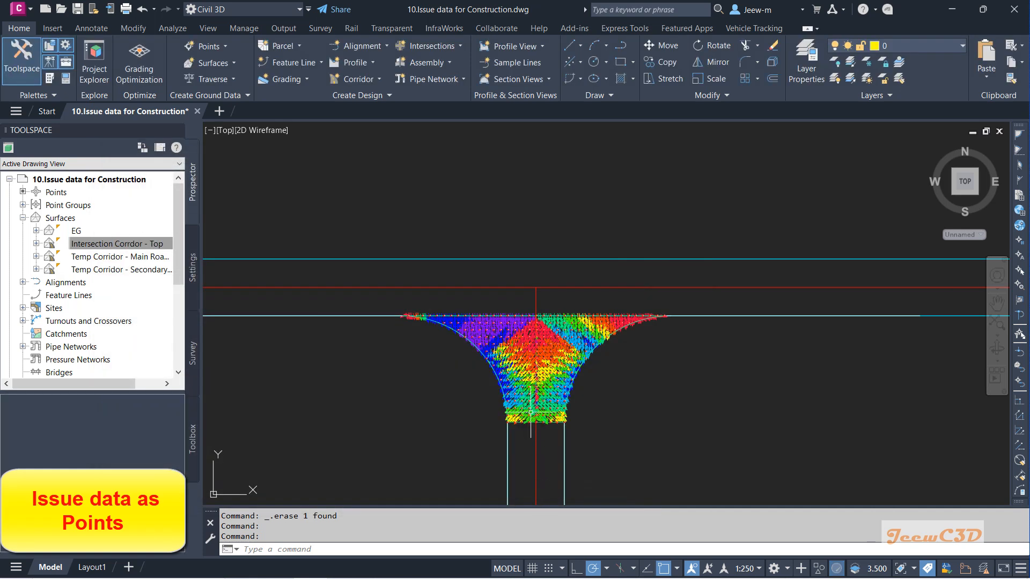
Step: Turn off slope arrows in the surface's Border Only style display settings and deselect the surface
{"action": "scroll", "coordinate": [529, 408], "scroll_direction": "up", "scroll_amount": 6}
{"action": "scroll", "coordinate": [530, 409], "scroll_direction": "down", "scroll_amount": 4}
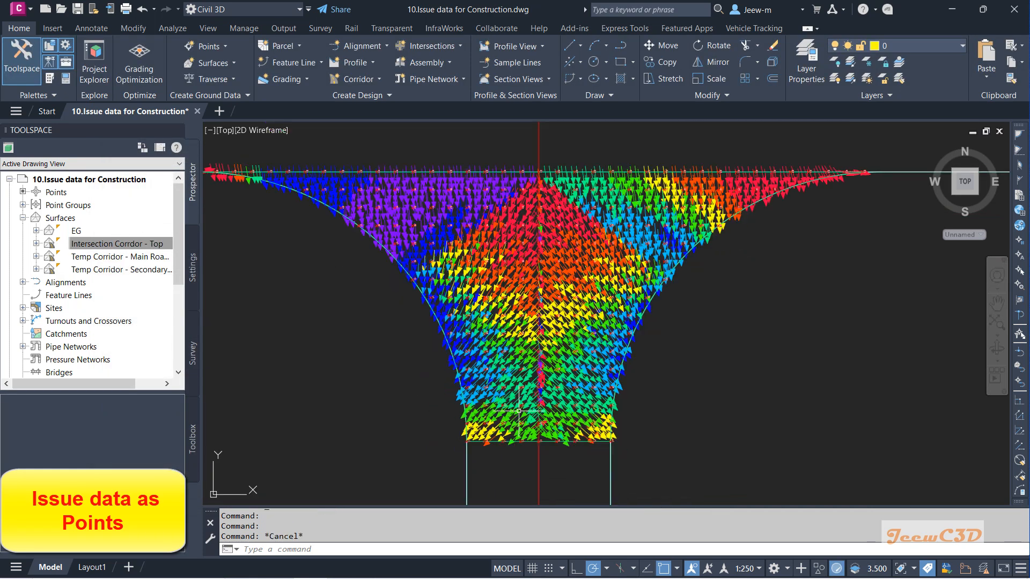
{"action": "scroll", "coordinate": [491, 441], "scroll_direction": "up", "scroll_amount": 4}
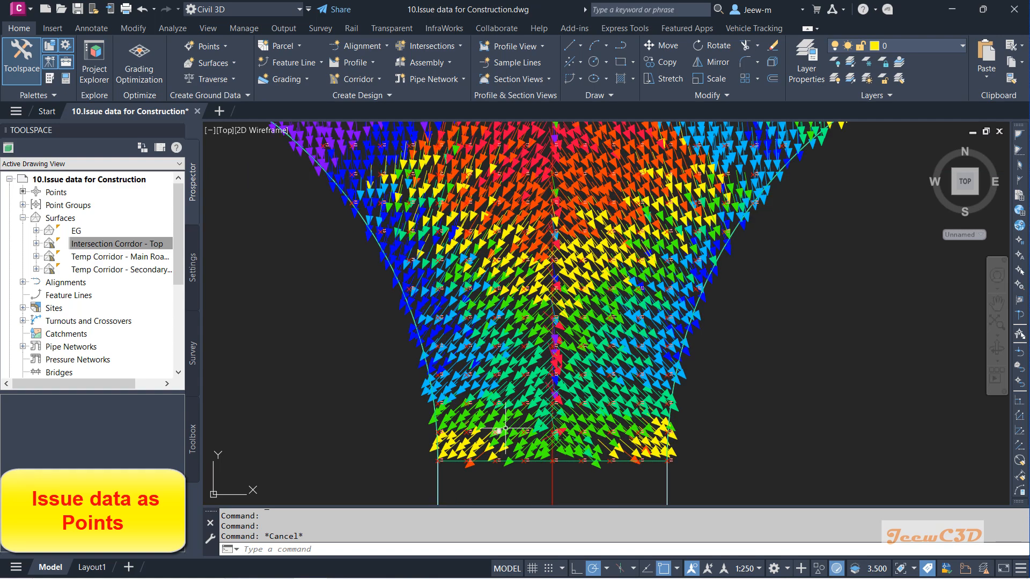
{"action": "scroll", "coordinate": [515, 416], "scroll_direction": "up", "scroll_amount": 5}
{"action": "left_click", "coordinate": [533, 400]}
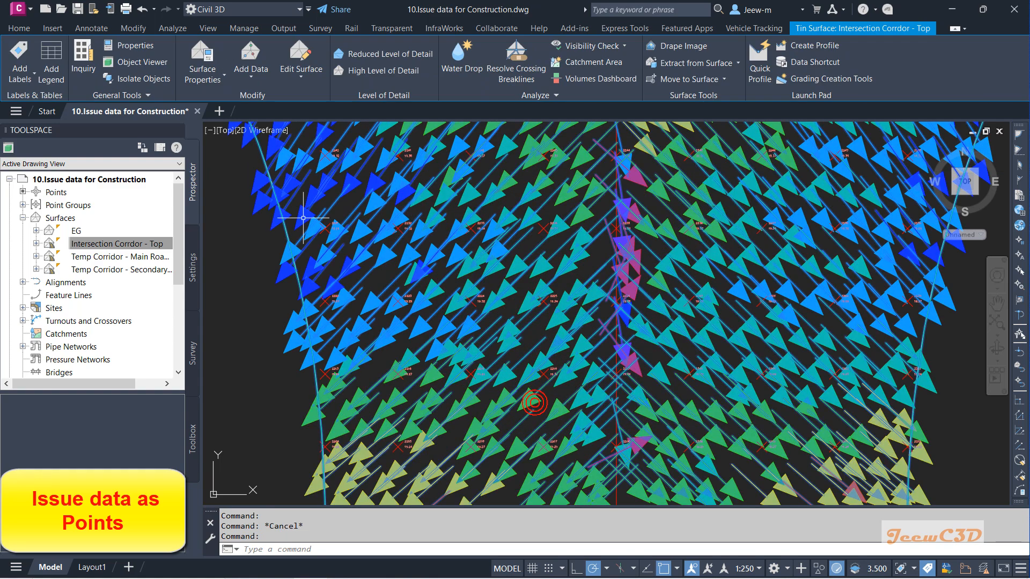
{"action": "left_click", "coordinate": [207, 85]}
{"action": "left_click", "coordinate": [220, 133]}
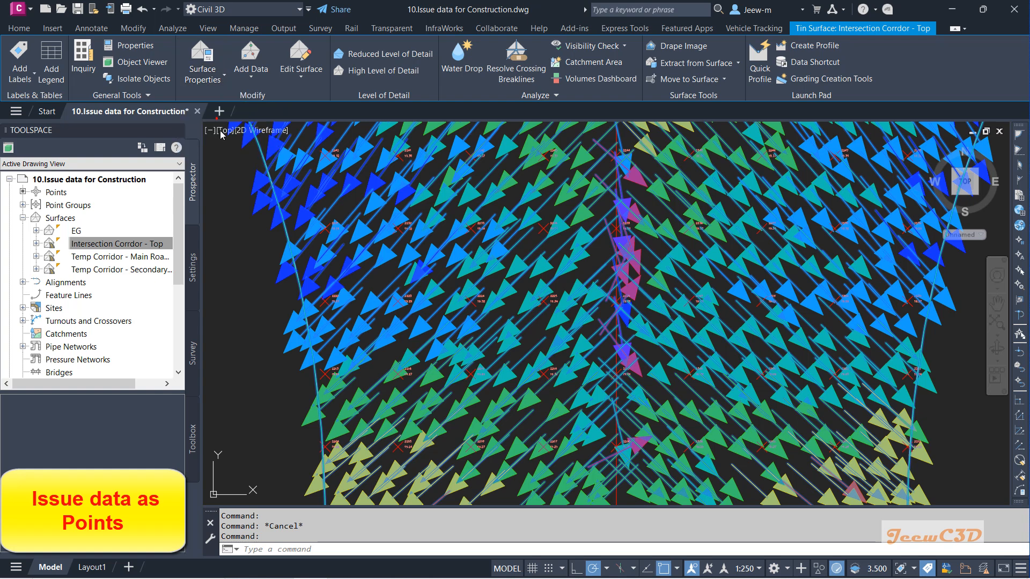
{"action": "scroll", "coordinate": [387, 252], "scroll_direction": "down", "scroll_amount": 2}
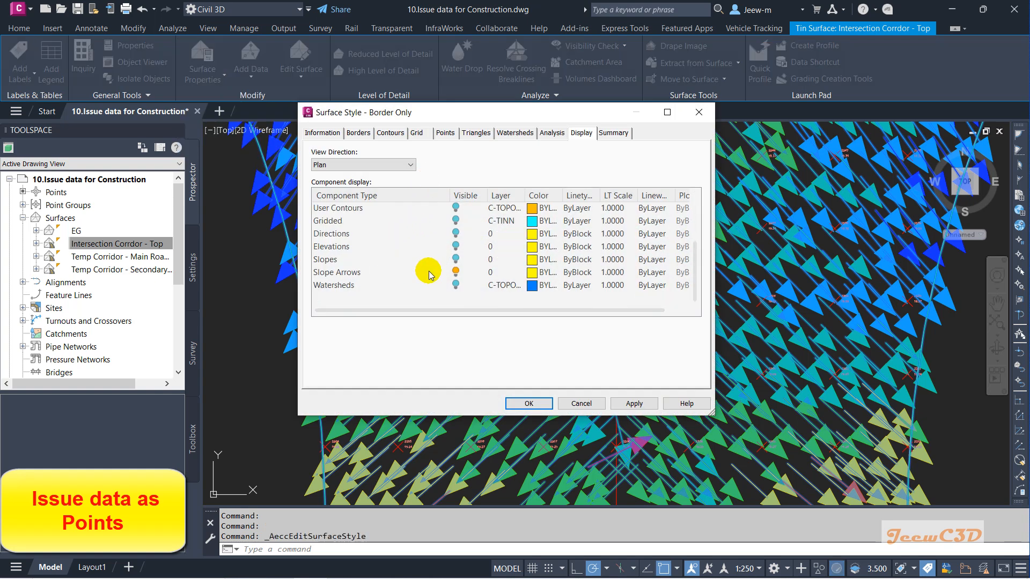
{"action": "left_click", "coordinate": [455, 272]}
{"action": "left_click", "coordinate": [529, 404]}
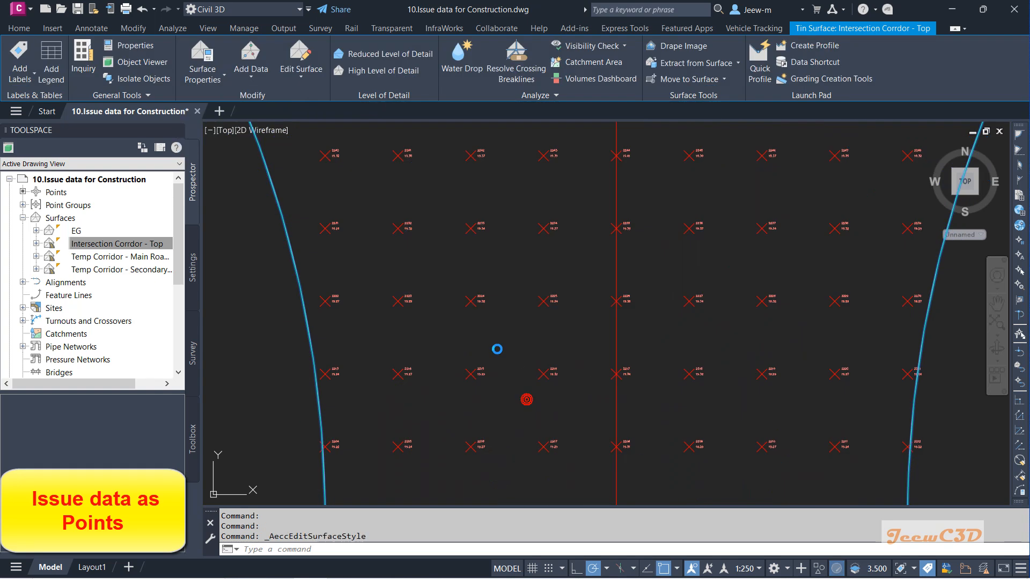
{"action": "key", "text": "Escape"}
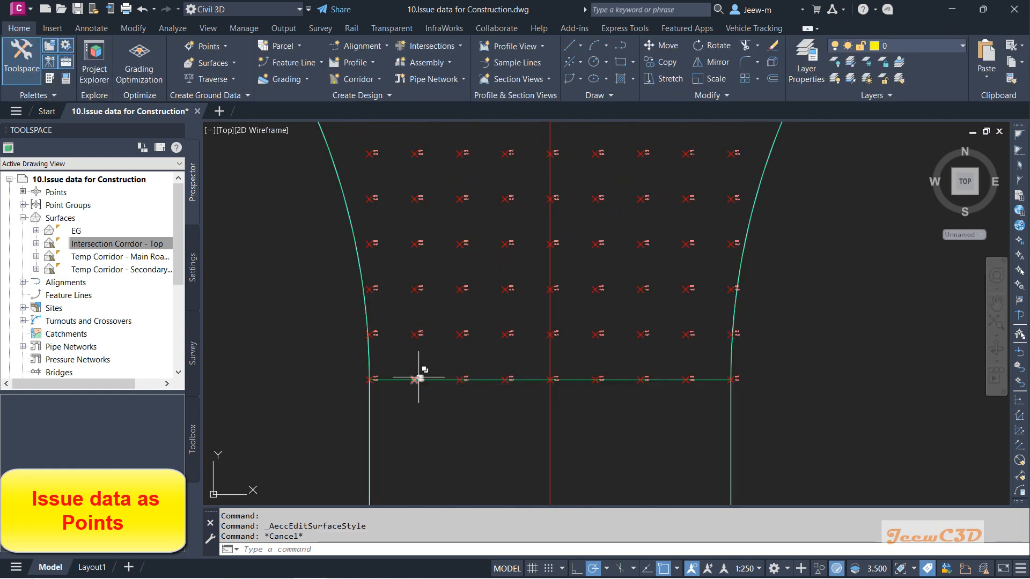
Step: Zoom around the intersection to inspect the created grid points and their labels
{"action": "scroll", "coordinate": [539, 370], "scroll_direction": "down", "scroll_amount": 4}
{"action": "scroll", "coordinate": [376, 220], "scroll_direction": "up", "scroll_amount": 4}
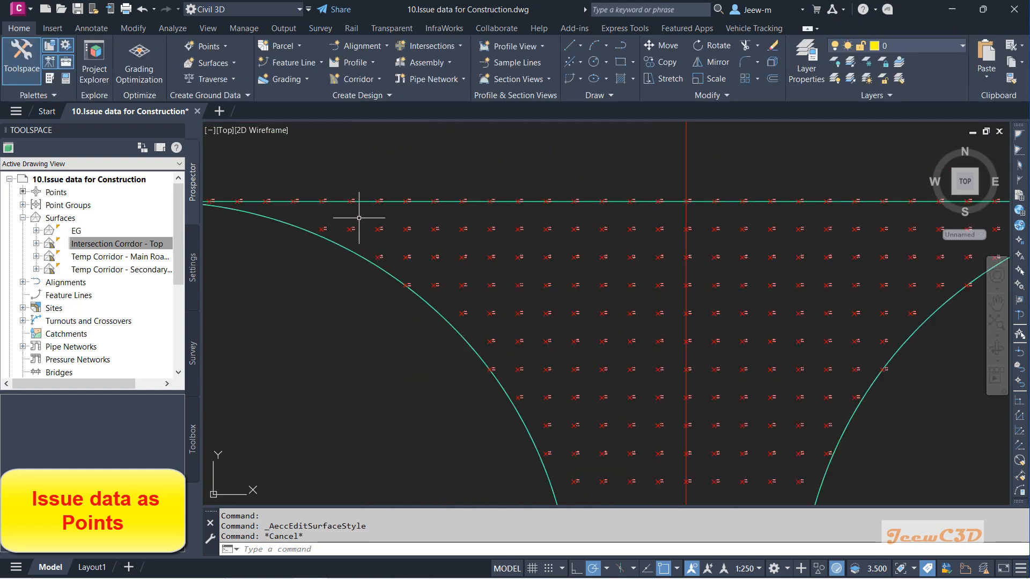
{"action": "scroll", "coordinate": [579, 228], "scroll_direction": "down", "scroll_amount": 3}
{"action": "scroll", "coordinate": [639, 305], "scroll_direction": "up", "scroll_amount": 5}
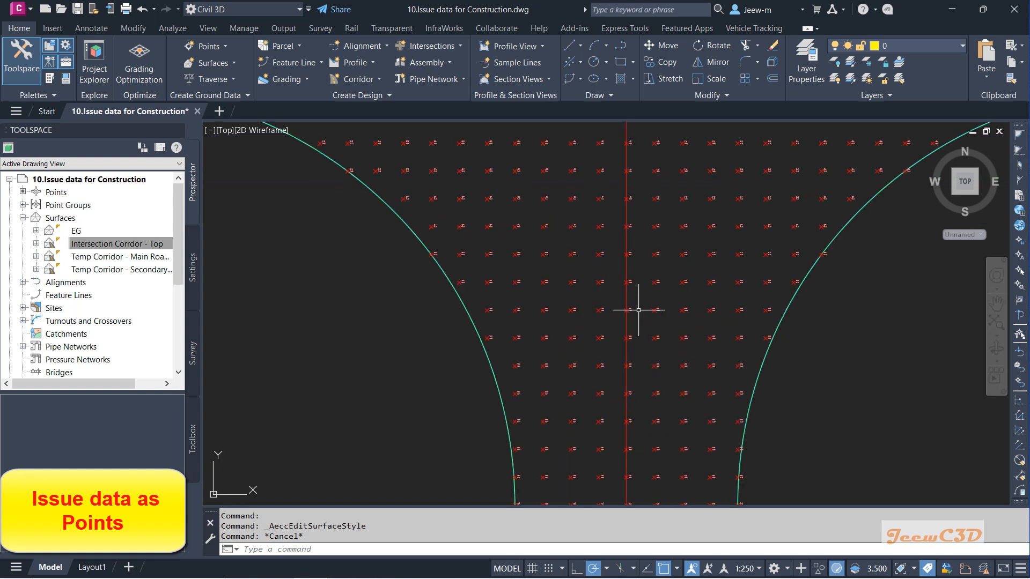
{"action": "scroll", "coordinate": [476, 271], "scroll_direction": "up", "scroll_amount": 3}
{"action": "scroll", "coordinate": [476, 272], "scroll_direction": "down", "scroll_amount": 5}
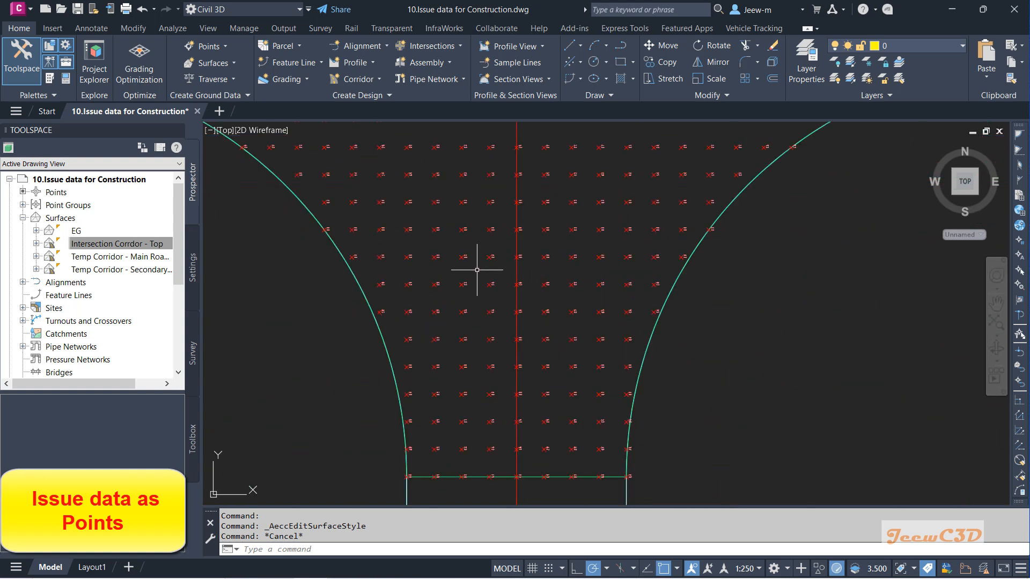
{"action": "scroll", "coordinate": [476, 272], "scroll_direction": "up", "scroll_amount": 4}
{"action": "scroll", "coordinate": [459, 269], "scroll_direction": "up", "scroll_amount": 2}
{"action": "scroll", "coordinate": [460, 269], "scroll_direction": "down", "scroll_amount": 6}
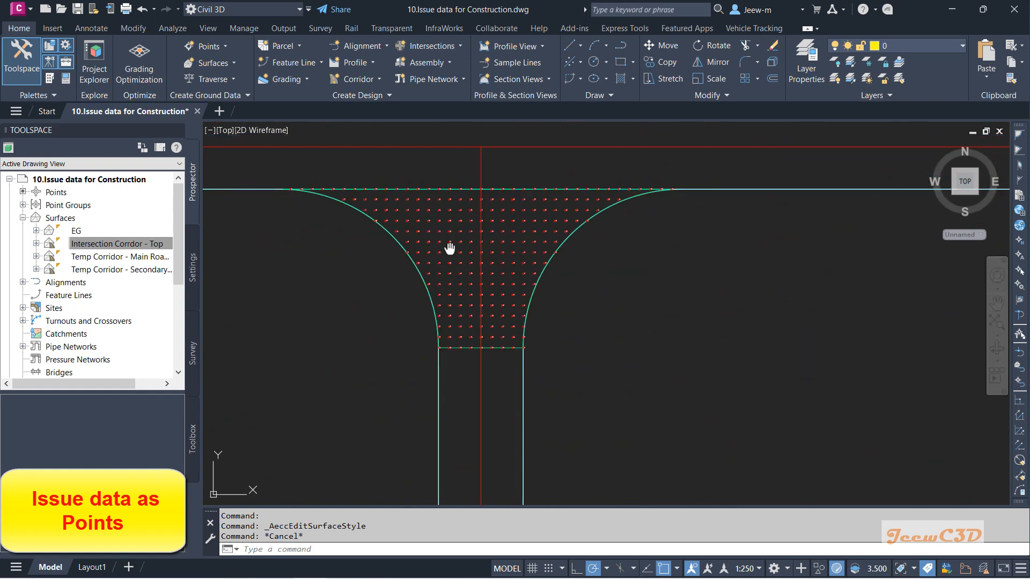
{"action": "scroll", "coordinate": [469, 288], "scroll_direction": "up", "scroll_amount": 1}
{"action": "scroll", "coordinate": [472, 288], "scroll_direction": "up", "scroll_amount": 6}
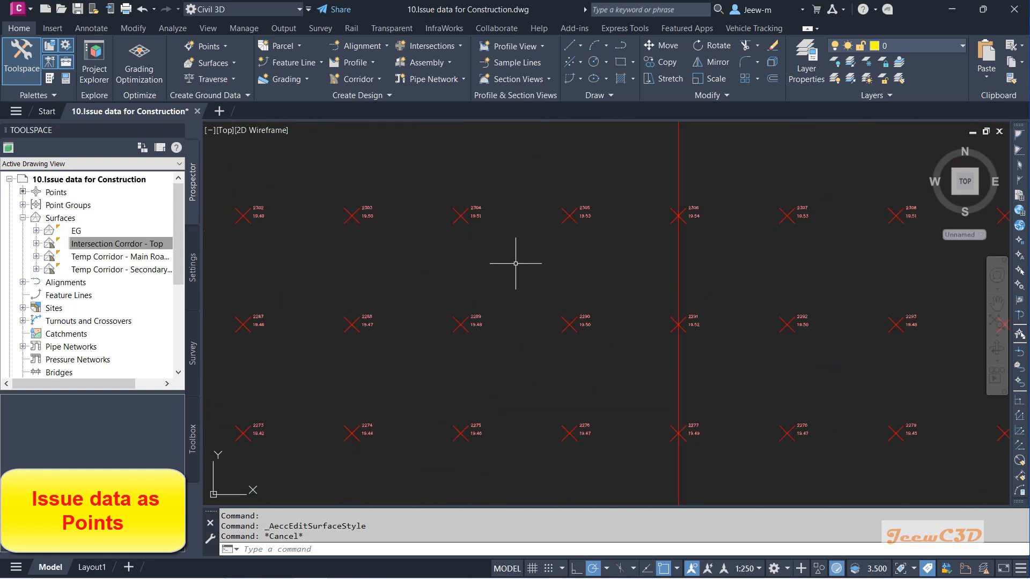
{"action": "scroll", "coordinate": [500, 281], "scroll_direction": "down", "scroll_amount": 5}
{"action": "scroll", "coordinate": [501, 281], "scroll_direction": "down", "scroll_amount": 2}
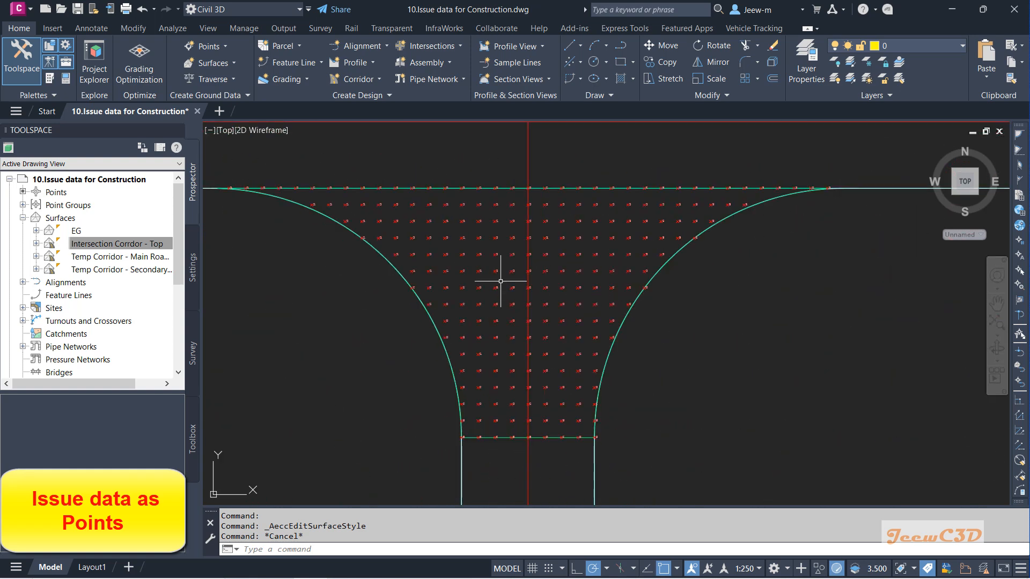
{"action": "scroll", "coordinate": [572, 246], "scroll_direction": "up", "scroll_amount": 2}
{"action": "scroll", "coordinate": [552, 260], "scroll_direction": "down", "scroll_amount": 4}
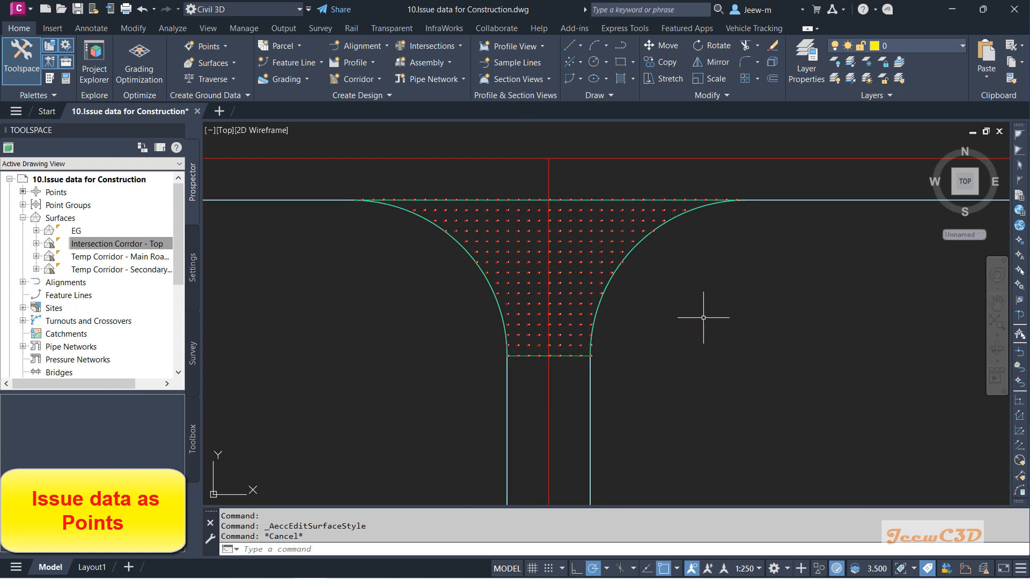
{"action": "mouse_move", "coordinate": [703, 317]}
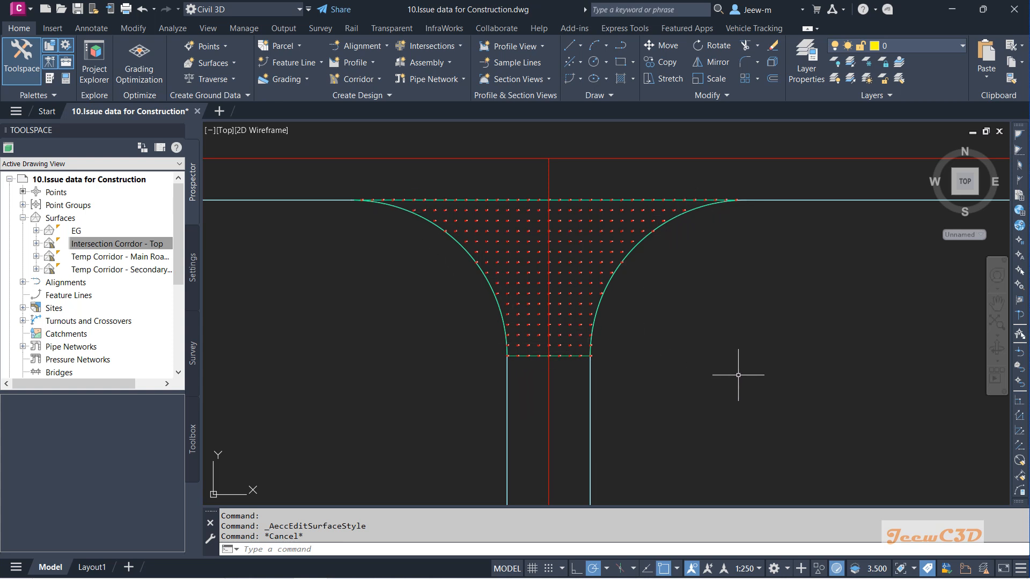
{"action": "mouse_move", "coordinate": [739, 376]}
{"action": "mouse_move", "coordinate": [774, 292]}
{"action": "mouse_move", "coordinate": [436, 333]}
{"action": "mouse_move", "coordinate": [761, 324]}
Step: Execute the Alignment_Curve report from the Reports Manager's Alignment reports
{"action": "left_click", "coordinate": [193, 437]}
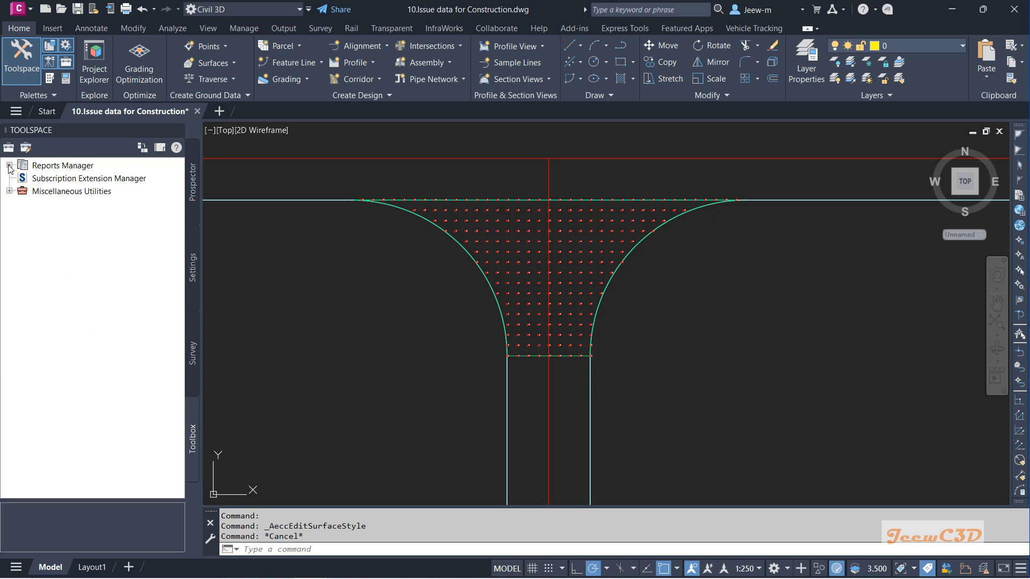
{"action": "left_click", "coordinate": [9, 165]}
{"action": "left_click", "coordinate": [24, 178]}
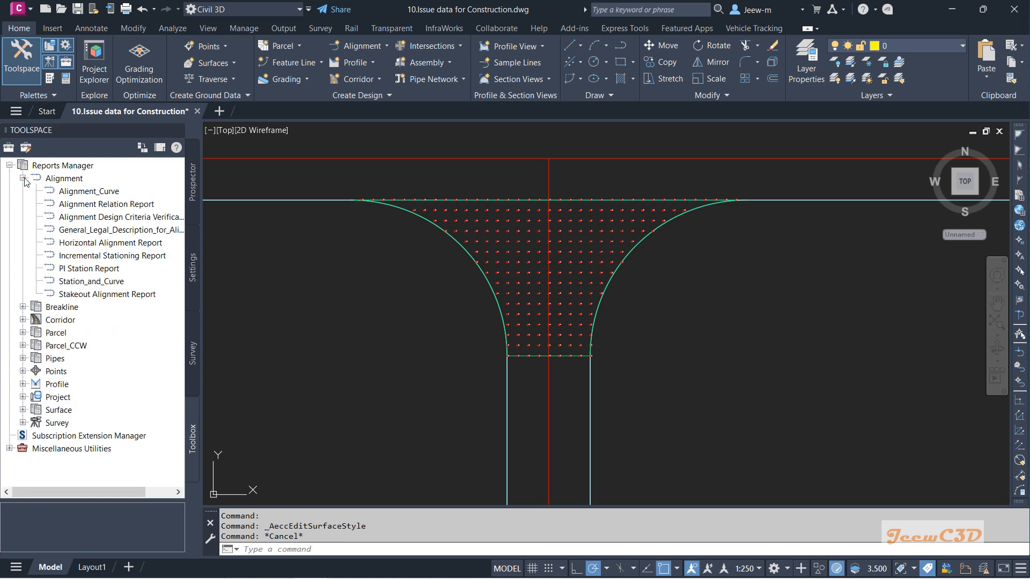
{"action": "left_click", "coordinate": [88, 192]}
{"action": "double_click", "coordinate": [96, 194]}
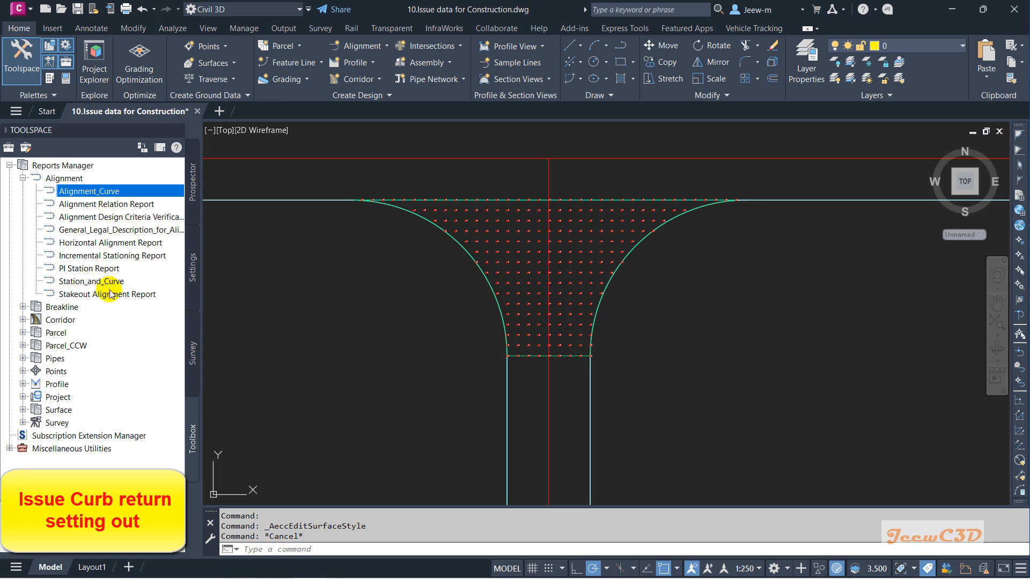
{"action": "right_click", "coordinate": [104, 195]}
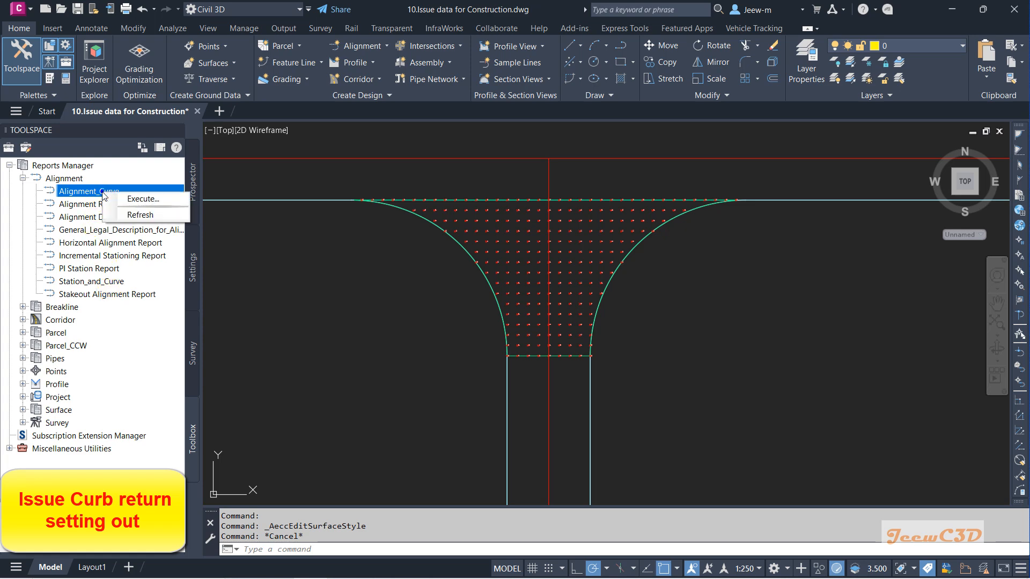
{"action": "left_click", "coordinate": [149, 199]}
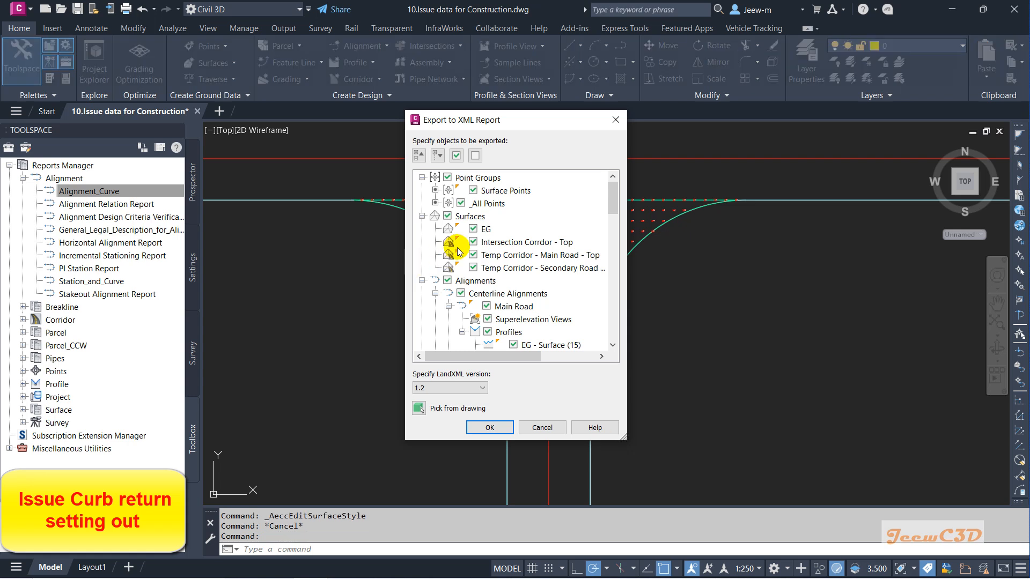
Step: Clear all objects to export and check only the SE Curb Return alignment
{"action": "left_click", "coordinate": [476, 156]}
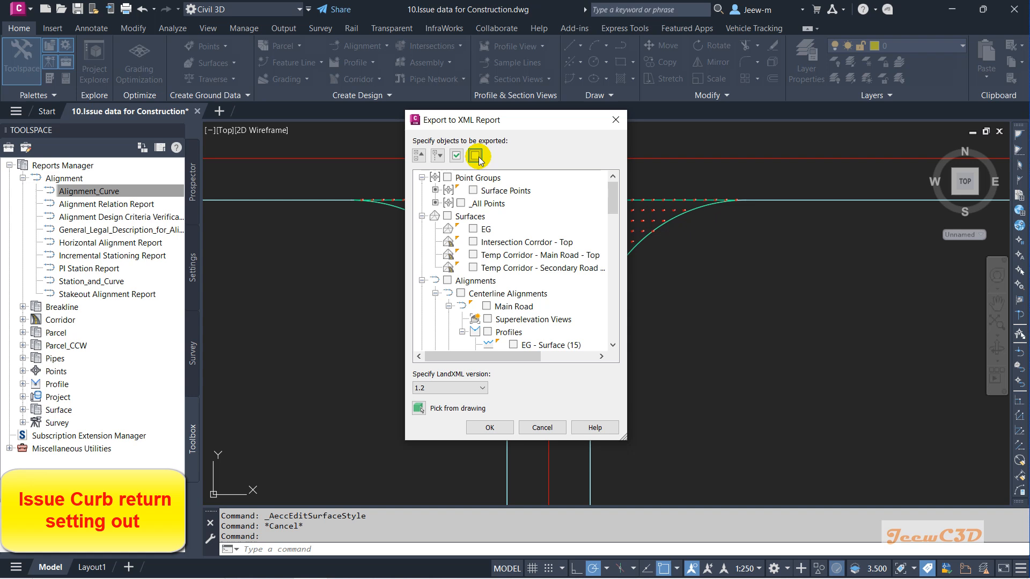
{"action": "left_click", "coordinate": [449, 306]}
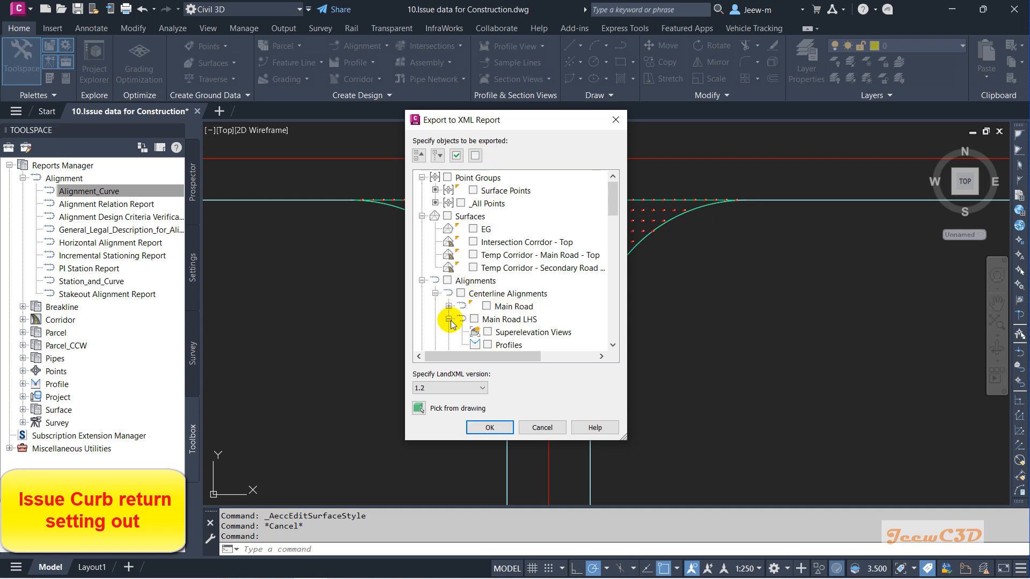
{"action": "left_click", "coordinate": [449, 319]}
{"action": "left_click", "coordinate": [449, 345]}
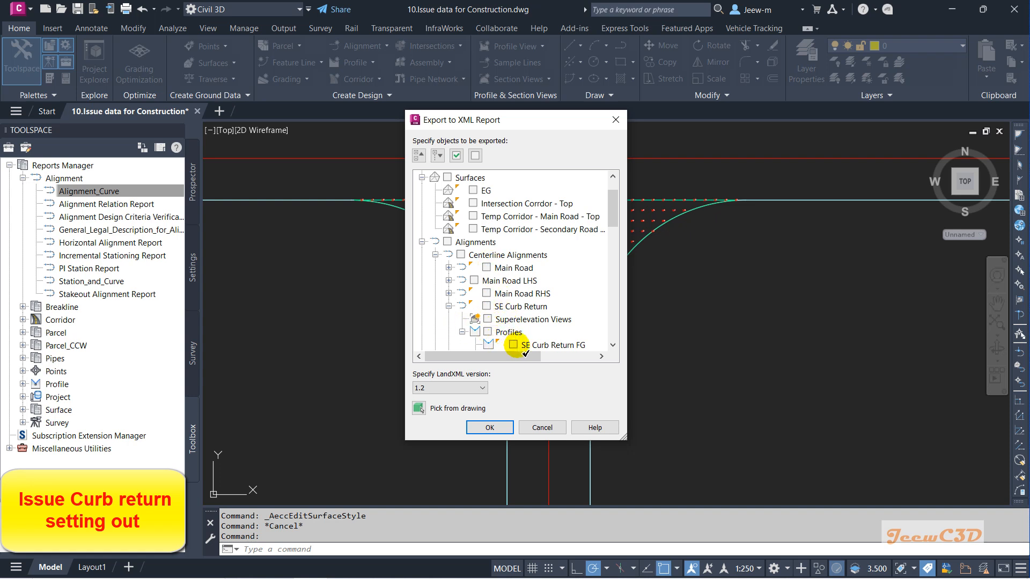
{"action": "left_click", "coordinate": [487, 307]}
{"action": "scroll", "coordinate": [488, 306], "scroll_direction": "down", "scroll_amount": 1}
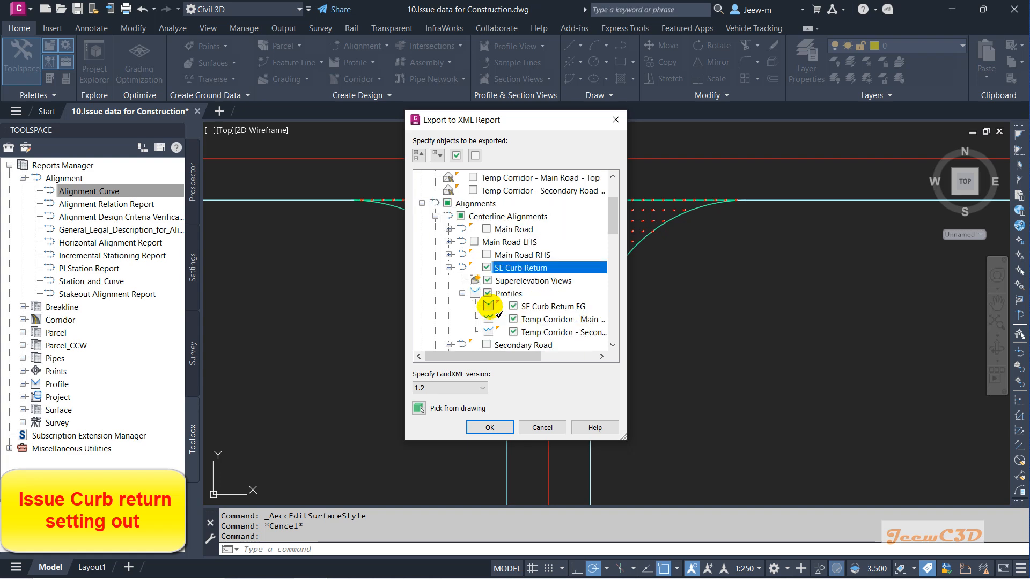
{"action": "scroll", "coordinate": [480, 307], "scroll_direction": "down", "scroll_amount": 1}
Step: Also check the SW Curb Return alignment for export and confirm the report selection
{"action": "left_click", "coordinate": [448, 307]}
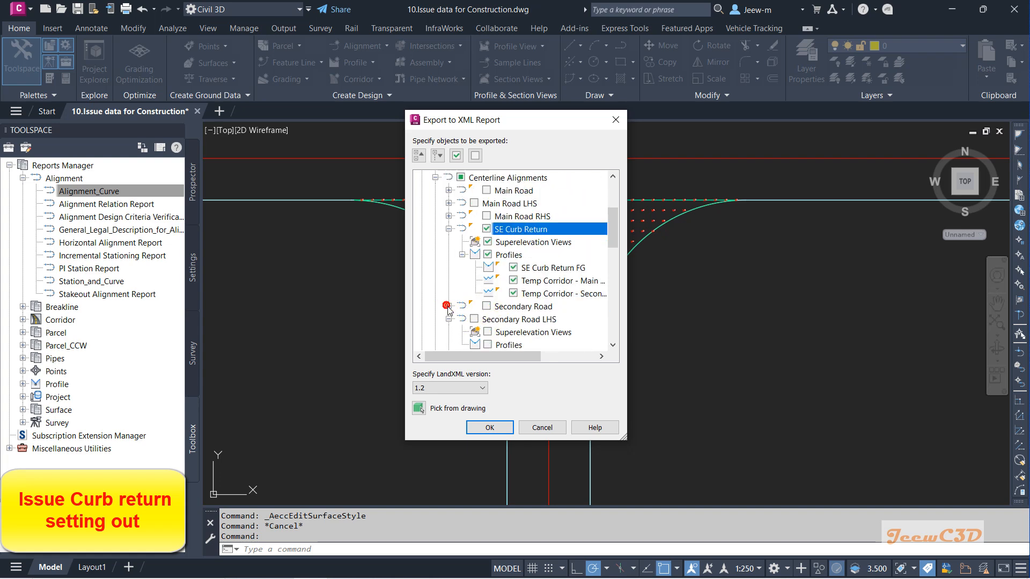
{"action": "left_click", "coordinate": [460, 319]}
{"action": "left_click", "coordinate": [448, 319]}
{"action": "scroll", "coordinate": [470, 314], "scroll_direction": "down", "scroll_amount": 1}
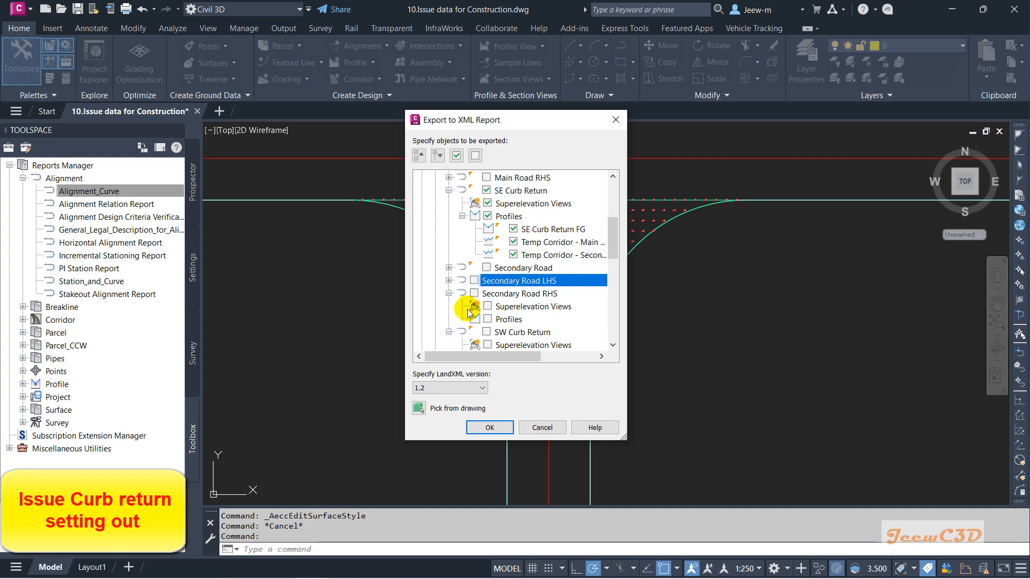
{"action": "left_click", "coordinate": [448, 293]}
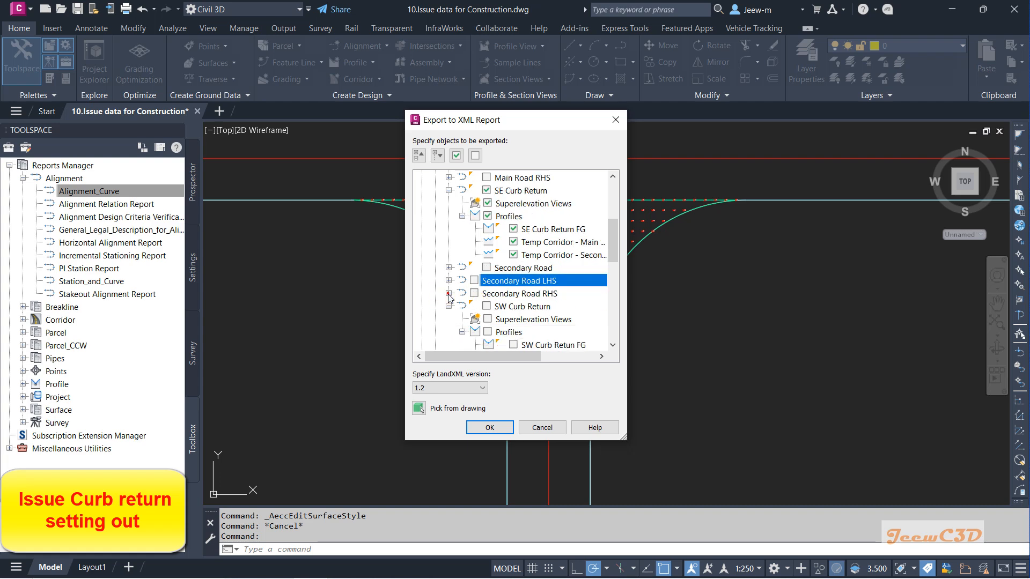
{"action": "left_click", "coordinate": [486, 306]}
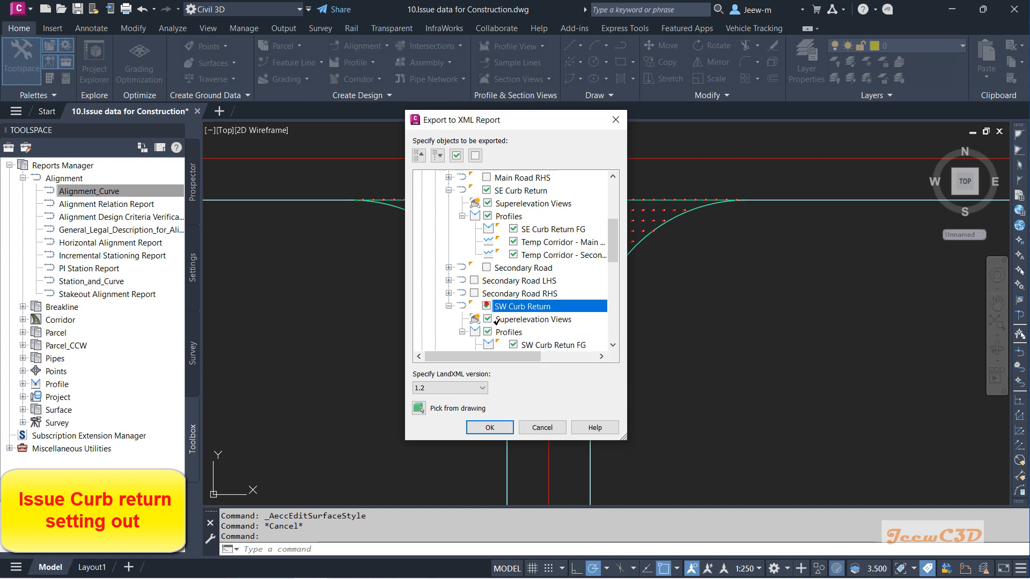
{"action": "scroll", "coordinate": [470, 321], "scroll_direction": "down", "scroll_amount": 6}
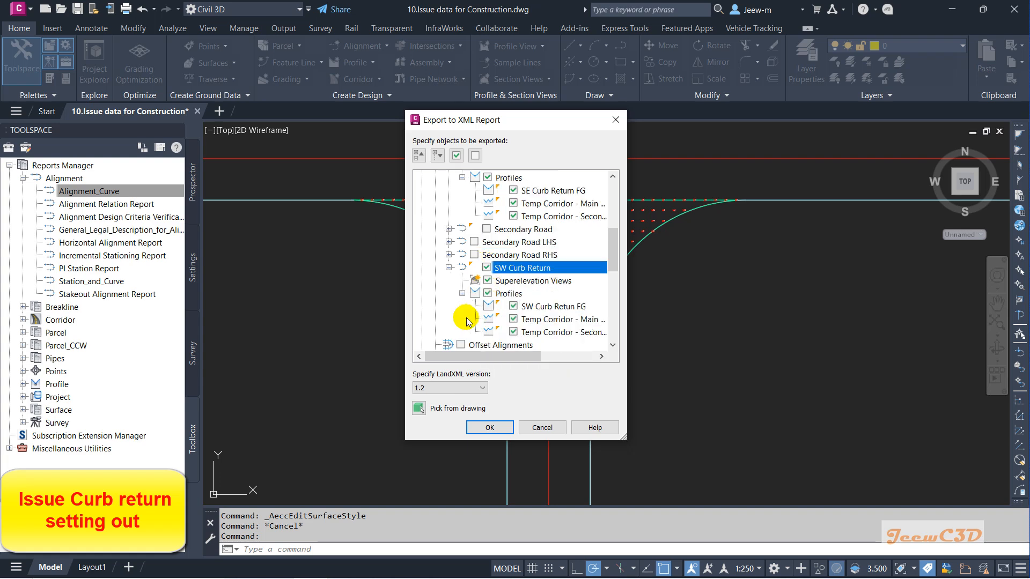
{"action": "scroll", "coordinate": [493, 306], "scroll_direction": "down", "scroll_amount": 3}
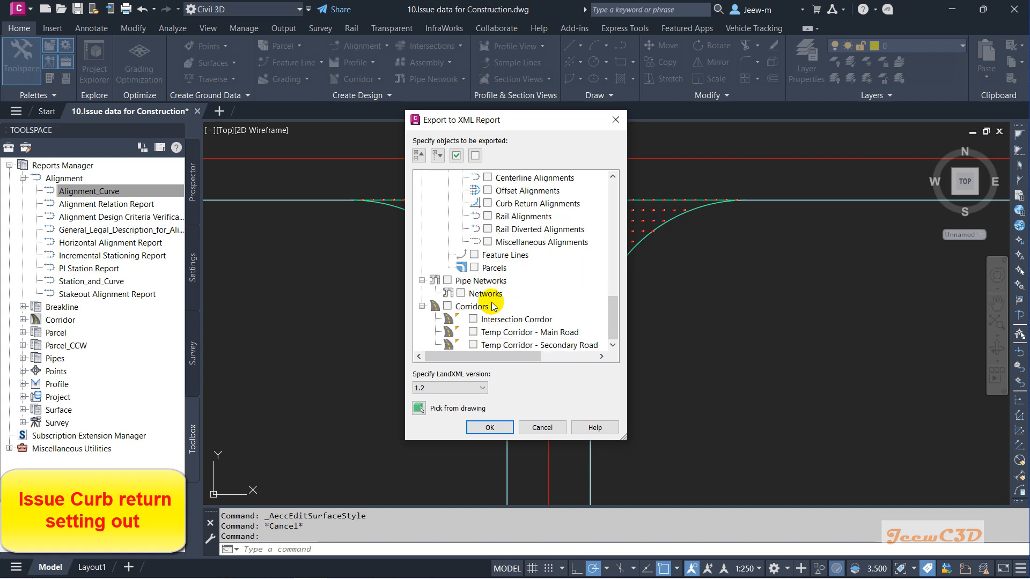
{"action": "scroll", "coordinate": [493, 306], "scroll_direction": "up", "scroll_amount": 15}
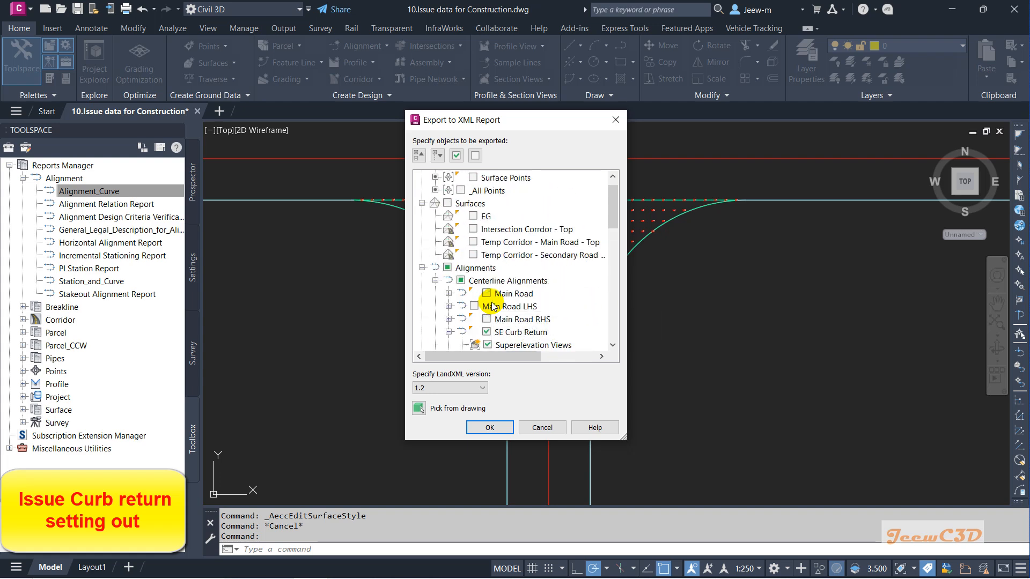
{"action": "left_click", "coordinate": [490, 428]}
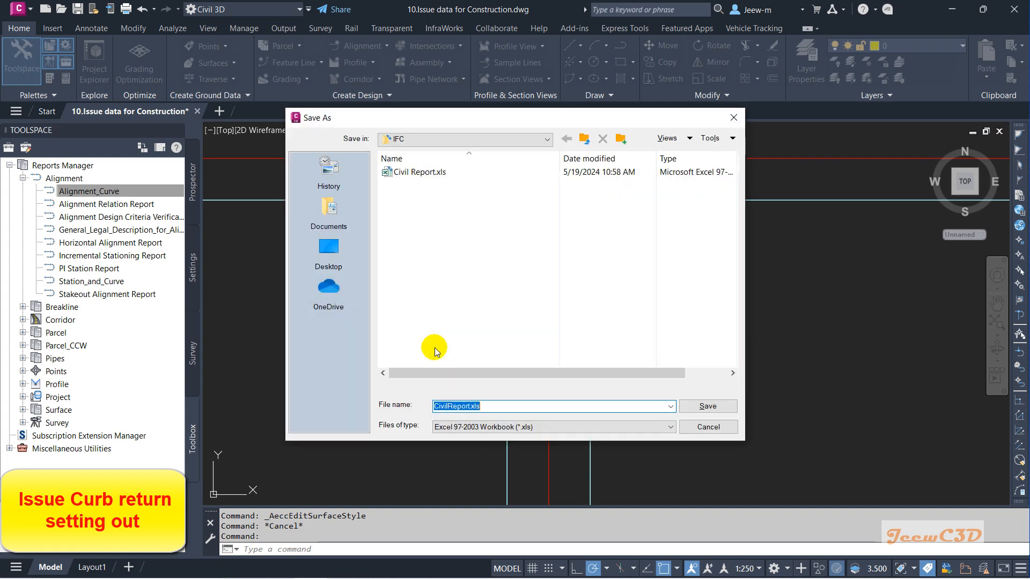
Step: Save the Alignment_Curve report as Civil Report.xls in Excel 97-2003 Workbook format, replacing the existing file
{"action": "left_click", "coordinate": [533, 428]}
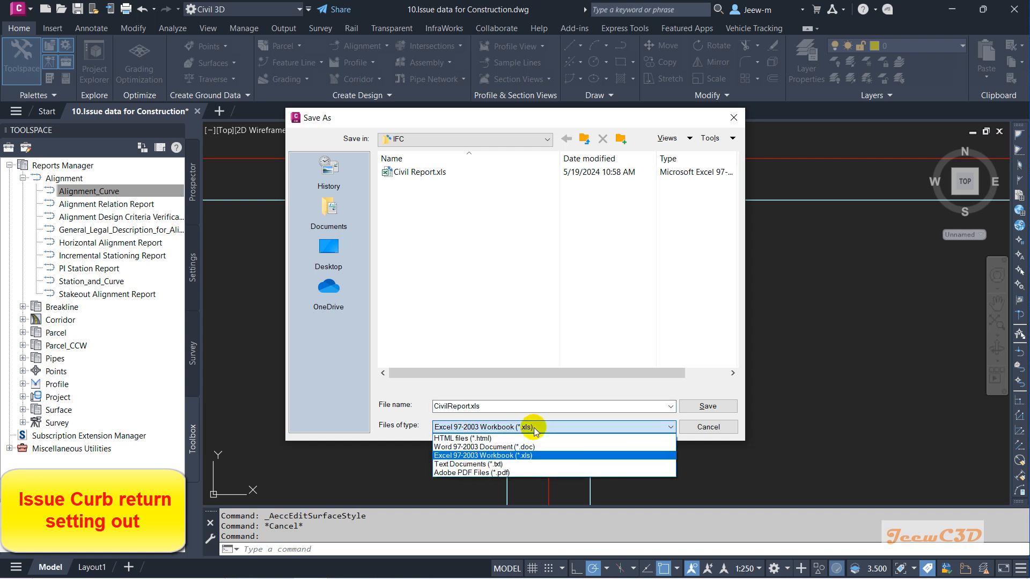
{"action": "left_click", "coordinate": [525, 456]}
{"action": "left_click", "coordinate": [417, 172]}
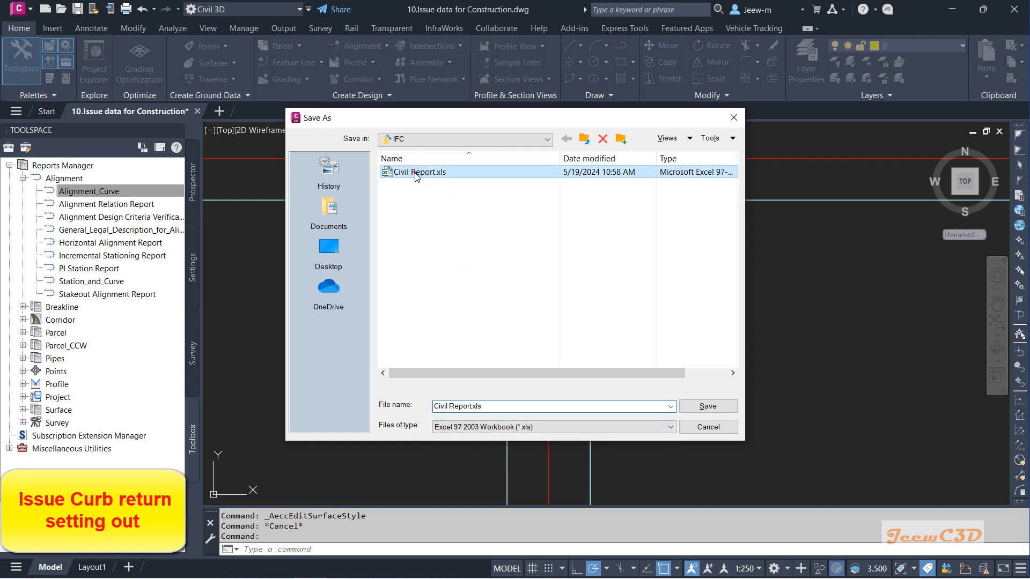
{"action": "left_click", "coordinate": [482, 408]}
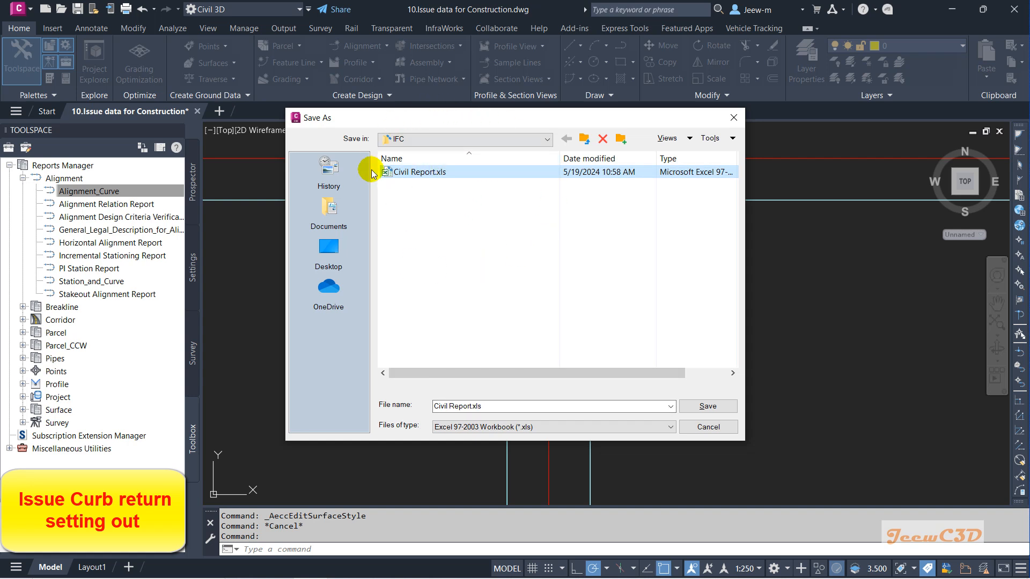
{"action": "left_click", "coordinate": [707, 409]}
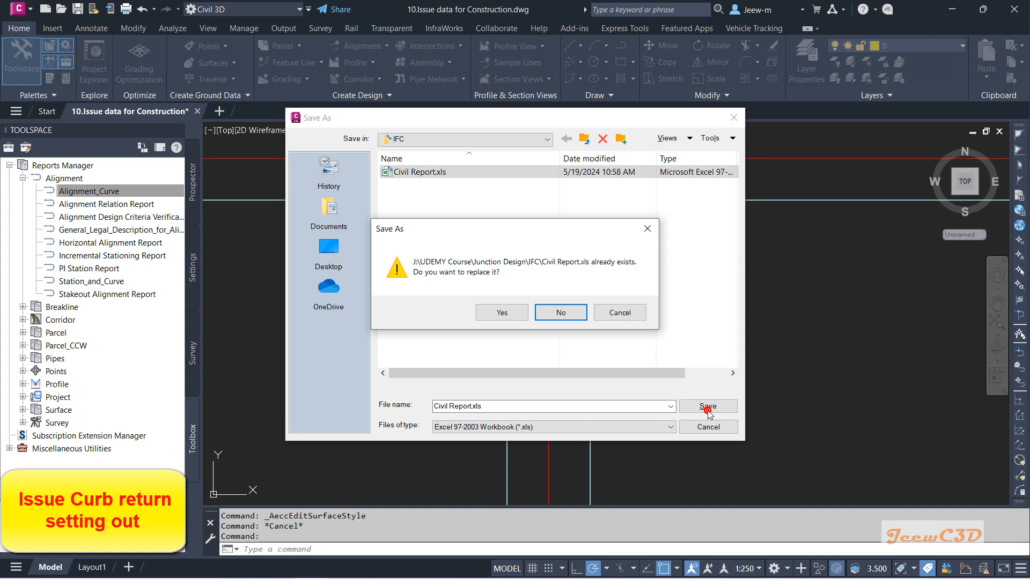
{"action": "left_click", "coordinate": [518, 315]}
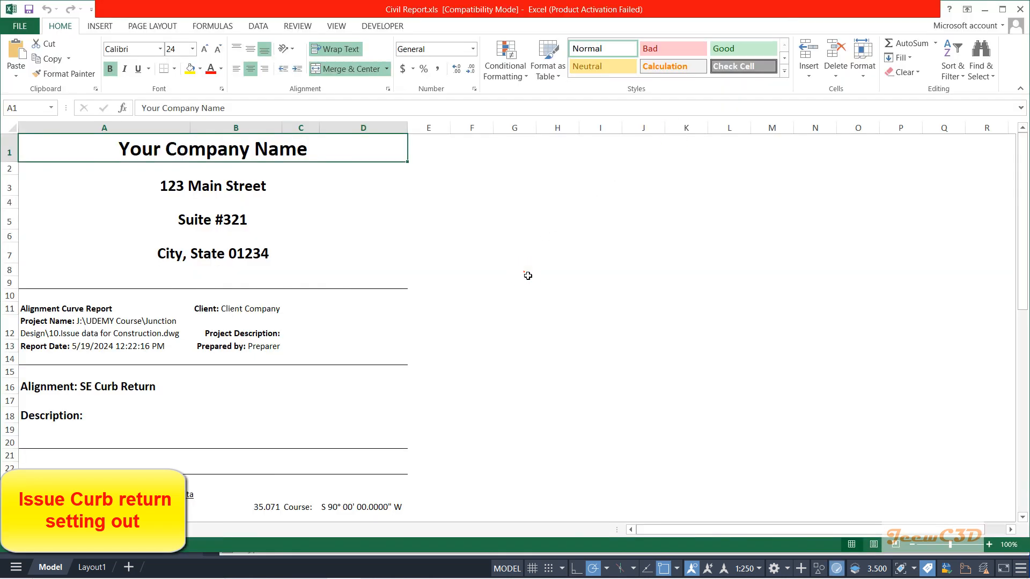
Step: Review the curb return curve data for SE and SW Curb Return in the Excel report, then close the spreadsheet
{"action": "left_click", "coordinate": [524, 271]}
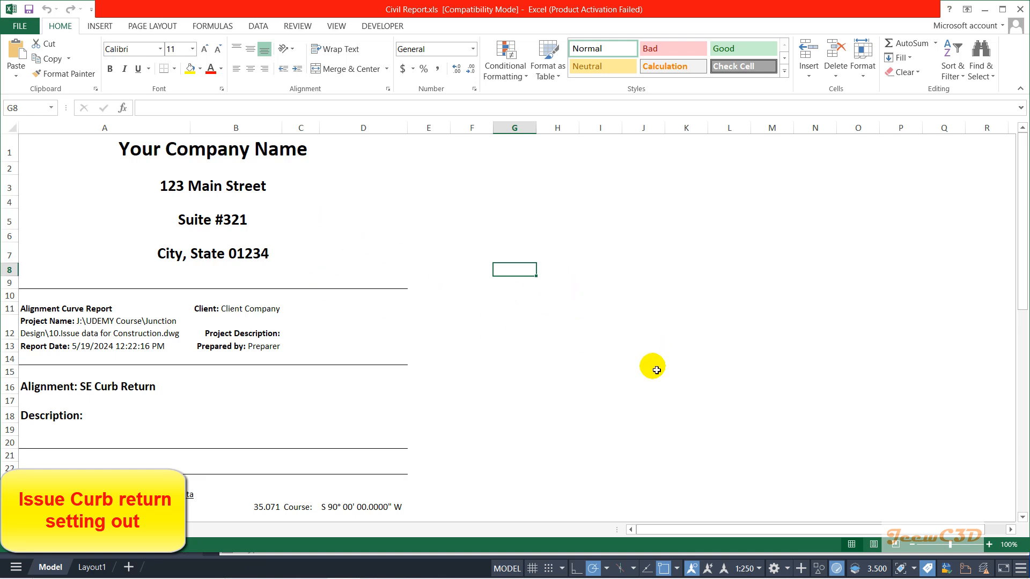
{"action": "scroll", "coordinate": [627, 382], "scroll_direction": "down", "scroll_amount": 6}
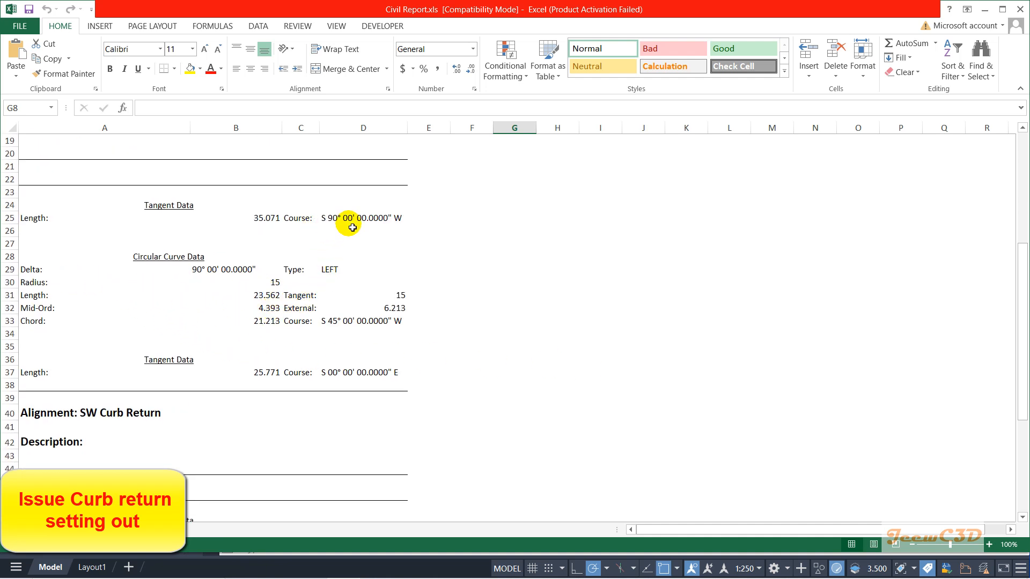
{"action": "scroll", "coordinate": [340, 323], "scroll_direction": "down", "scroll_amount": 6}
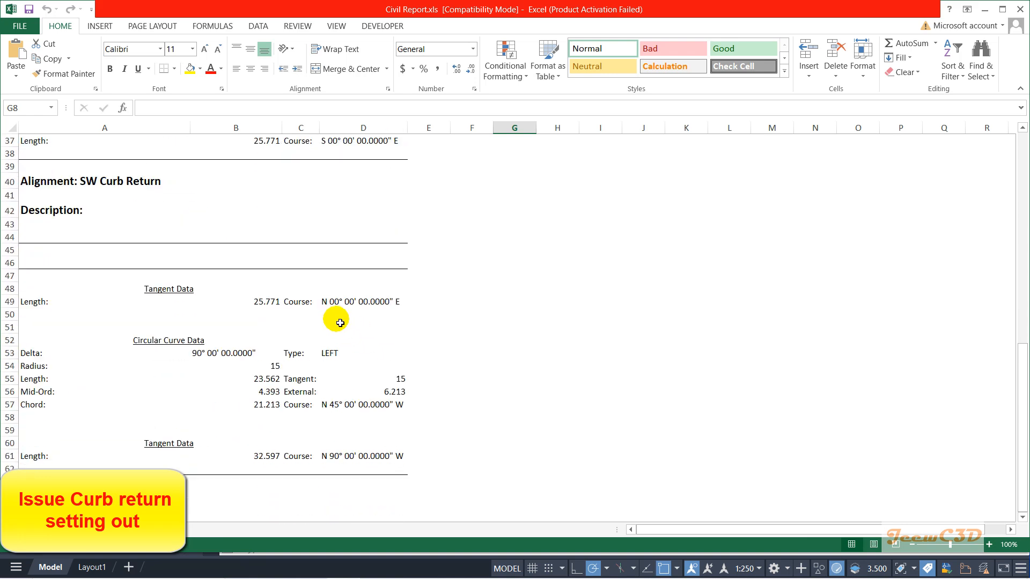
{"action": "scroll", "coordinate": [226, 373], "scroll_direction": "up", "scroll_amount": 1}
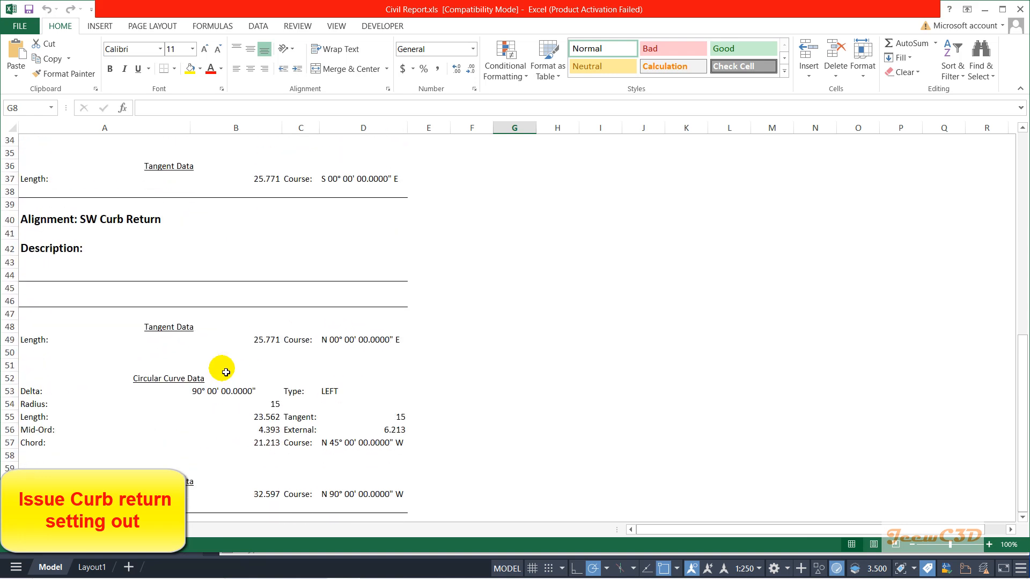
{"action": "scroll", "coordinate": [226, 372], "scroll_direction": "down", "scroll_amount": 5}
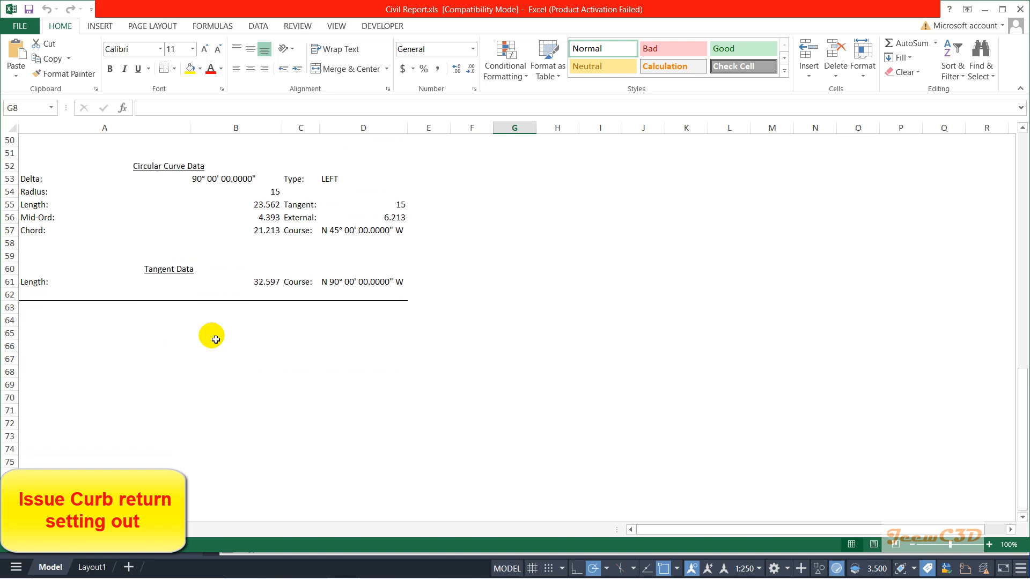
{"action": "scroll", "coordinate": [216, 340], "scroll_direction": "down", "scroll_amount": 2}
{"action": "scroll", "coordinate": [216, 339], "scroll_direction": "up", "scroll_amount": 7}
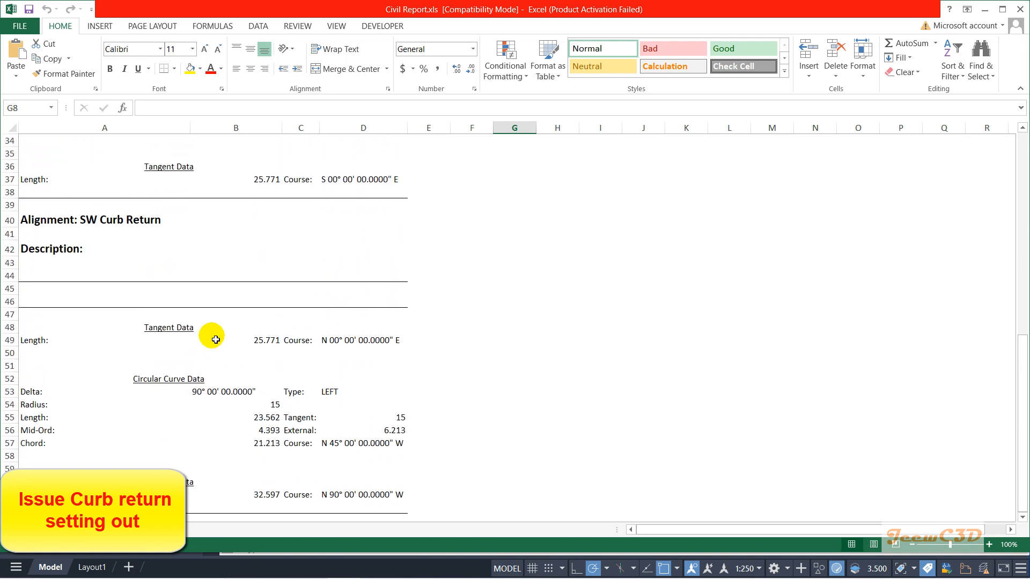
{"action": "scroll", "coordinate": [215, 340], "scroll_direction": "up", "scroll_amount": 8}
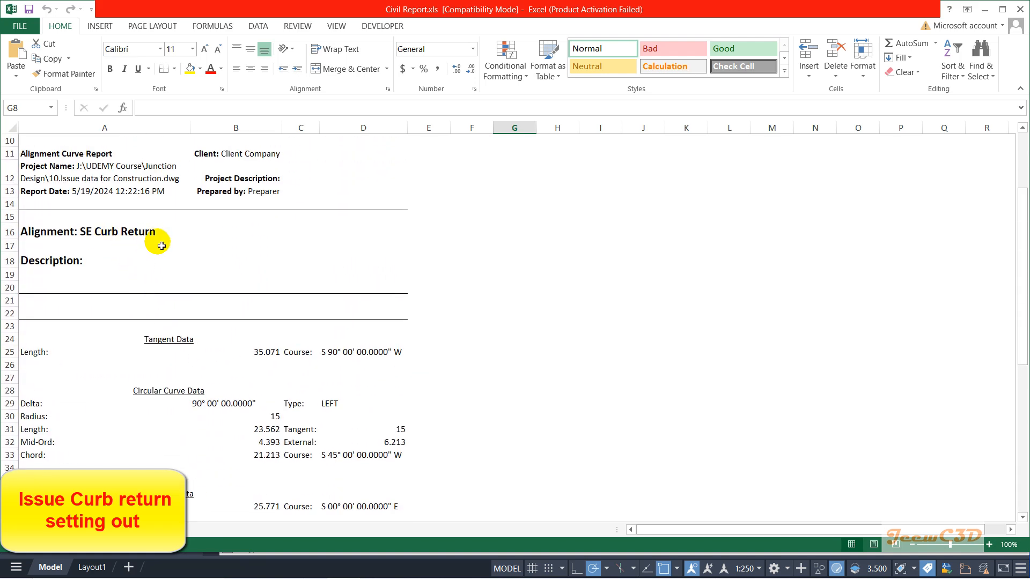
{"action": "scroll", "coordinate": [160, 284], "scroll_direction": "down", "scroll_amount": 5}
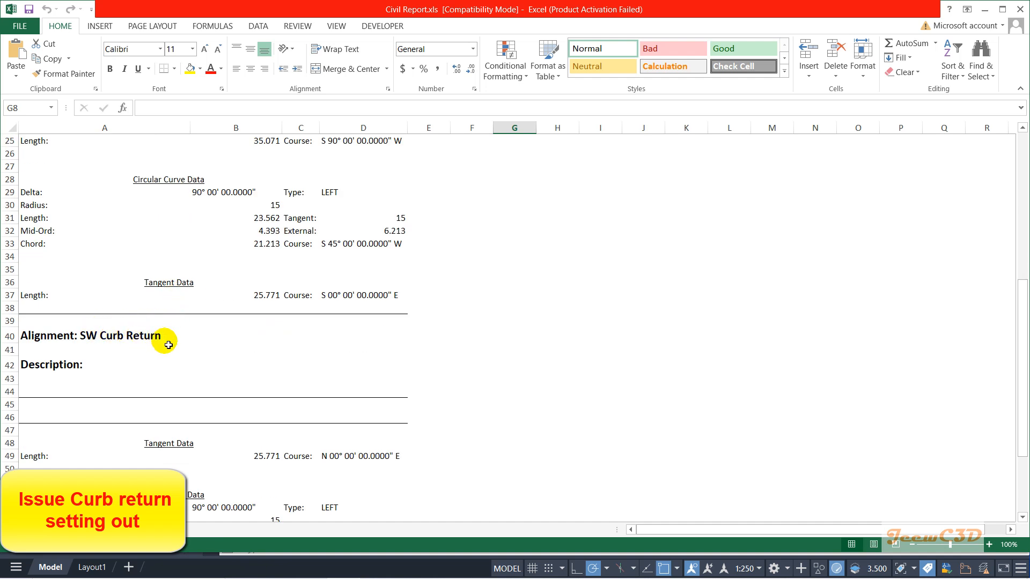
{"action": "scroll", "coordinate": [168, 345], "scroll_direction": "down", "scroll_amount": 2}
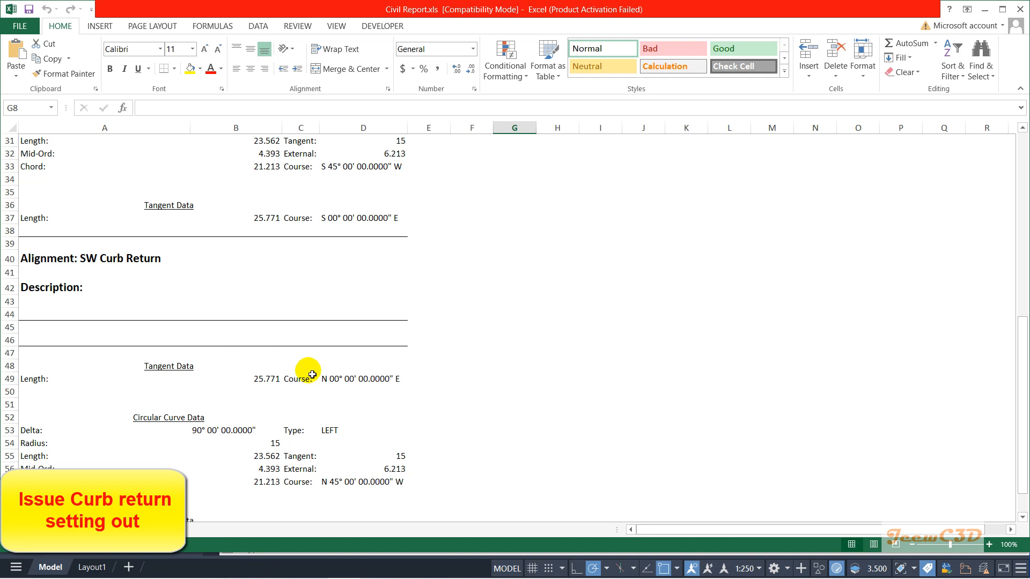
{"action": "scroll", "coordinate": [314, 376], "scroll_direction": "down", "scroll_amount": 4}
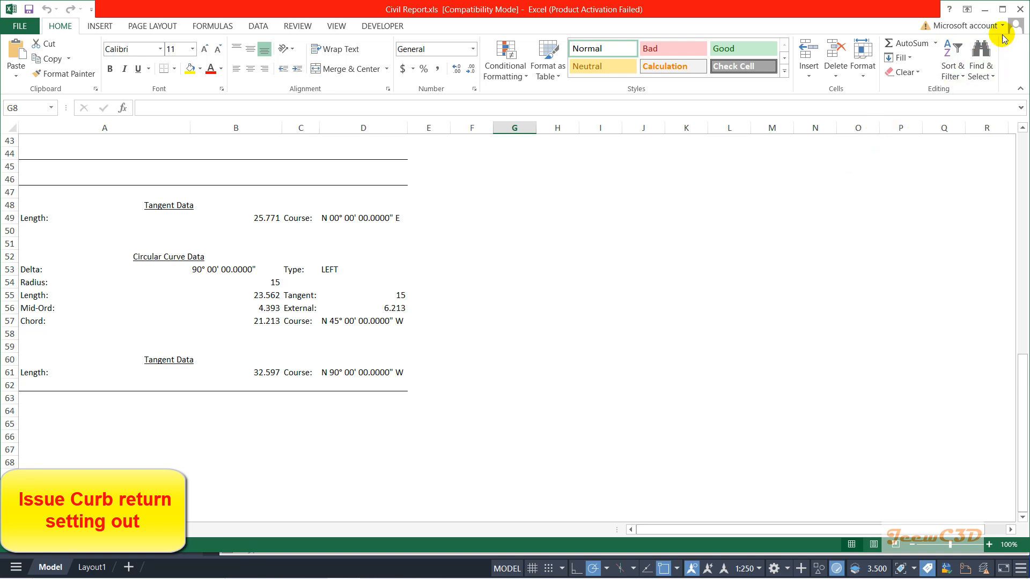
{"action": "left_click", "coordinate": [1021, 10]}
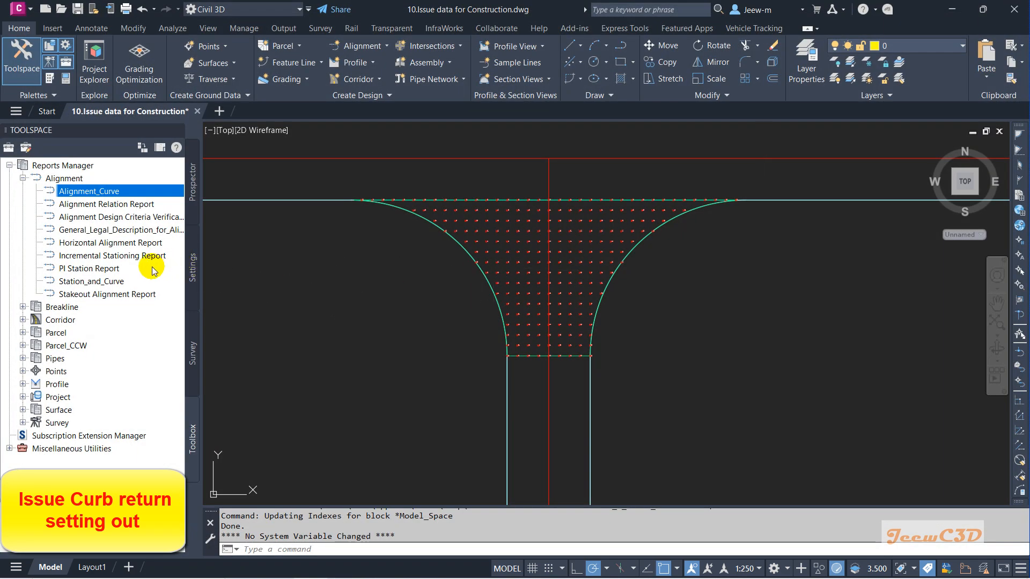
Step: Execute the Station_and_Curve alignment report and clear all objects selected for export
{"action": "left_click", "coordinate": [110, 283]}
{"action": "left_click", "coordinate": [110, 286]}
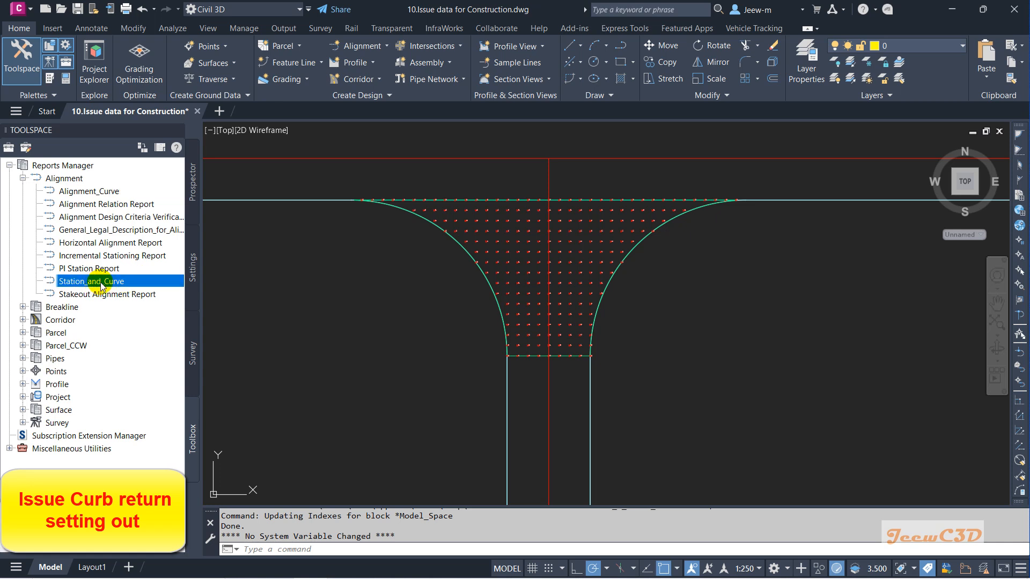
{"action": "right_click", "coordinate": [103, 285]}
{"action": "left_click", "coordinate": [122, 285]}
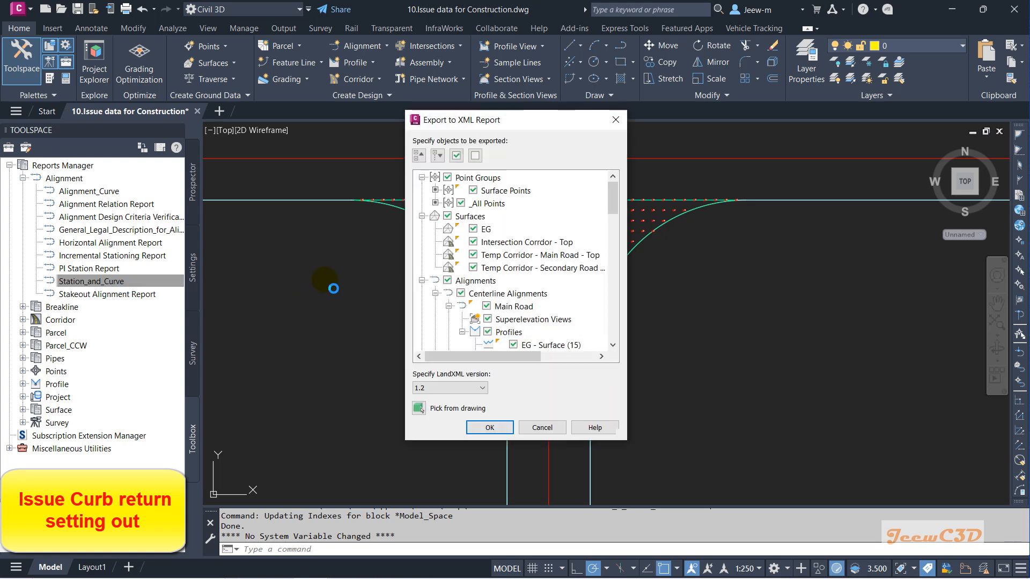
{"action": "left_click", "coordinate": [476, 155]}
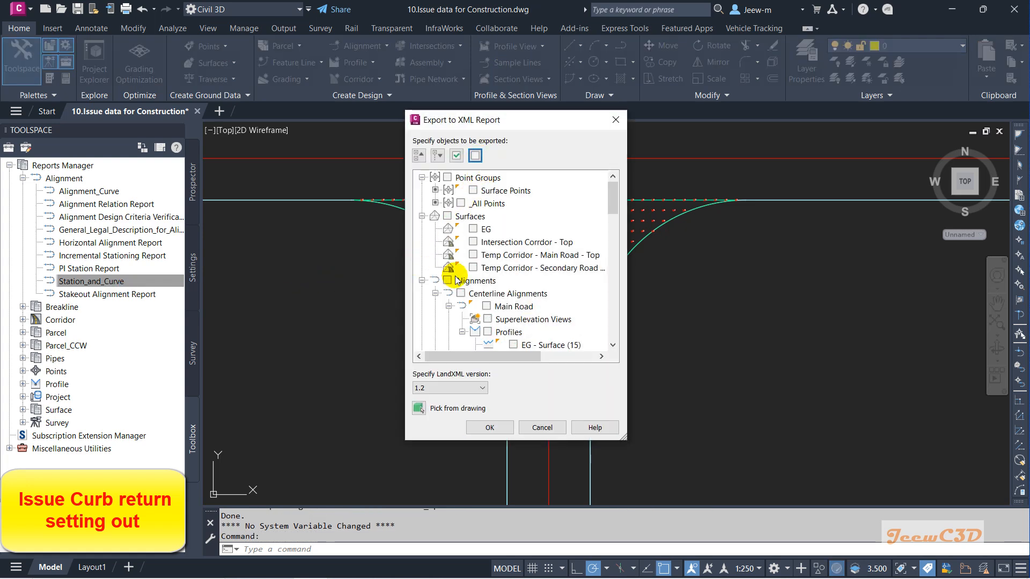
Step: Check the SE Curb Return alignment for export among the centerline alignments
{"action": "left_click", "coordinate": [448, 306]}
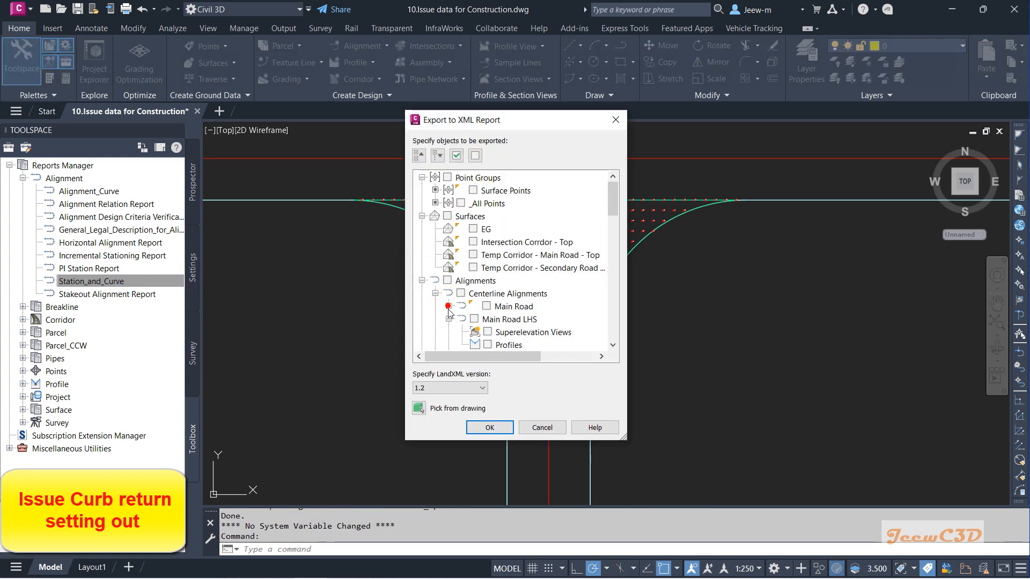
{"action": "left_click", "coordinate": [449, 319]}
{"action": "left_click", "coordinate": [449, 331]}
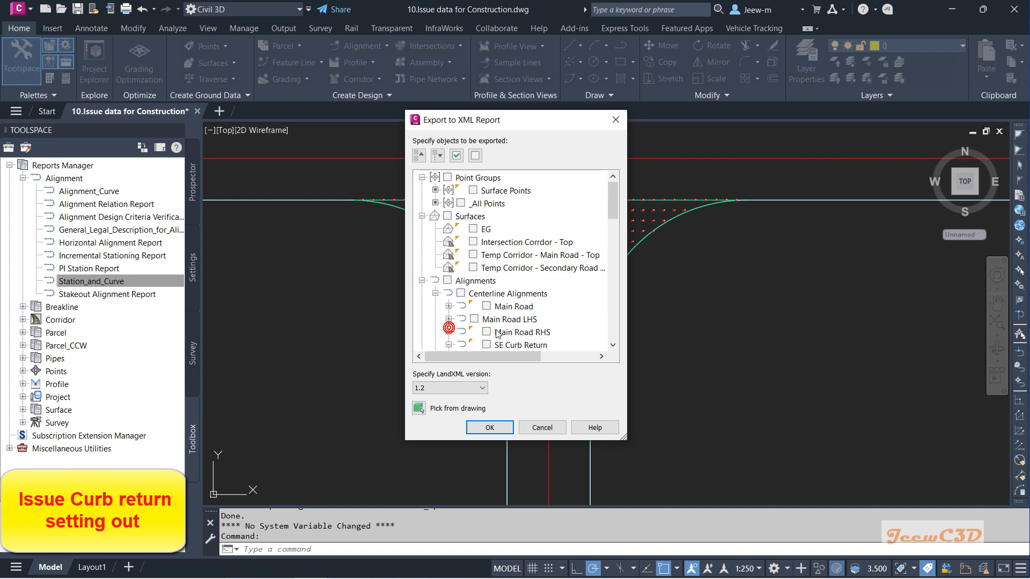
{"action": "scroll", "coordinate": [499, 334], "scroll_direction": "down", "scroll_amount": 1}
{"action": "left_click", "coordinate": [485, 306]}
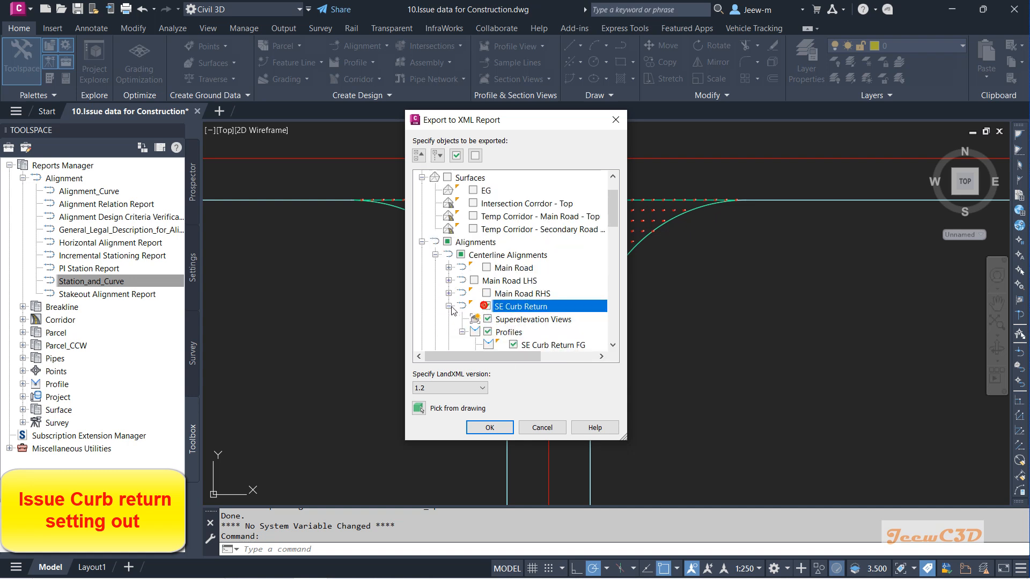
Step: Also check the SW Curb Return alignment for export and confirm the report selection
{"action": "left_click", "coordinate": [448, 307]}
{"action": "left_click", "coordinate": [449, 319]}
{"action": "left_click", "coordinate": [448, 332]}
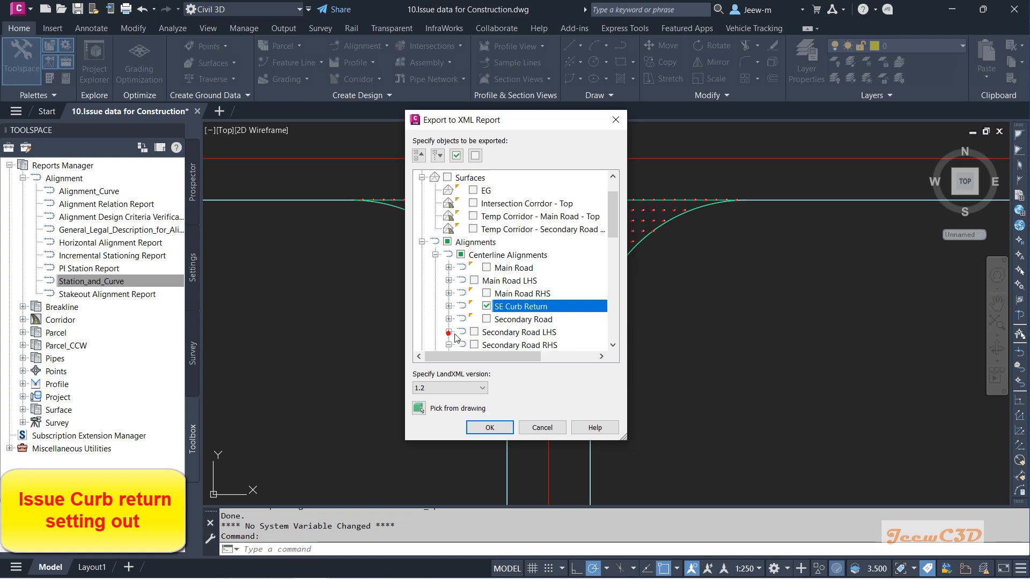
{"action": "scroll", "coordinate": [455, 336], "scroll_direction": "down", "scroll_amount": 1}
{"action": "left_click", "coordinate": [449, 307]}
{"action": "left_click", "coordinate": [486, 319]}
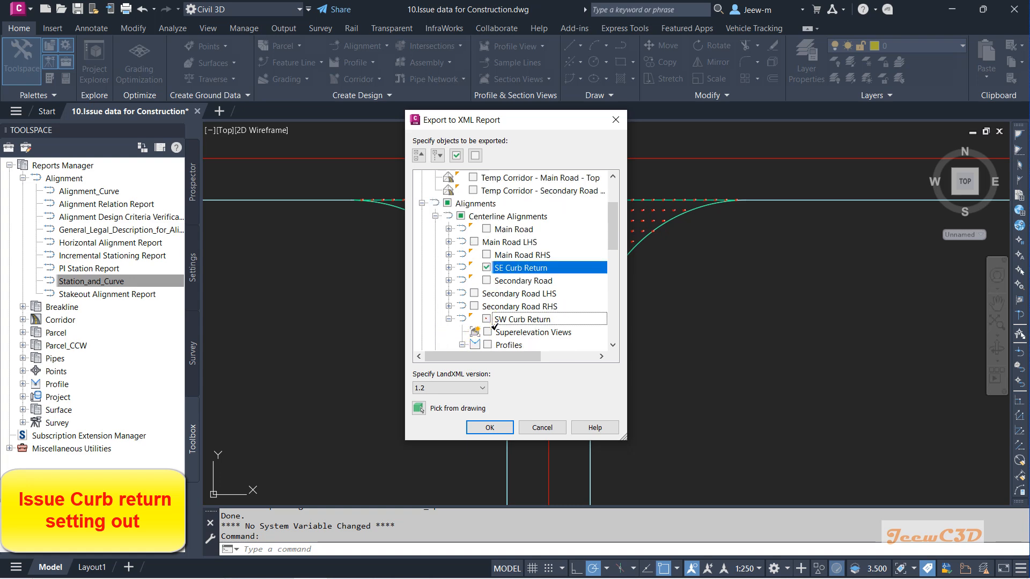
{"action": "left_click", "coordinate": [448, 319]}
{"action": "left_click", "coordinate": [500, 428]}
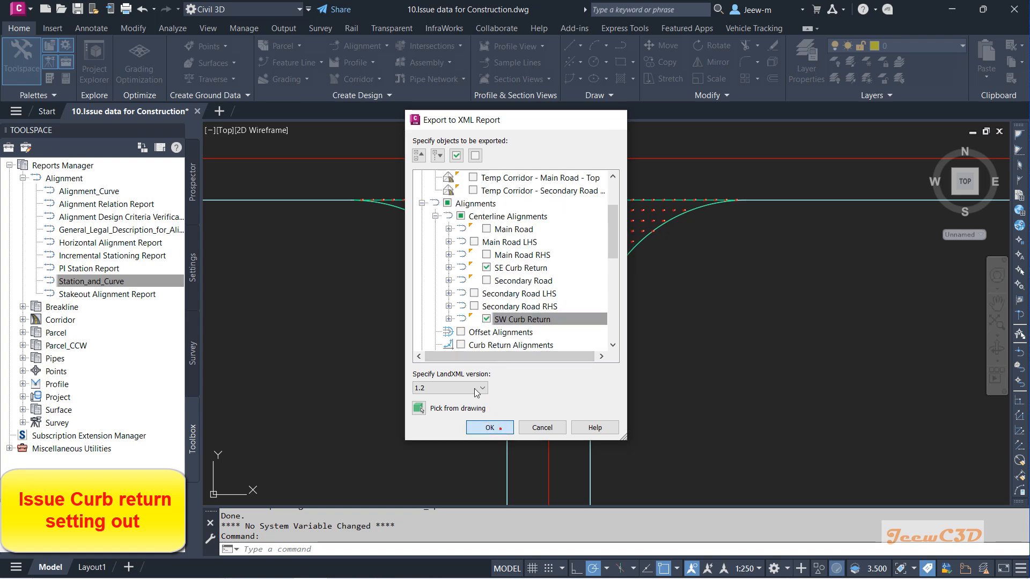
Step: Save the Station_and_Curve report as CivilReport2.xls
{"action": "left_click", "coordinate": [474, 408]}
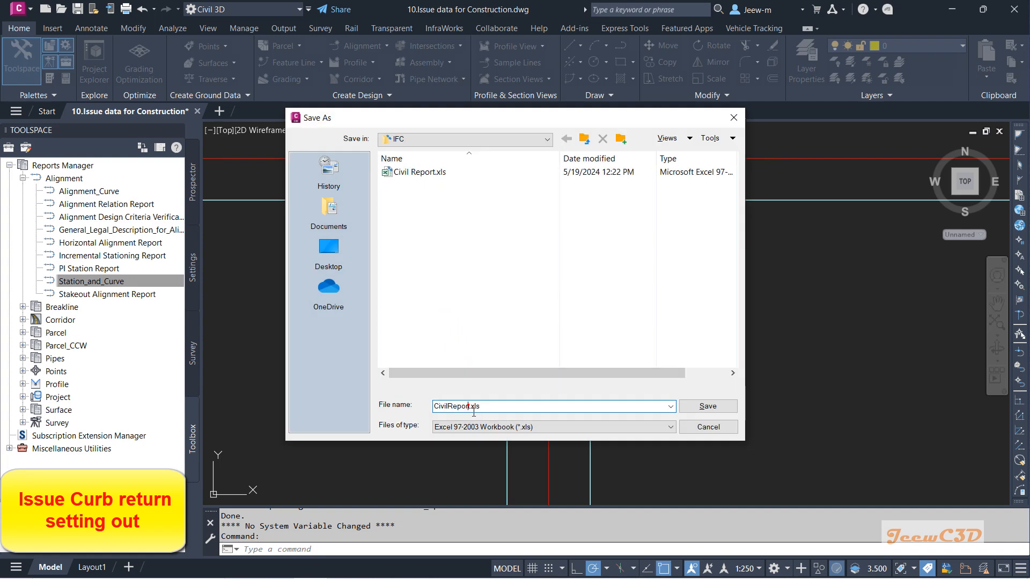
{"action": "left_click", "coordinate": [472, 410]}
{"action": "type", "text": "2"}
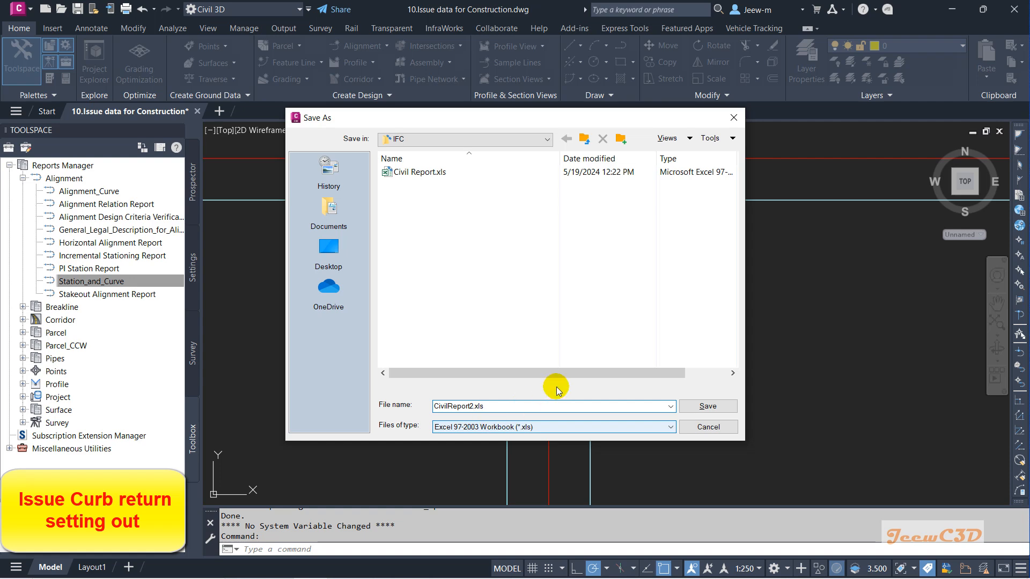
{"action": "left_click", "coordinate": [708, 406]}
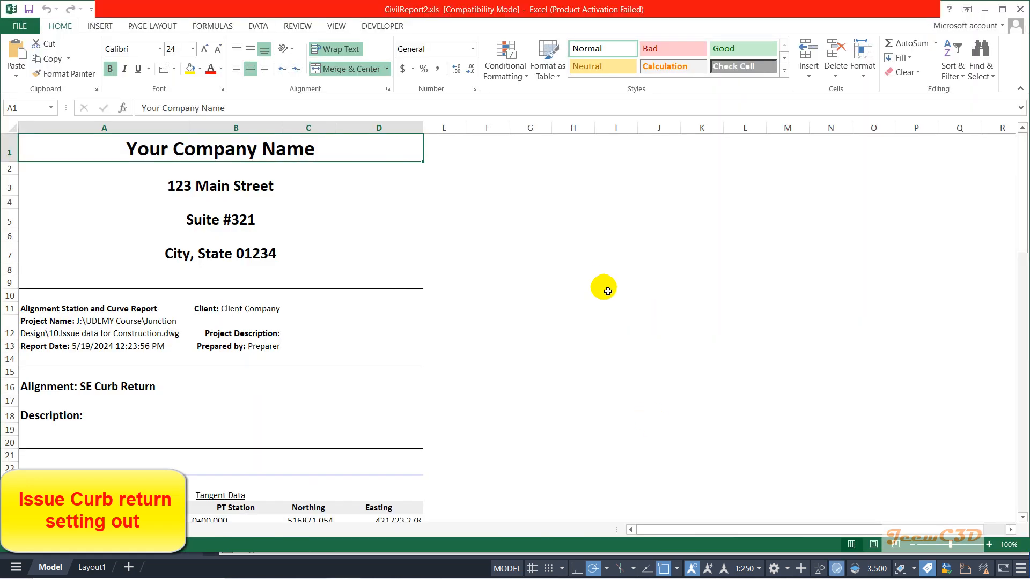
Step: Review the station, northing and easting data for both curb returns in the Excel report, then close it
{"action": "scroll", "coordinate": [562, 307], "scroll_direction": "down", "scroll_amount": 4}
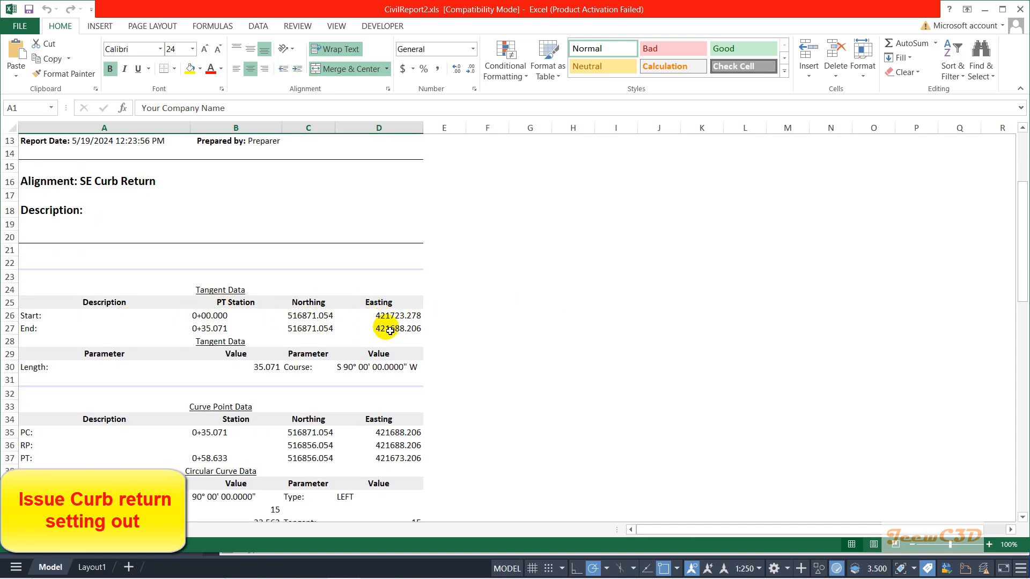
{"action": "scroll", "coordinate": [389, 327], "scroll_direction": "down", "scroll_amount": 2}
{"action": "scroll", "coordinate": [303, 305], "scroll_direction": "down", "scroll_amount": 1}
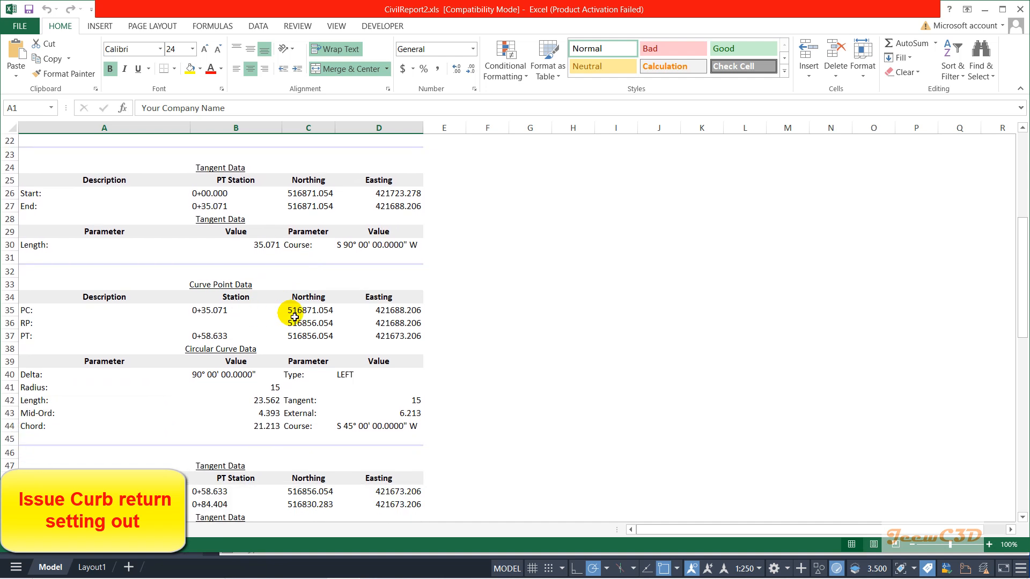
{"action": "scroll", "coordinate": [244, 306], "scroll_direction": "up", "scroll_amount": 3}
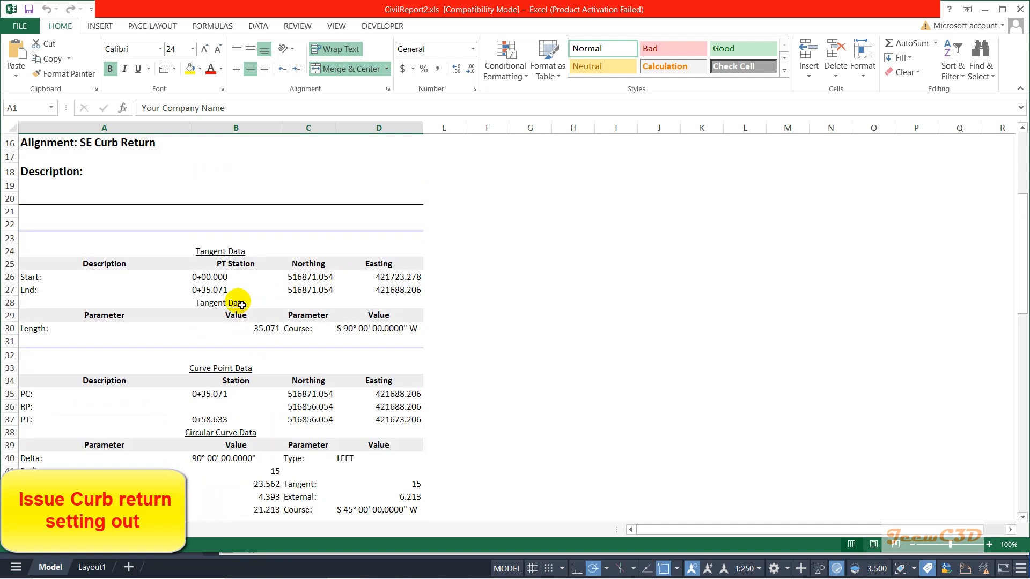
{"action": "scroll", "coordinate": [165, 230], "scroll_direction": "down", "scroll_amount": 10}
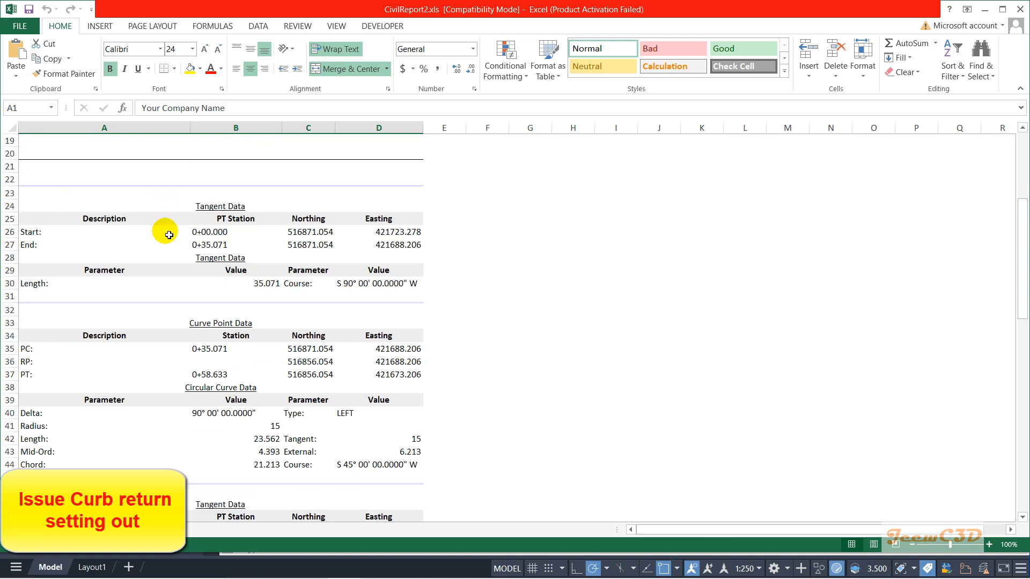
{"action": "scroll", "coordinate": [161, 300], "scroll_direction": "down", "scroll_amount": 8}
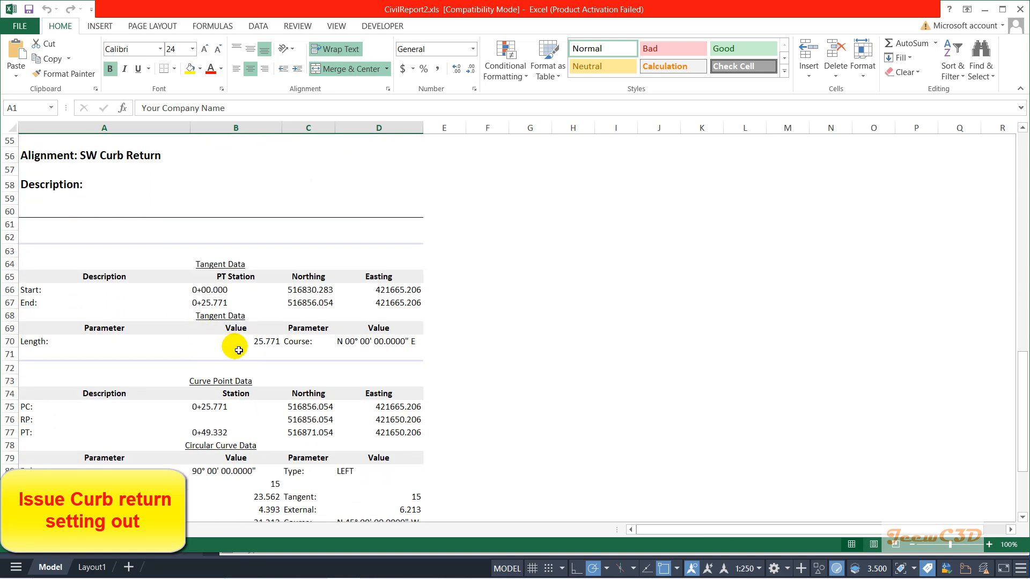
{"action": "scroll", "coordinate": [510, 312], "scroll_direction": "up", "scroll_amount": 19}
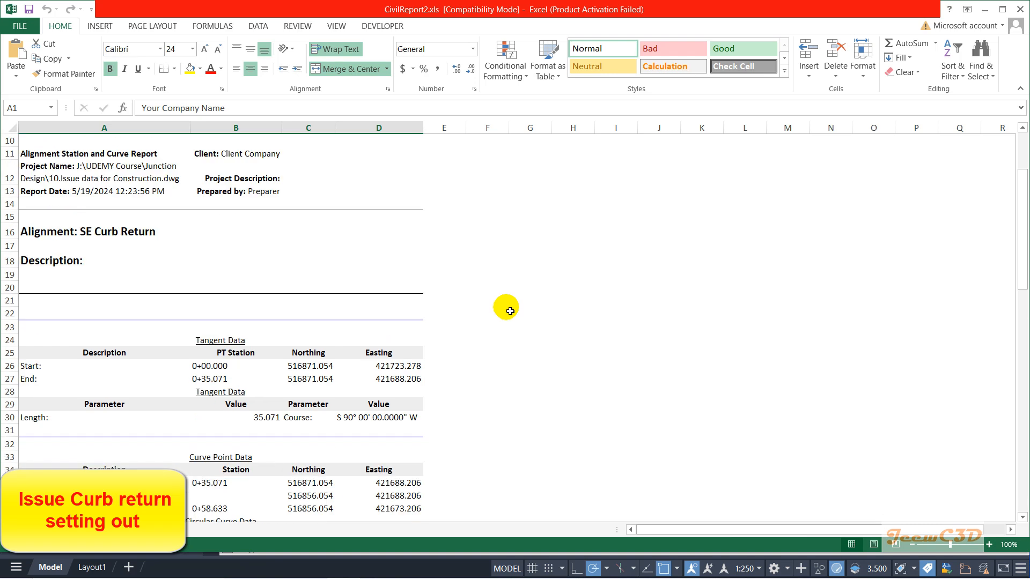
{"action": "scroll", "coordinate": [509, 311], "scroll_direction": "up", "scroll_amount": 3}
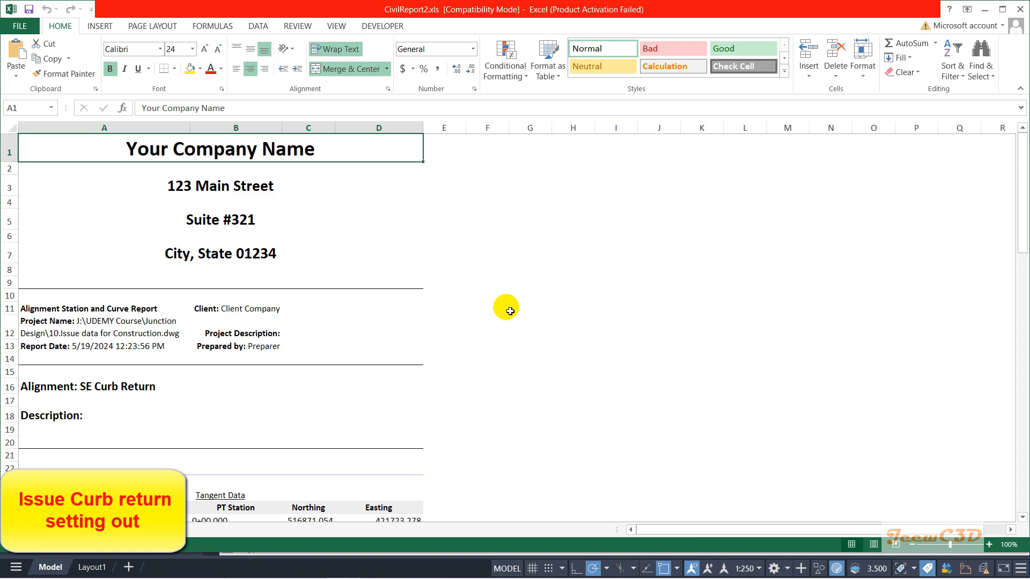
{"action": "left_click", "coordinate": [985, 9]}
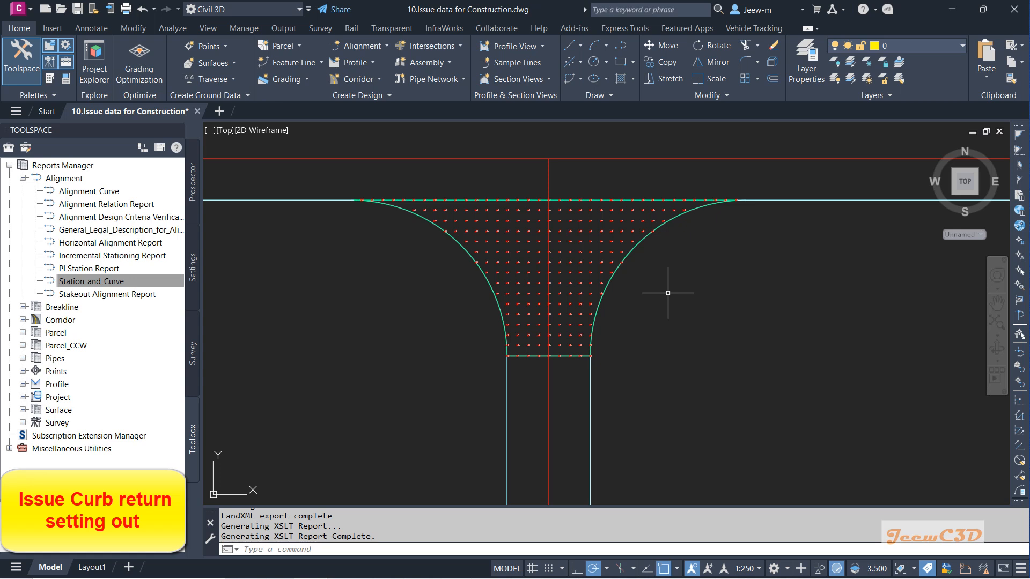
{"action": "mouse_move", "coordinate": [668, 293]}
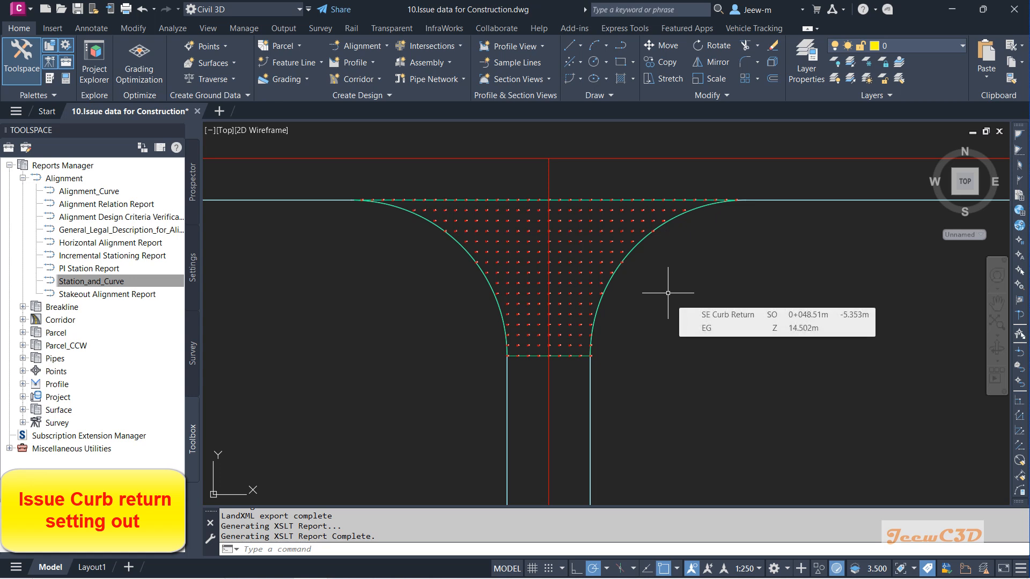